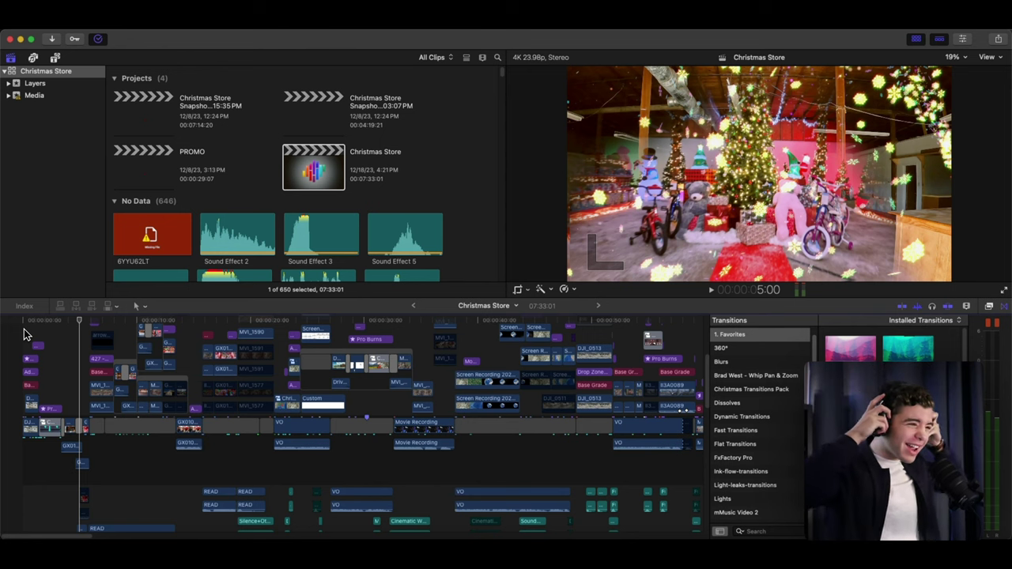
Rewind the Christmas Store timeline to its opening aerial shot and play it from the start
{"action": "left_click", "coordinate": [24, 335]}
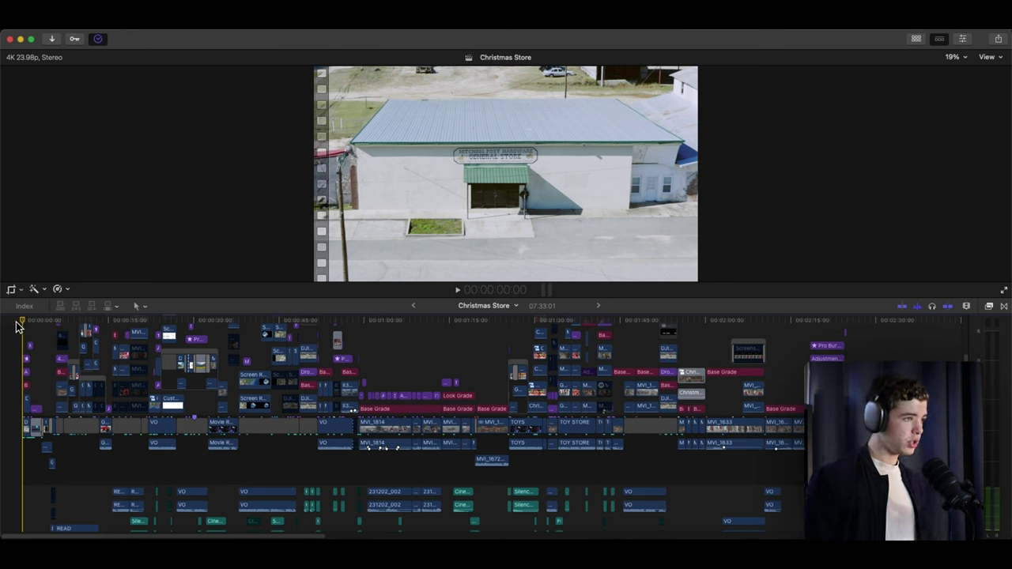
{"action": "key", "text": "space"}
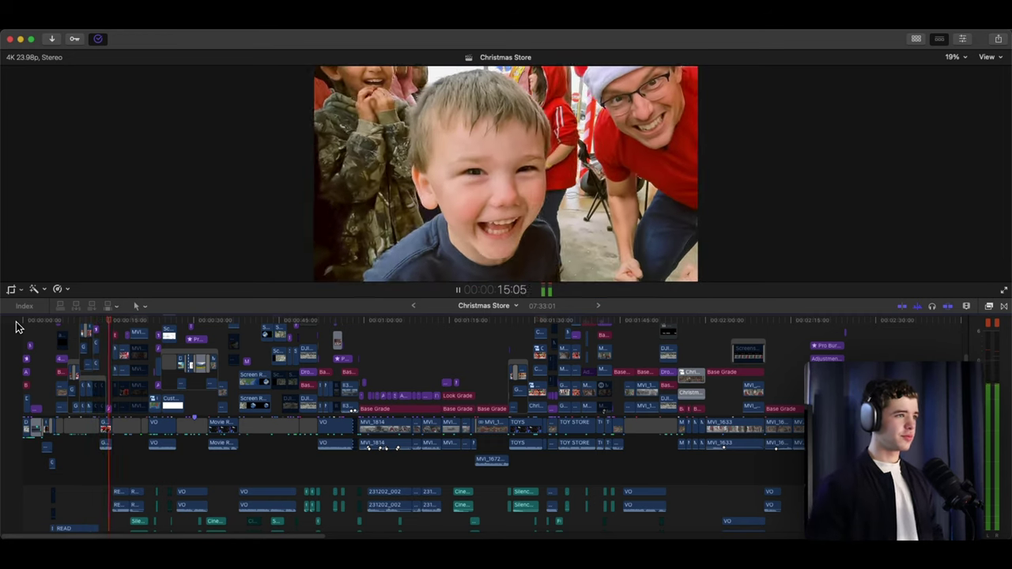
{"action": "key", "text": "space"}
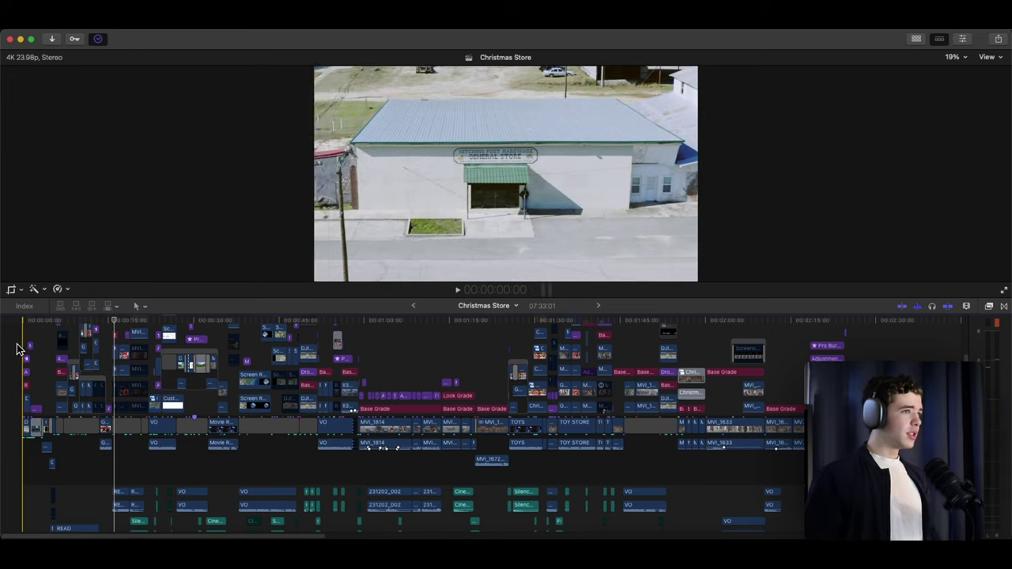
Play through the opening, pausing on the keyed storefront and tree interior, stopping at 14:02
{"action": "key", "text": "space"}
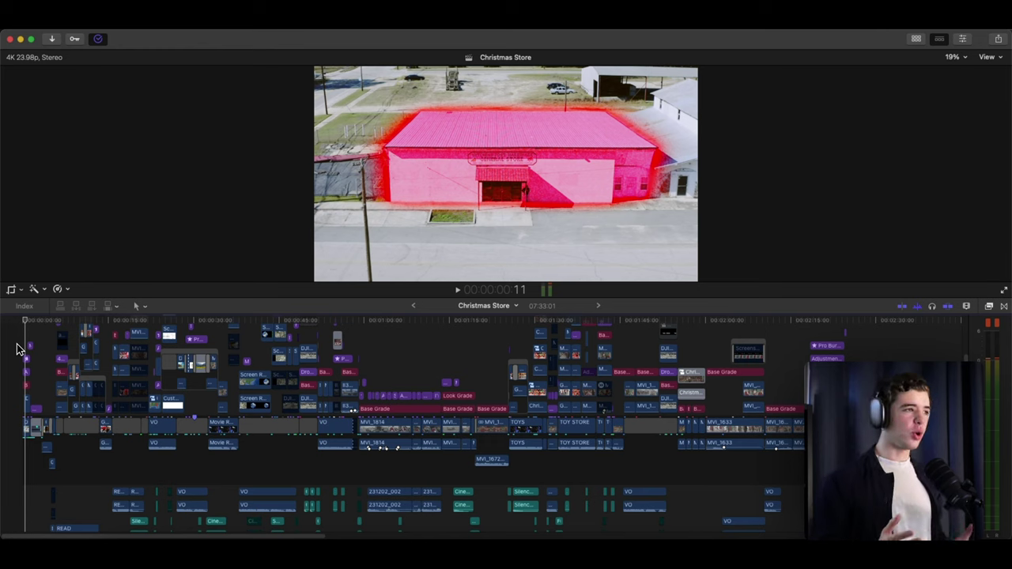
{"action": "key", "text": "space"}
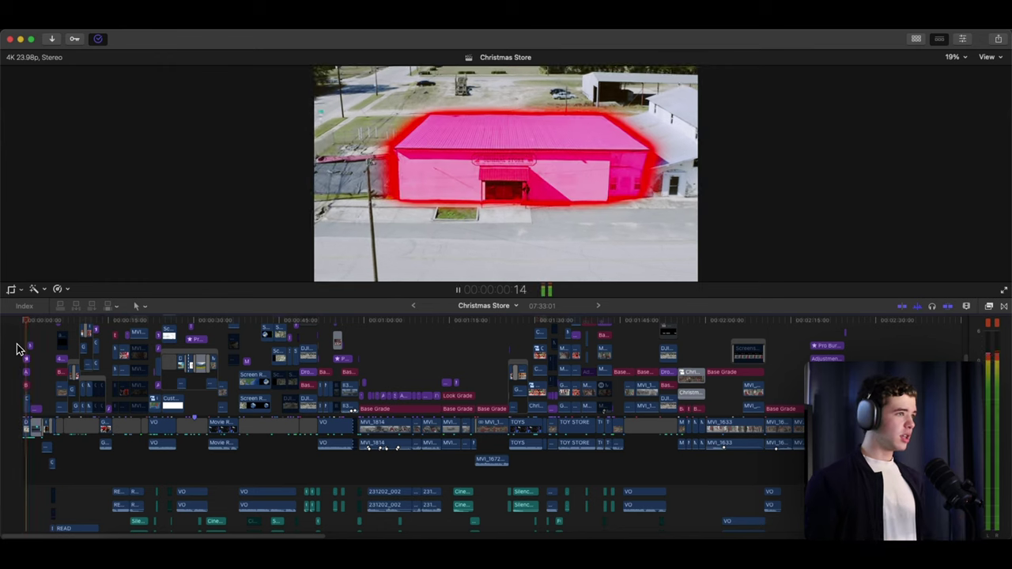
{"action": "key", "text": "space"}
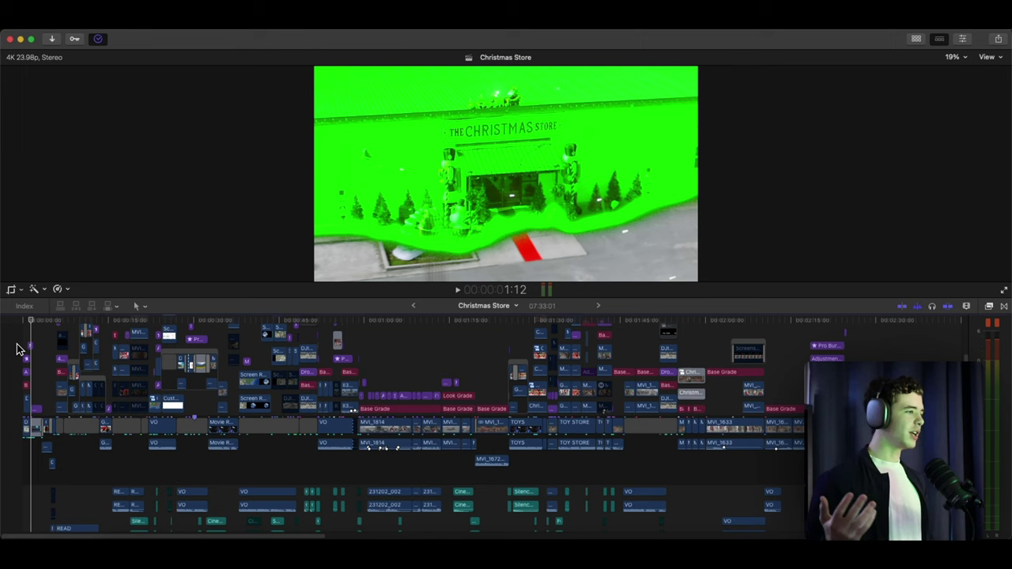
{"action": "key", "text": "space"}
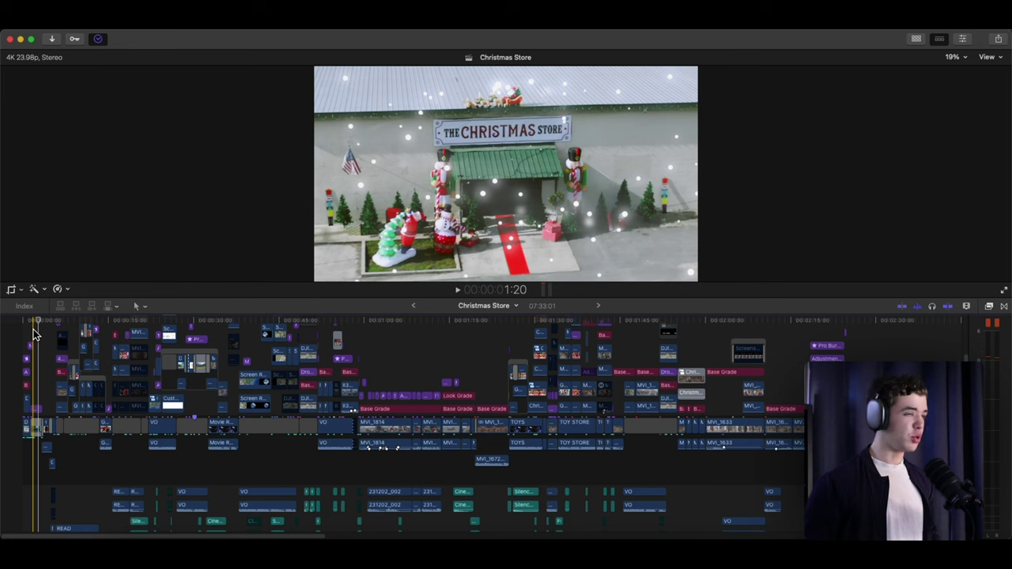
{"action": "key", "text": "space"}
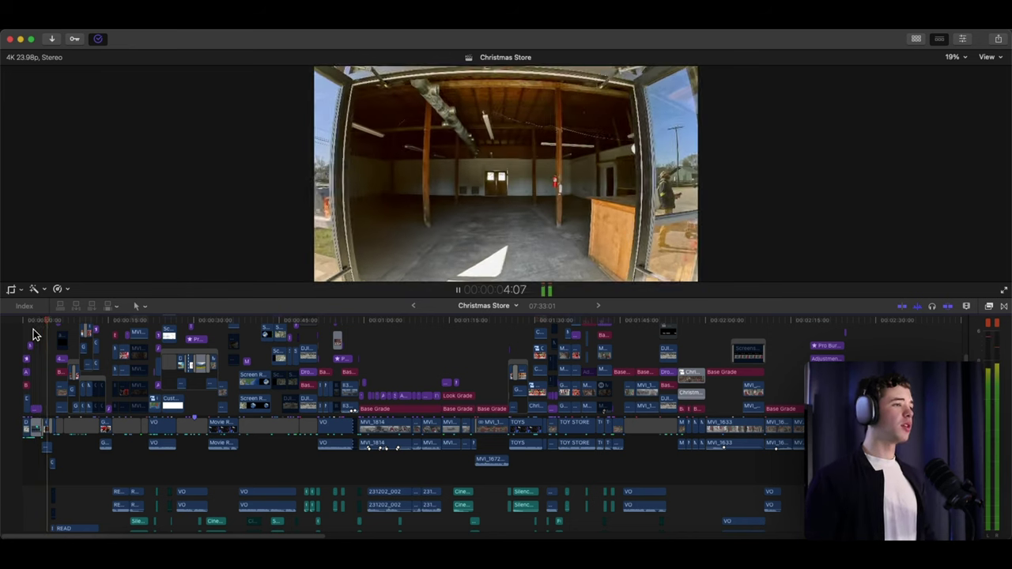
{"action": "key", "text": "space"}
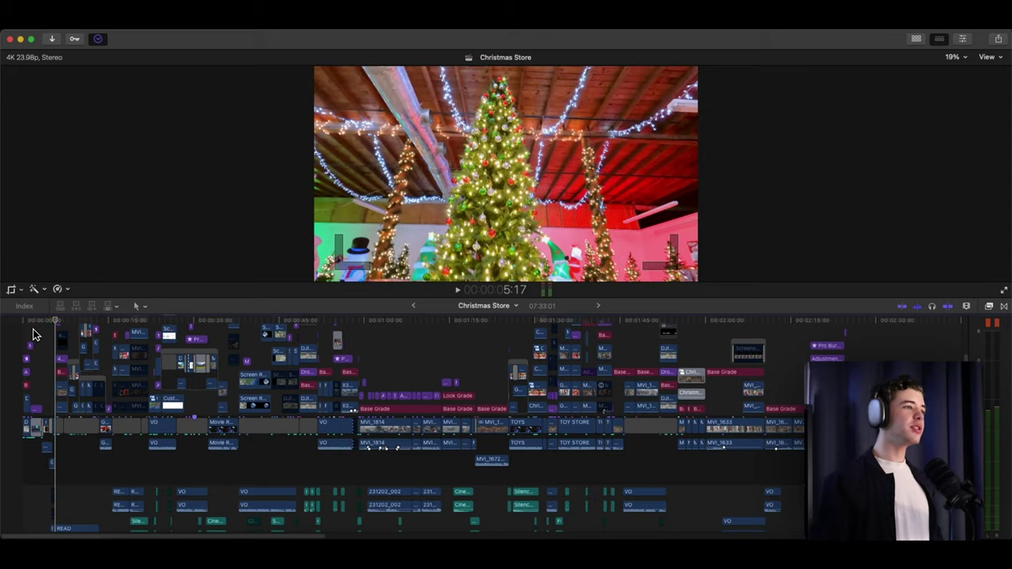
{"action": "key", "text": "space"}
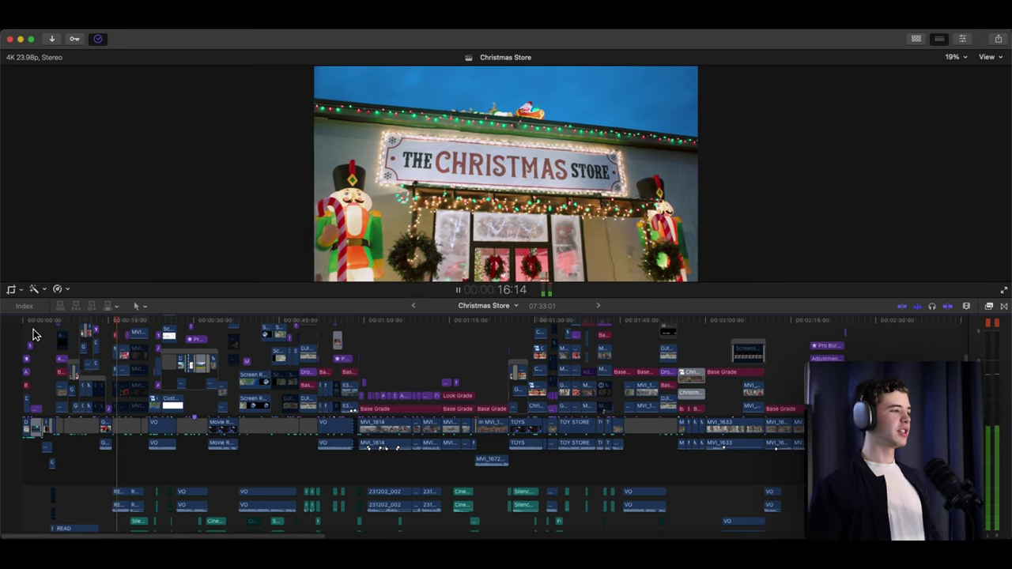
{"action": "key", "text": "space"}
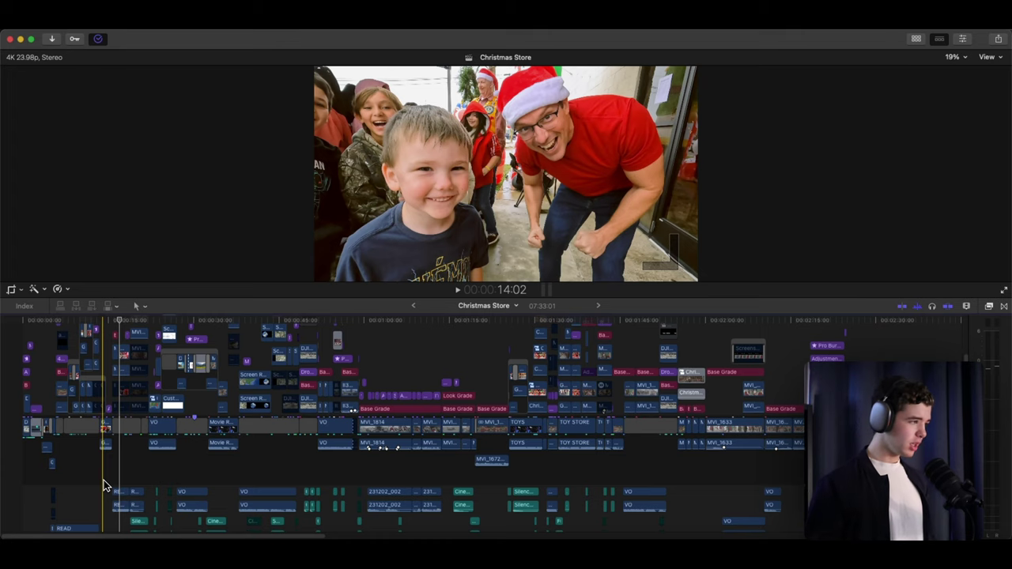
Bring the stacked audio lanes into view and replay the opening from the timeline start
{"action": "scroll", "coordinate": [106, 485], "scroll_direction": "down", "scroll_amount": 10}
{"action": "scroll", "coordinate": [105, 486], "scroll_direction": "down", "scroll_amount": 3}
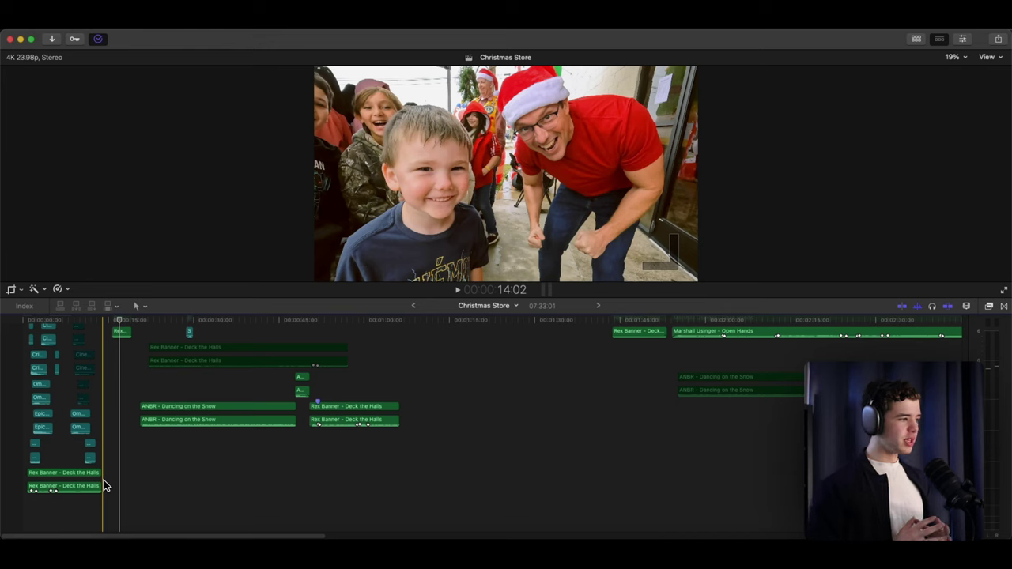
{"action": "key", "text": "space"}
{"action": "left_click", "coordinate": [20, 476]}
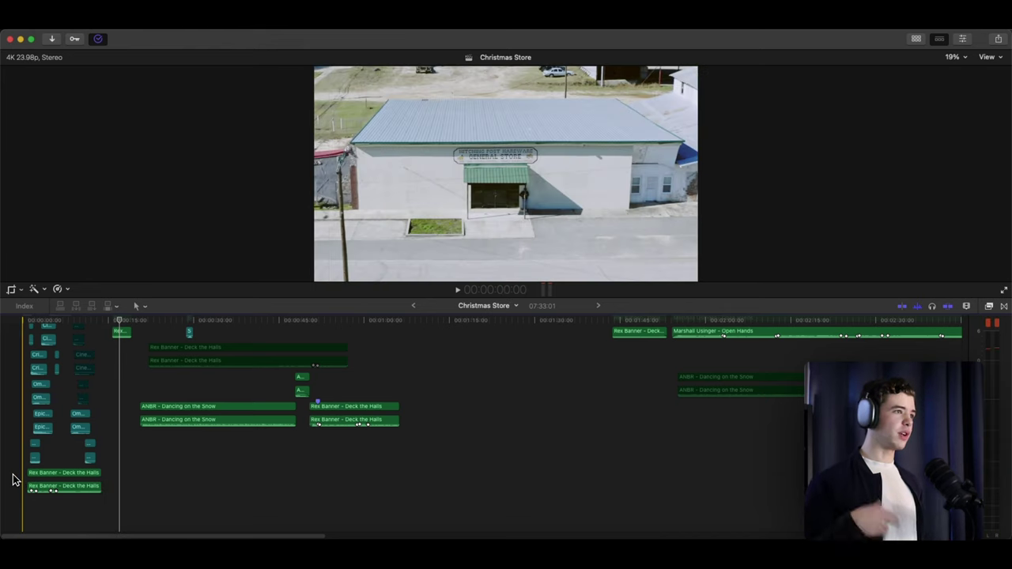
{"action": "key", "text": "space"}
{"action": "key", "text": "space"}
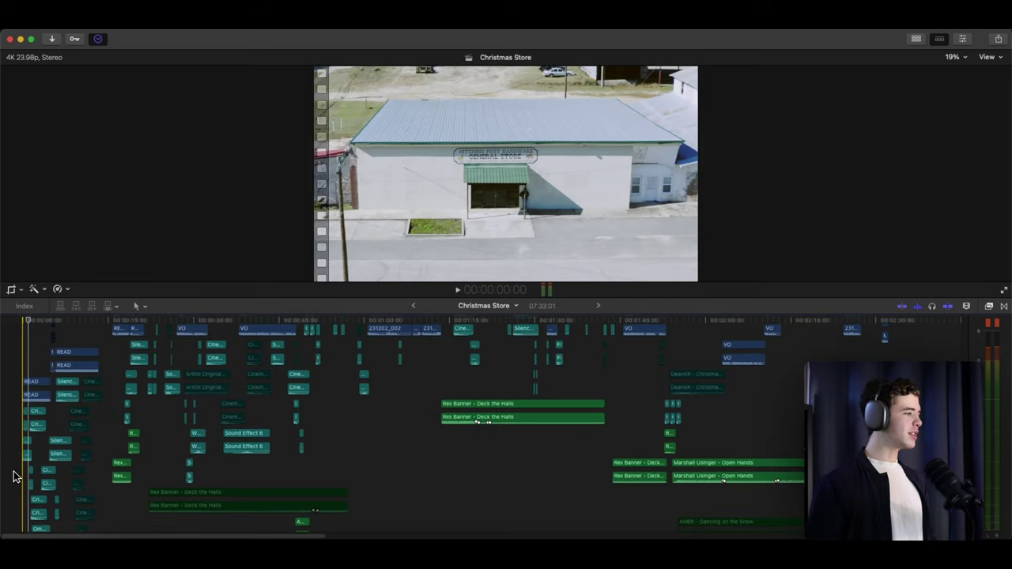
Zoom the timeline in and replay the countdown's layered effects, stopping on the kids at 14:18
{"action": "key", "text": "super+equal"}
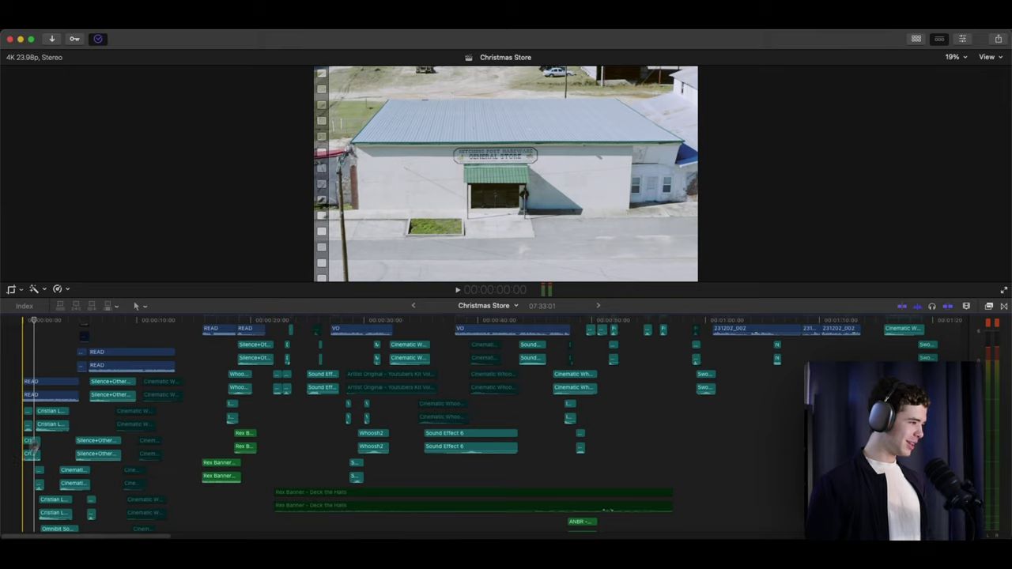
{"action": "scroll", "coordinate": [20, 473], "scroll_direction": "down", "scroll_amount": 4}
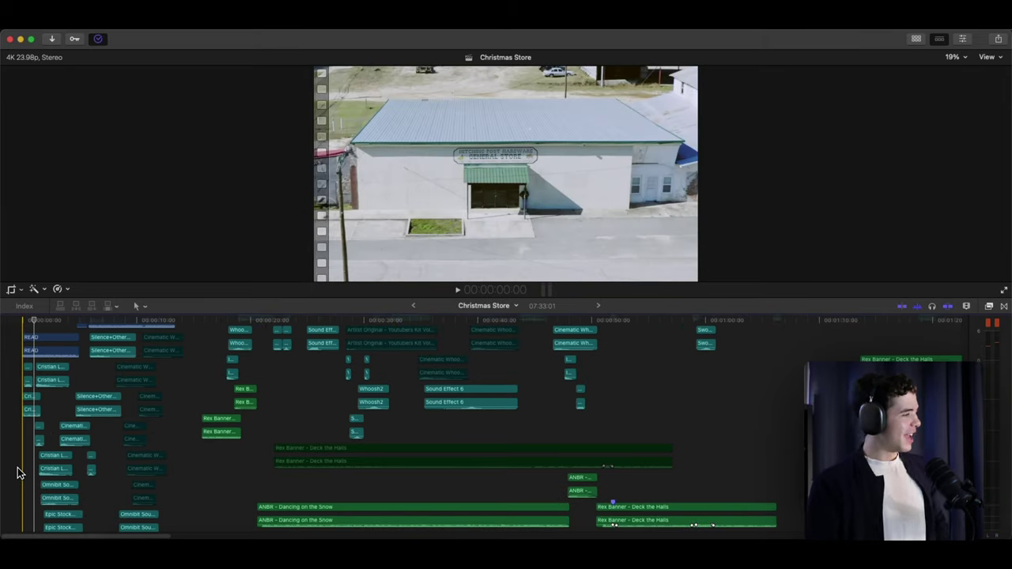
{"action": "key", "text": "space"}
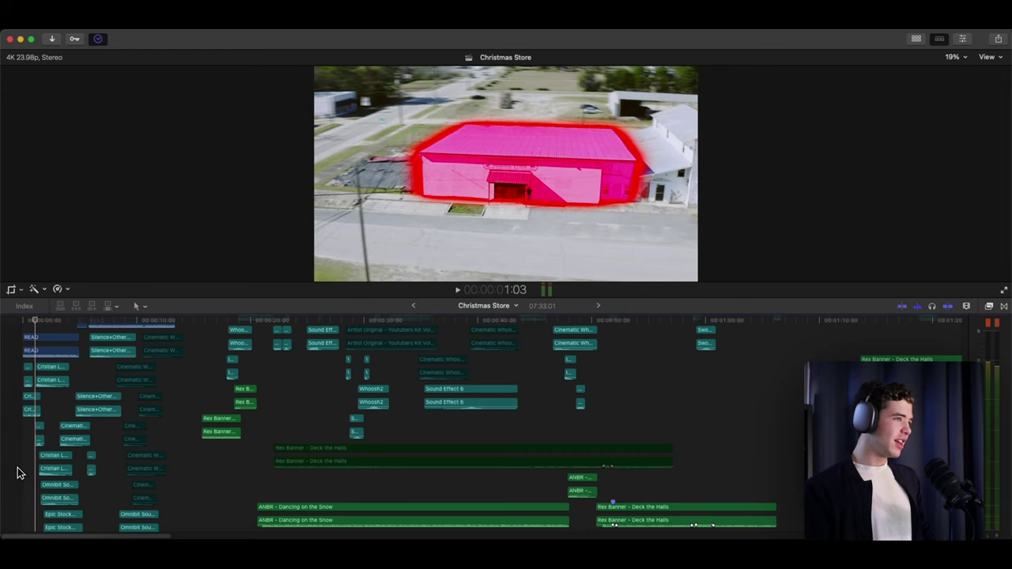
{"action": "key", "text": "space"}
{"action": "key", "text": "space"}
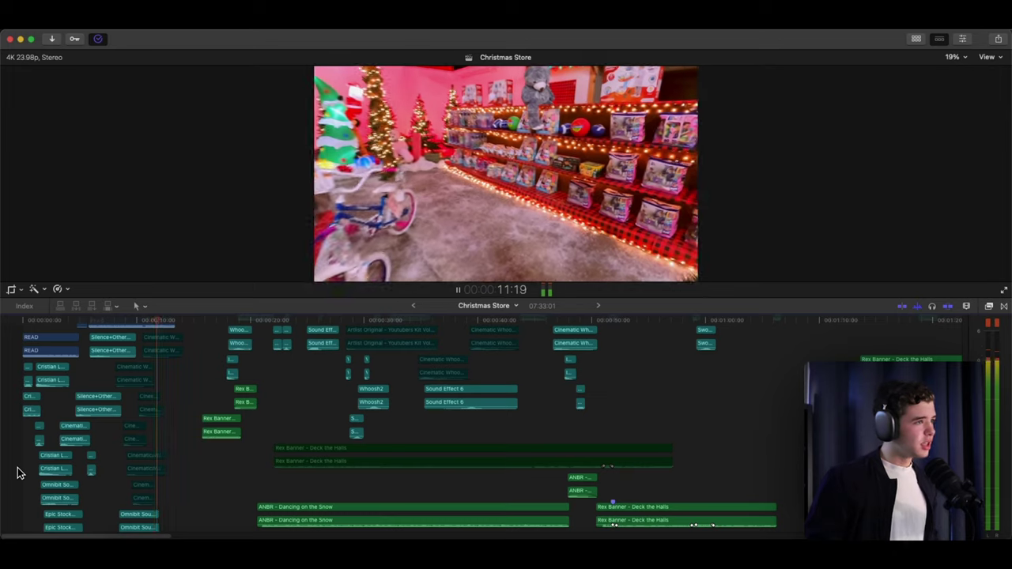
{"action": "scroll", "coordinate": [23, 472], "scroll_direction": "down", "scroll_amount": 5}
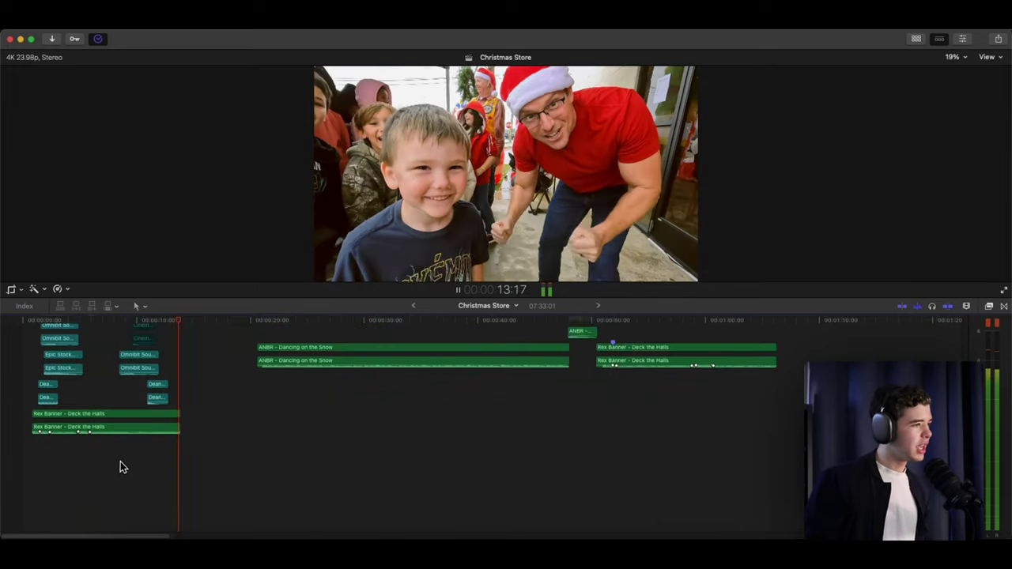
{"action": "key", "text": "space"}
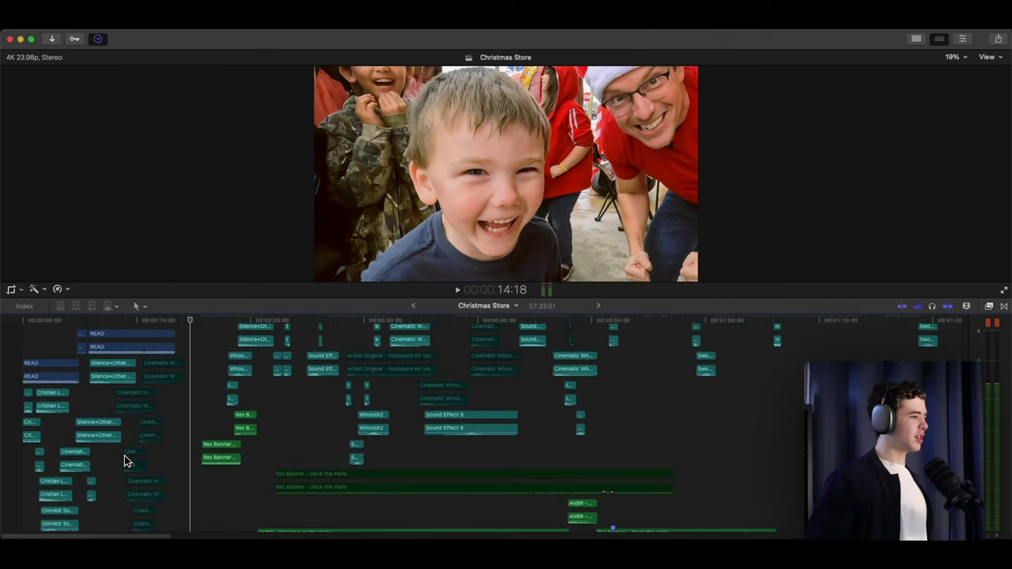
{"action": "scroll", "coordinate": [124, 455], "scroll_direction": "up", "scroll_amount": 5}
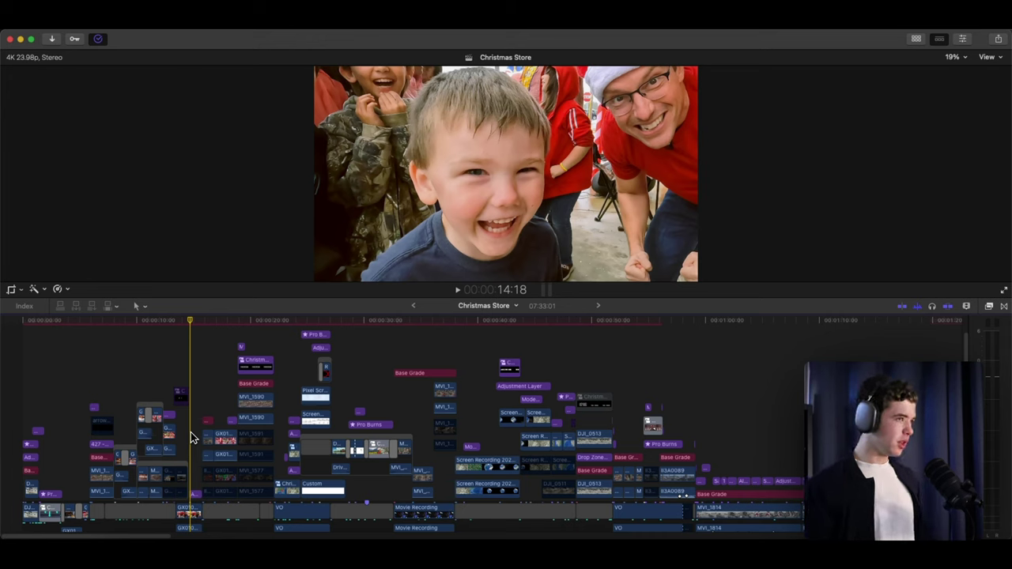
Play on from the kids at the door to the FREE title, with the primary storyline's audio showing
{"action": "key", "text": "space"}
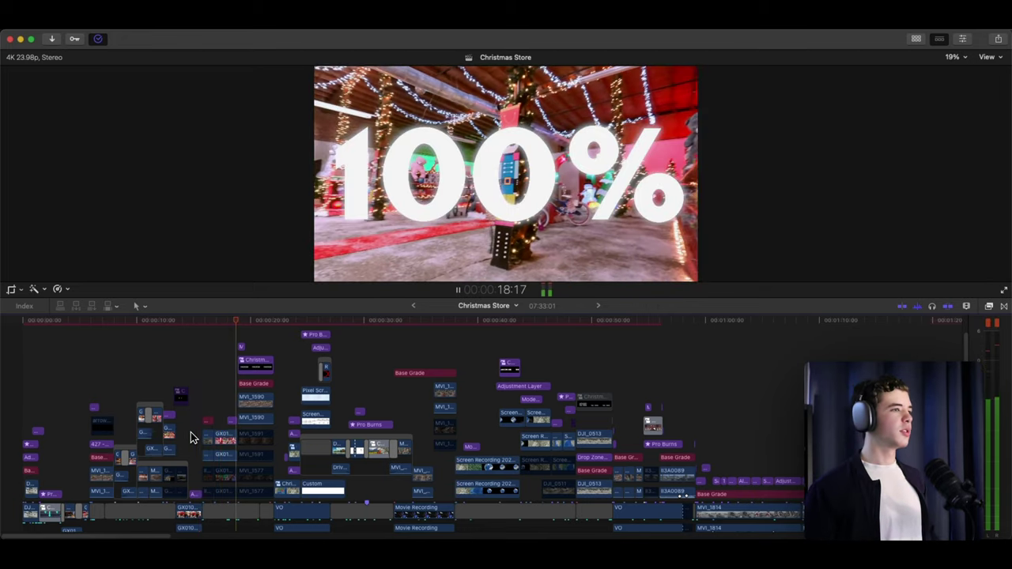
{"action": "key", "text": "space"}
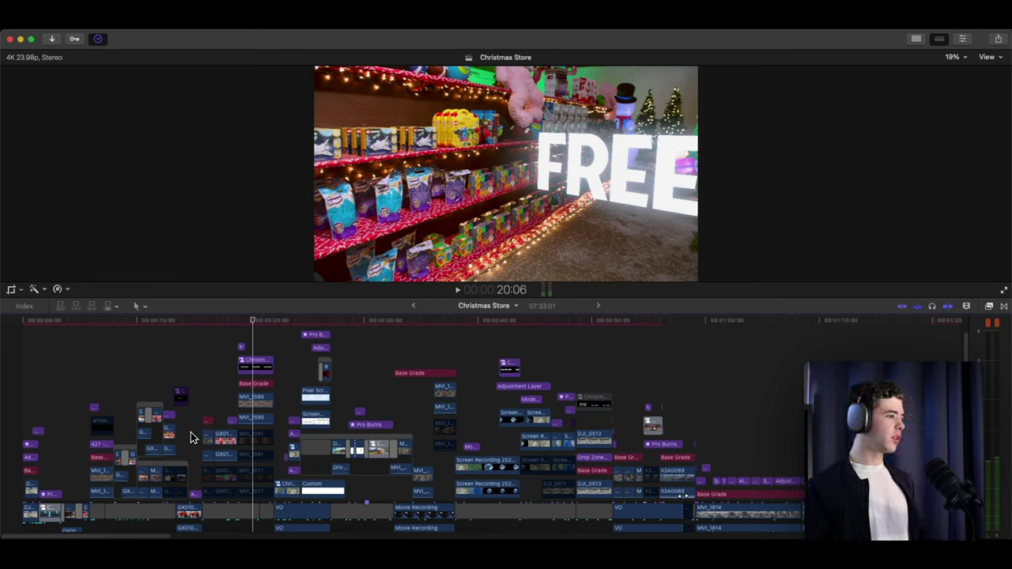
{"action": "scroll", "coordinate": [190, 431], "scroll_direction": "down", "scroll_amount": 10}
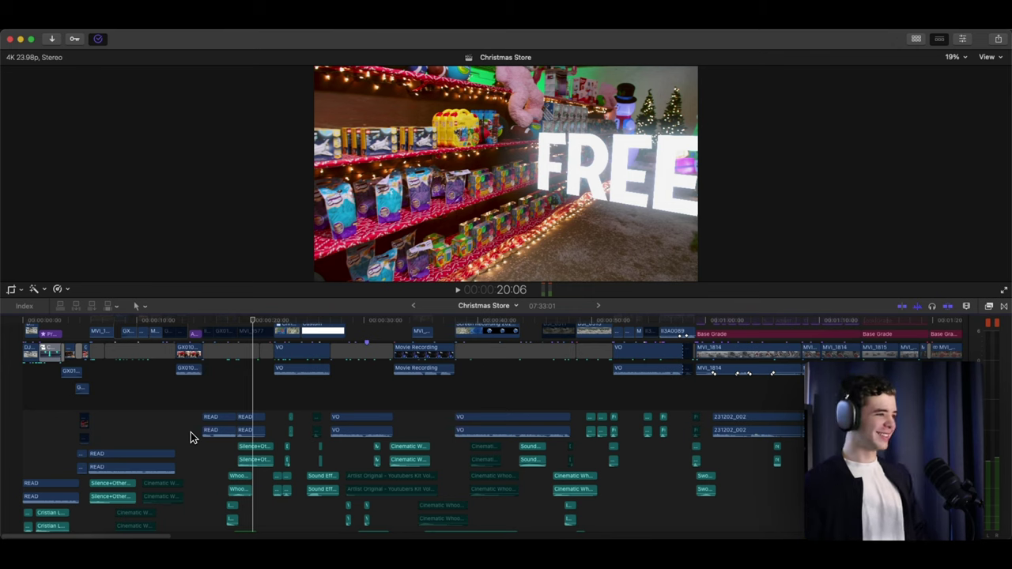
{"action": "key", "text": "space"}
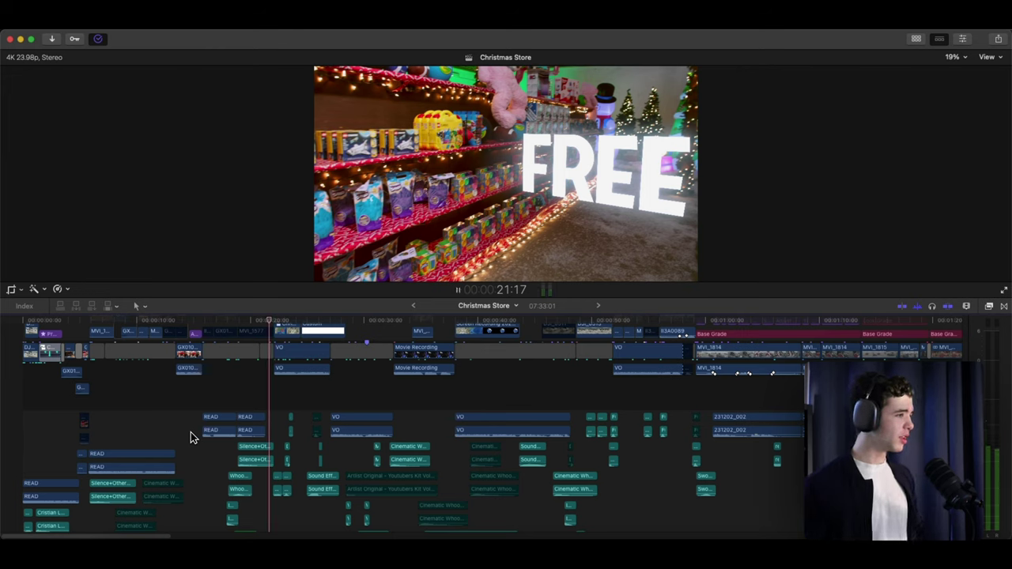
Play the highlighted-Georgia map into the ALAMO GEORGIA title, replaying the map transition
{"action": "key", "text": "space"}
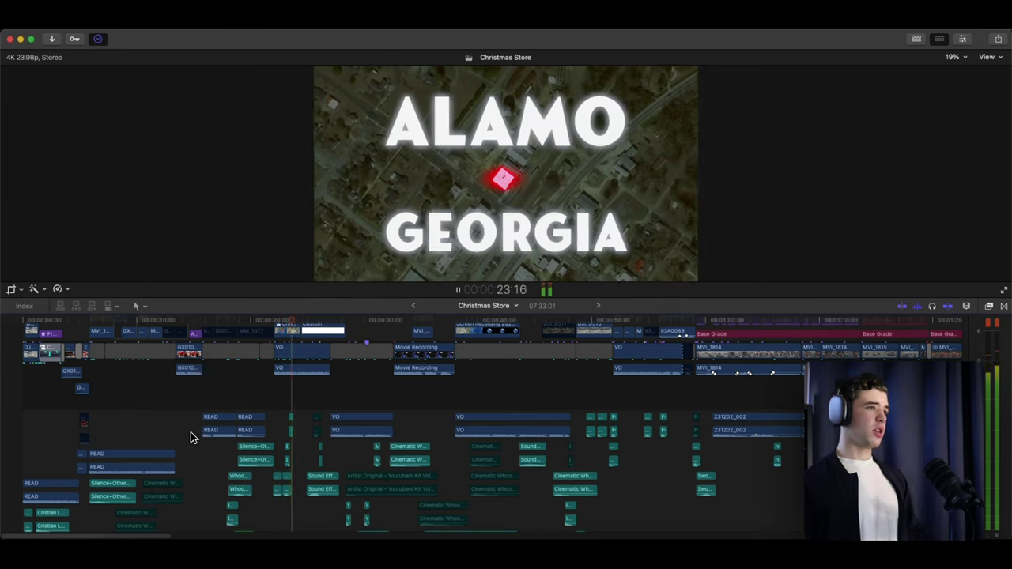
{"action": "key", "text": "space"}
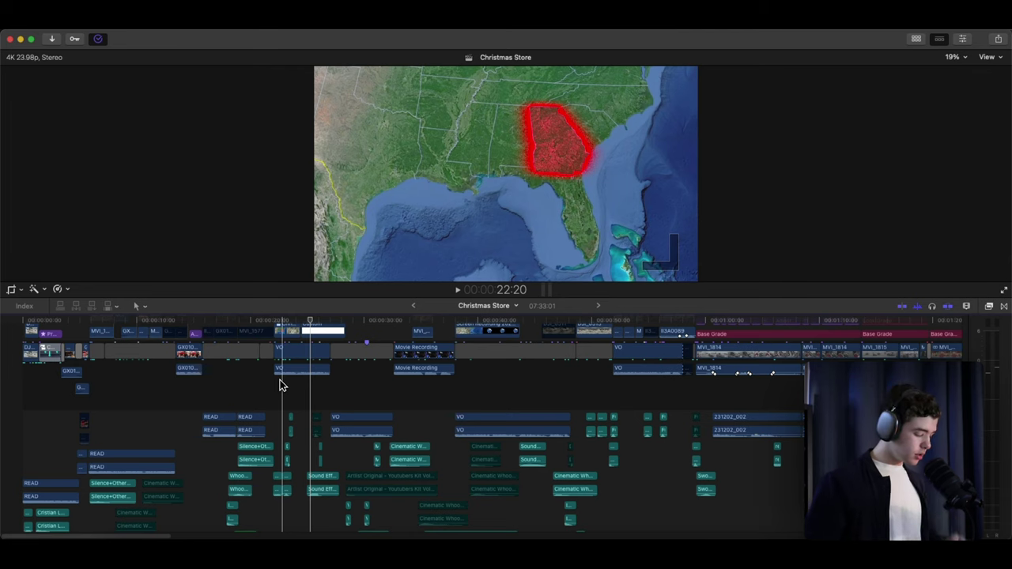
{"action": "key", "text": "space"}
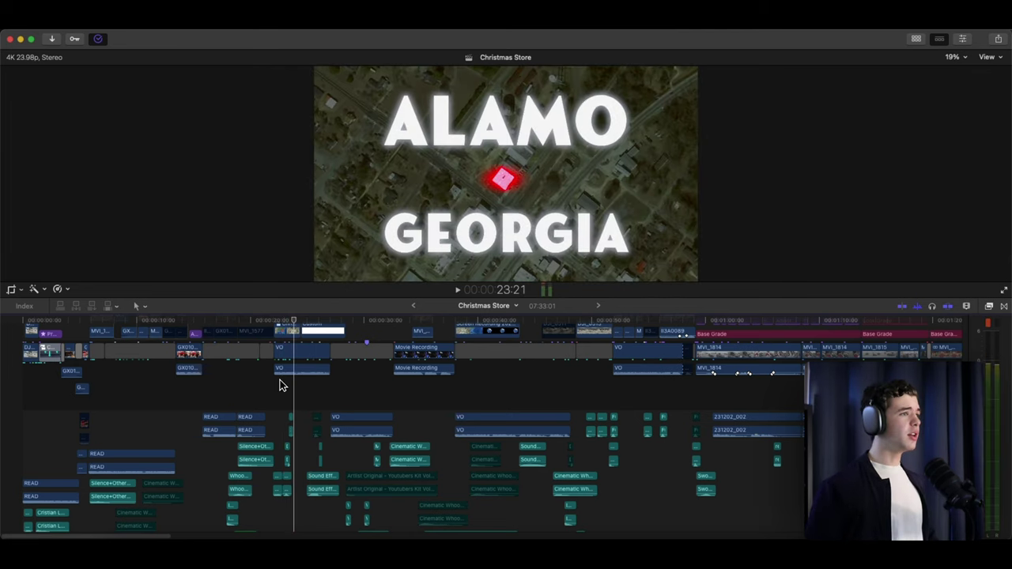
{"action": "key", "text": "space"}
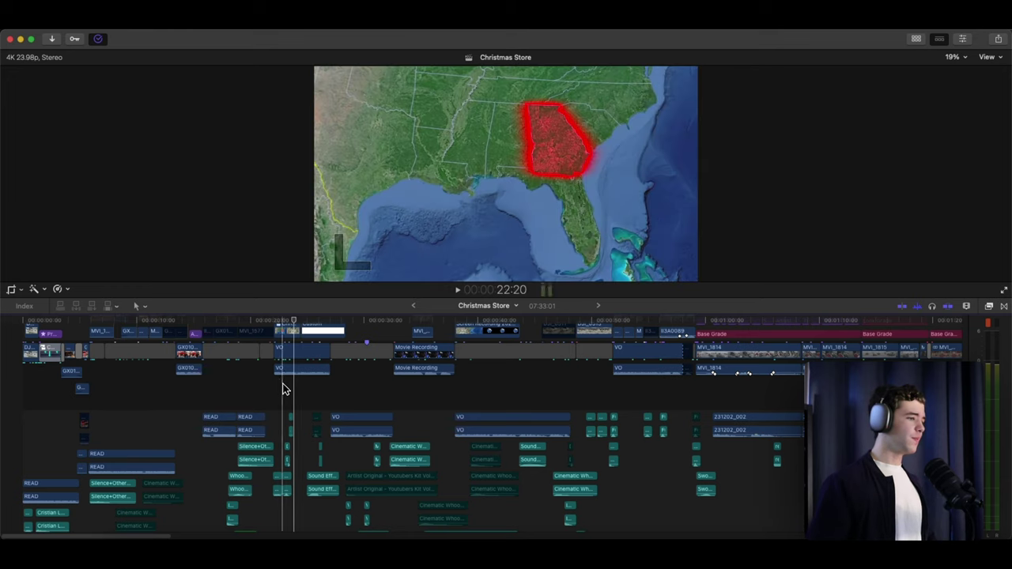
Zoom in three levels to inspect the title's sound effects, zoom back out, and play on
{"action": "key", "text": "super+equal"}
{"action": "key", "text": "super+equal"}
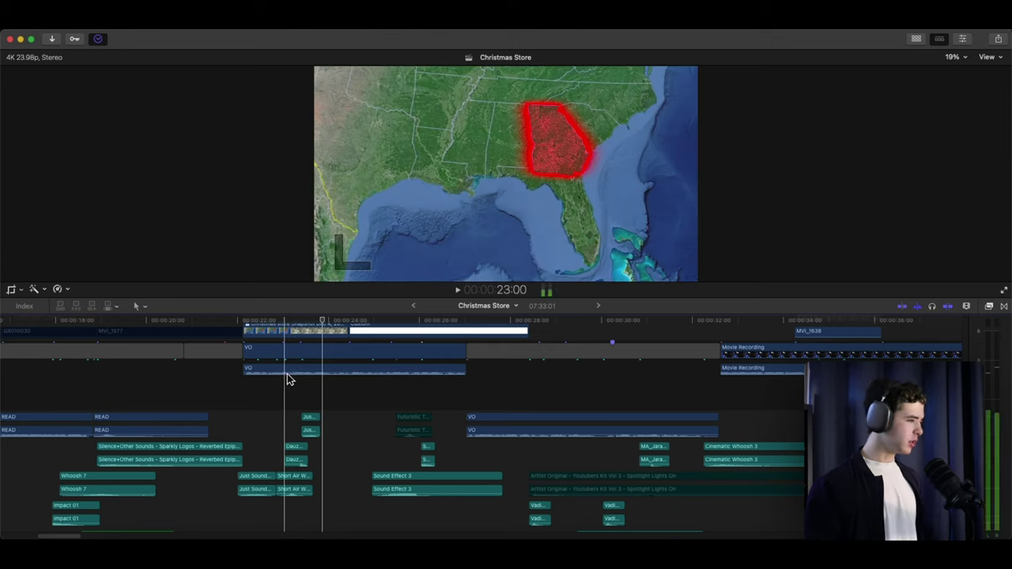
{"action": "key", "text": "super+equal"}
{"action": "key", "text": "super+equal"}
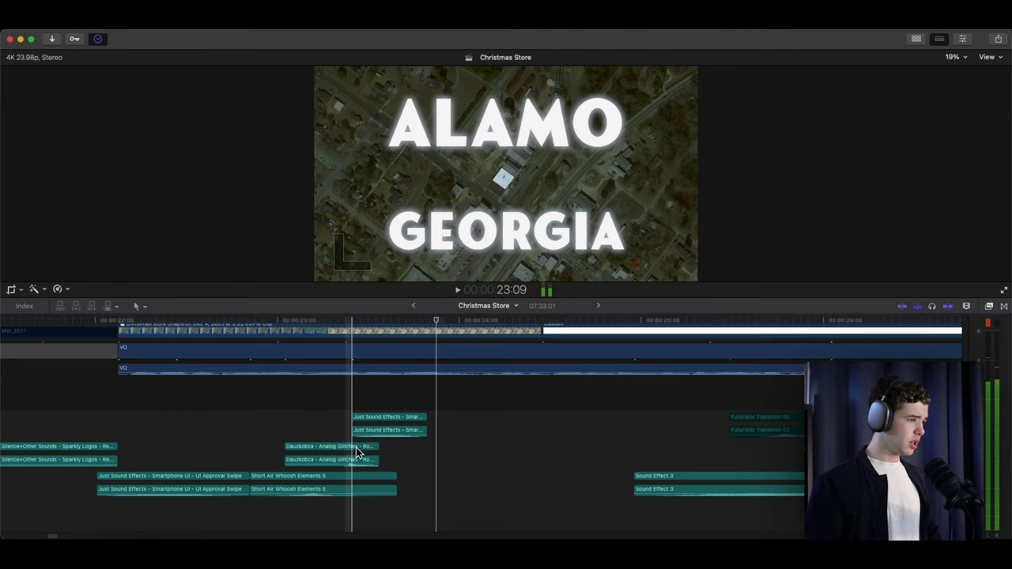
{"action": "key", "text": "super+equal"}
{"action": "key", "text": "super+equal"}
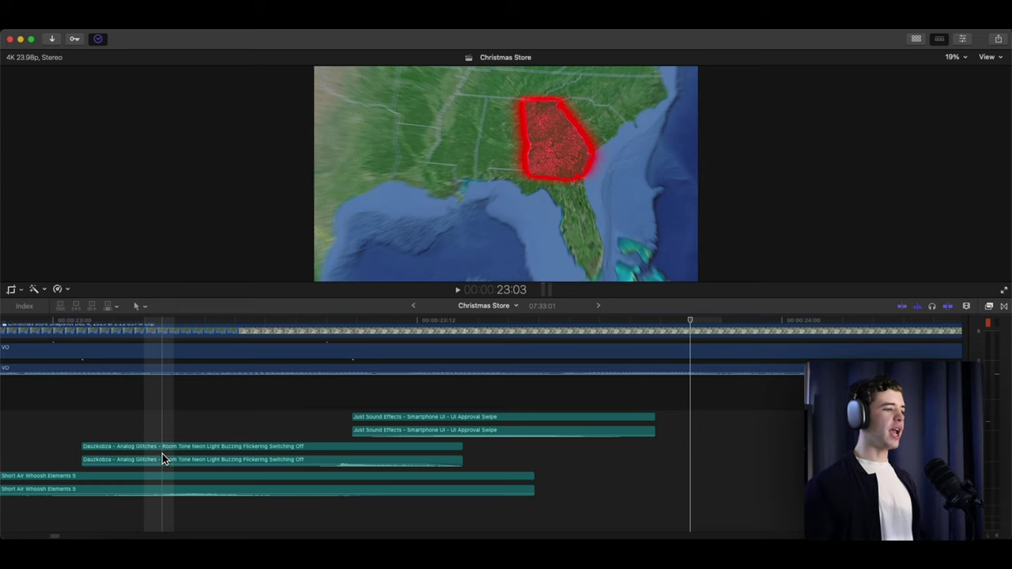
{"action": "key", "text": "super+minus"}
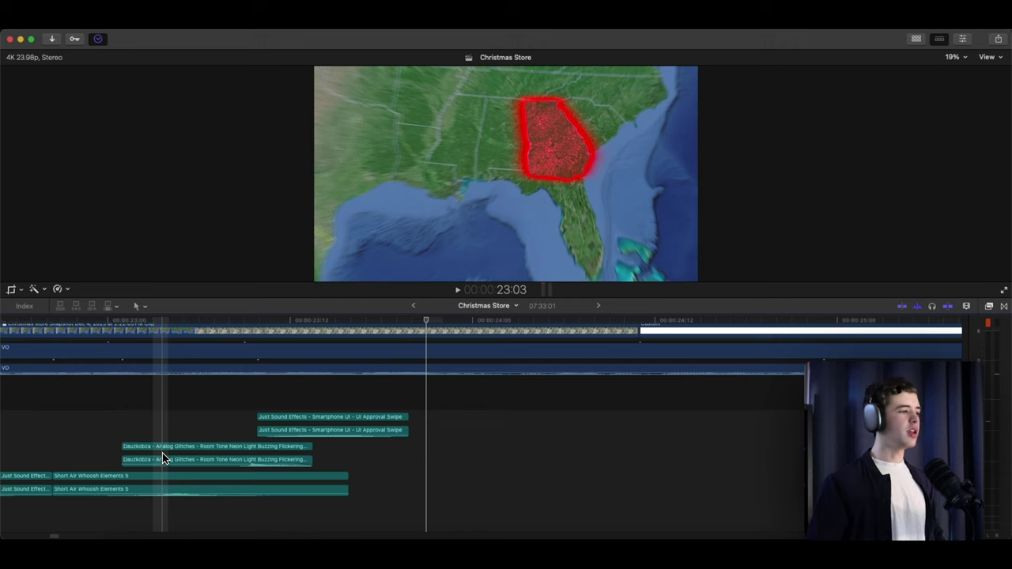
{"action": "key", "text": "super+minus"}
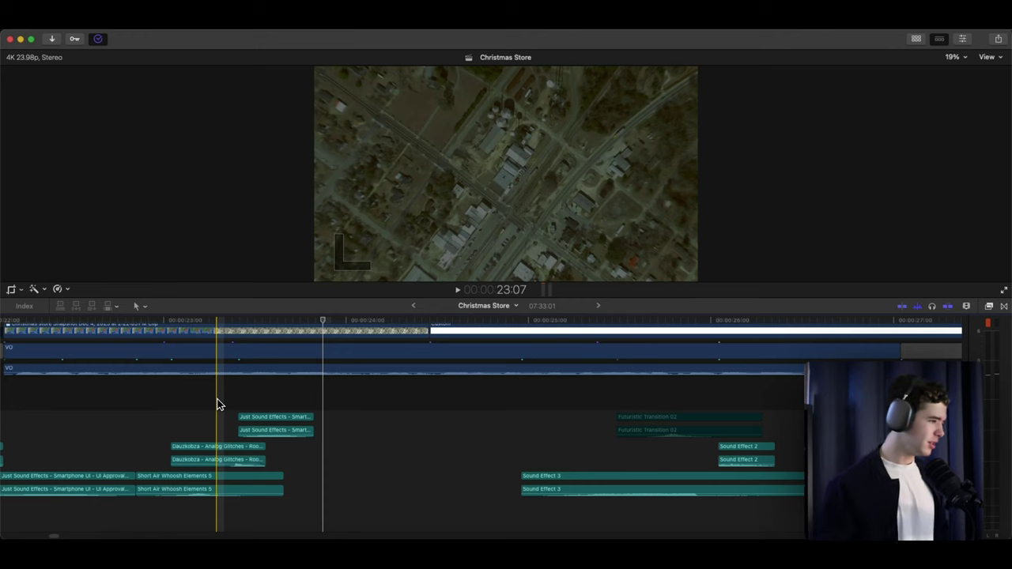
{"action": "key", "text": "space"}
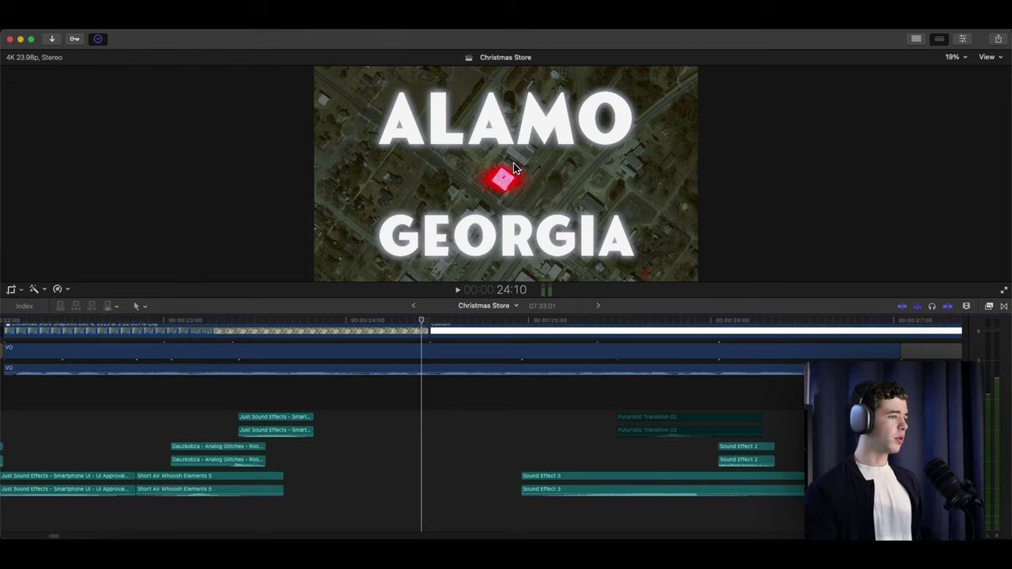
Play through the county income table, pausing on the circled Georgia income figure
{"action": "key", "text": "space"}
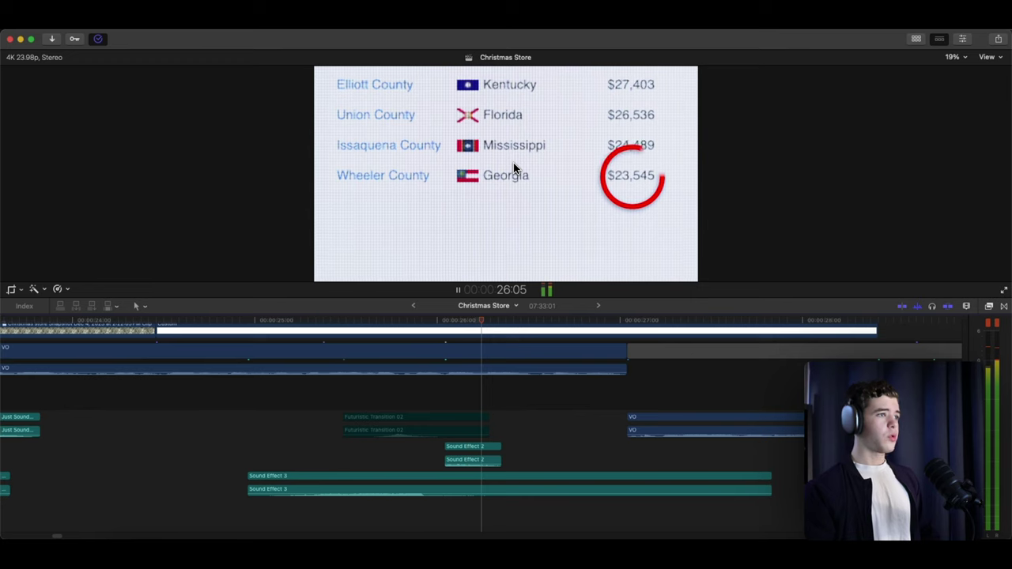
{"action": "key", "text": "space"}
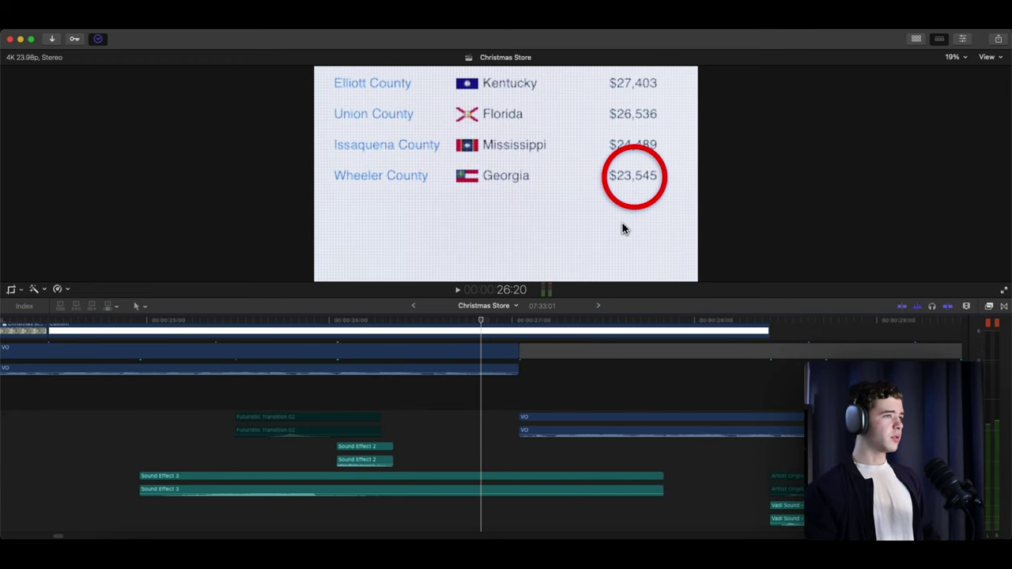
{"action": "key", "text": "space"}
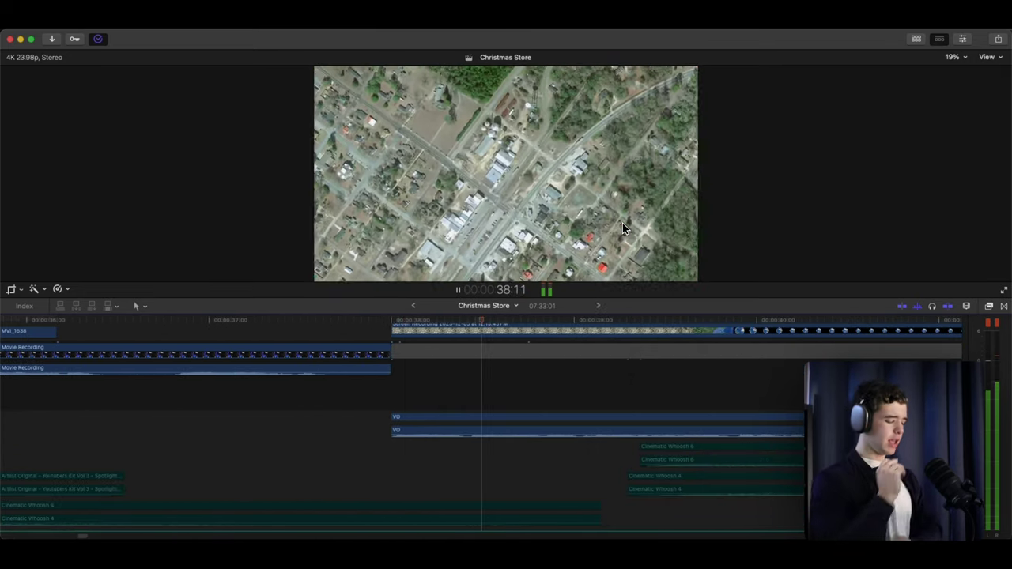
{"action": "key", "text": "space"}
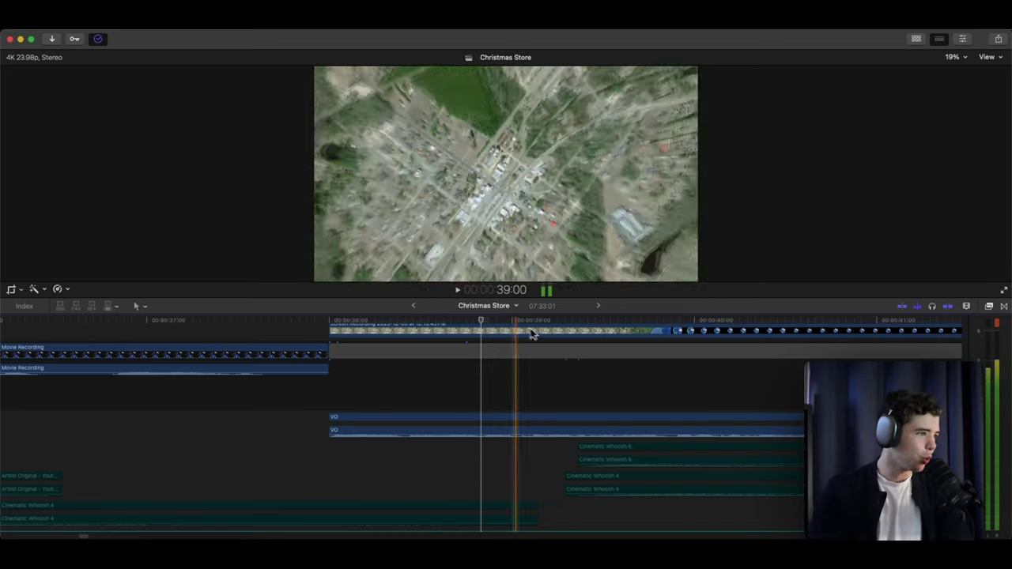
Zoom the timeline out two levels and play the town aerials from 32:15 to 46:10
{"action": "key", "text": "super+minus"}
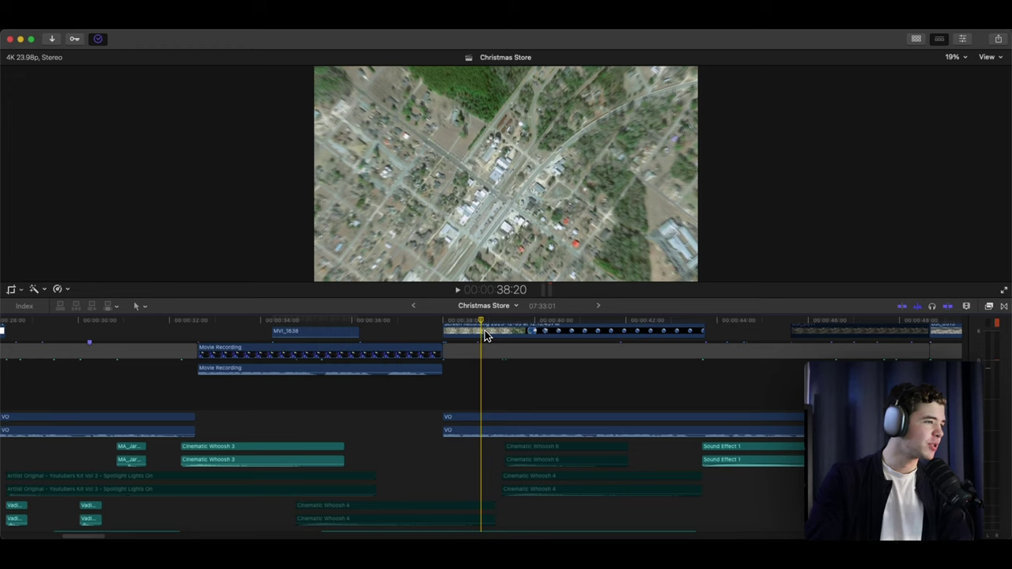
{"action": "key", "text": "super+minus"}
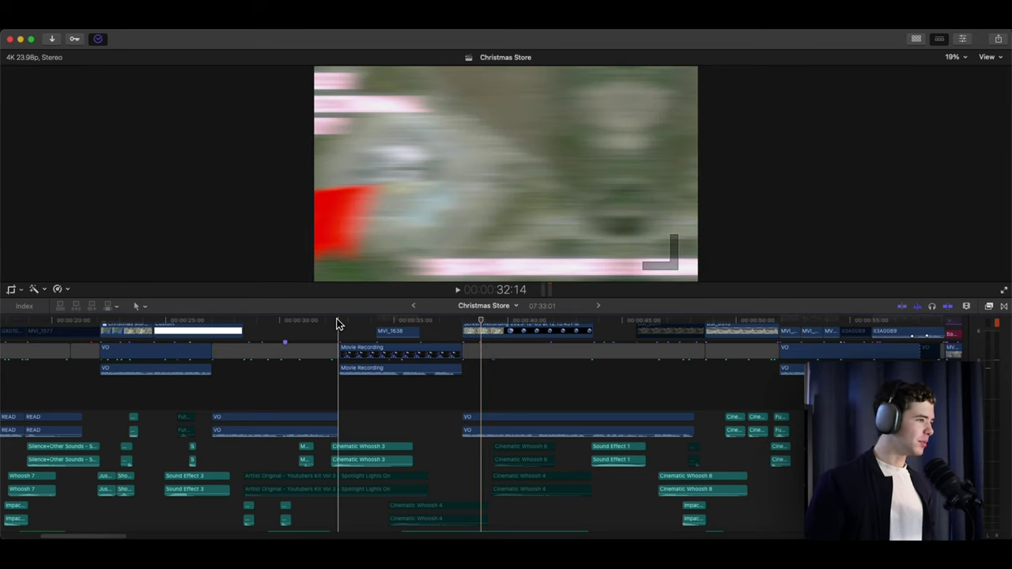
{"action": "key", "text": "space"}
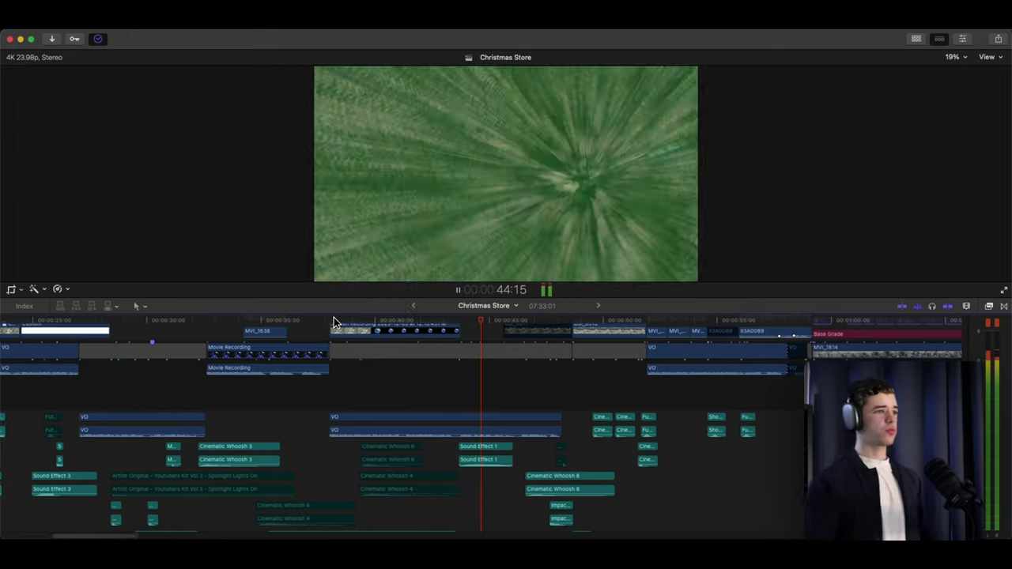
{"action": "key", "text": "space"}
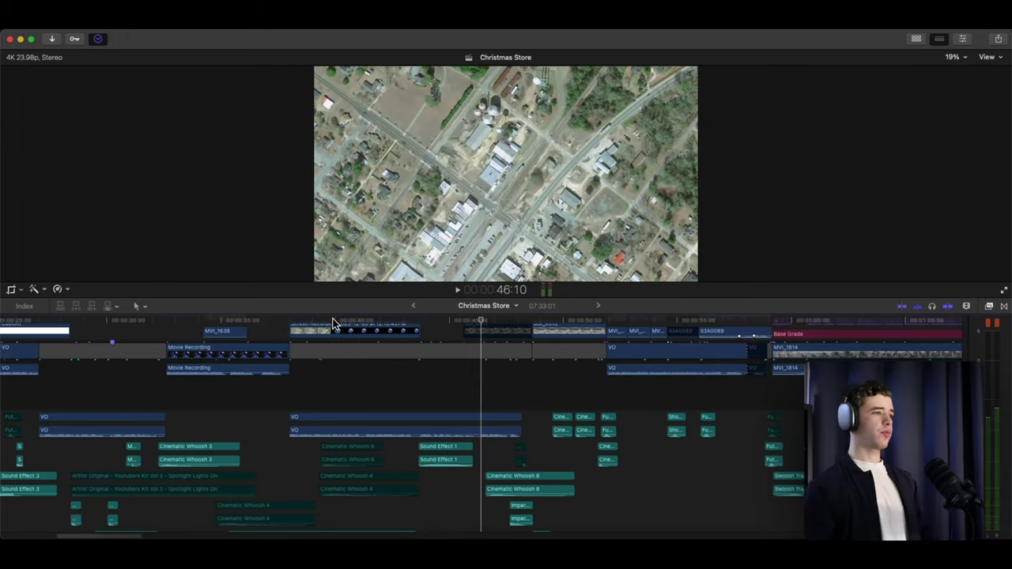
{"action": "scroll", "coordinate": [333, 354], "scroll_direction": "up", "scroll_amount": 4}
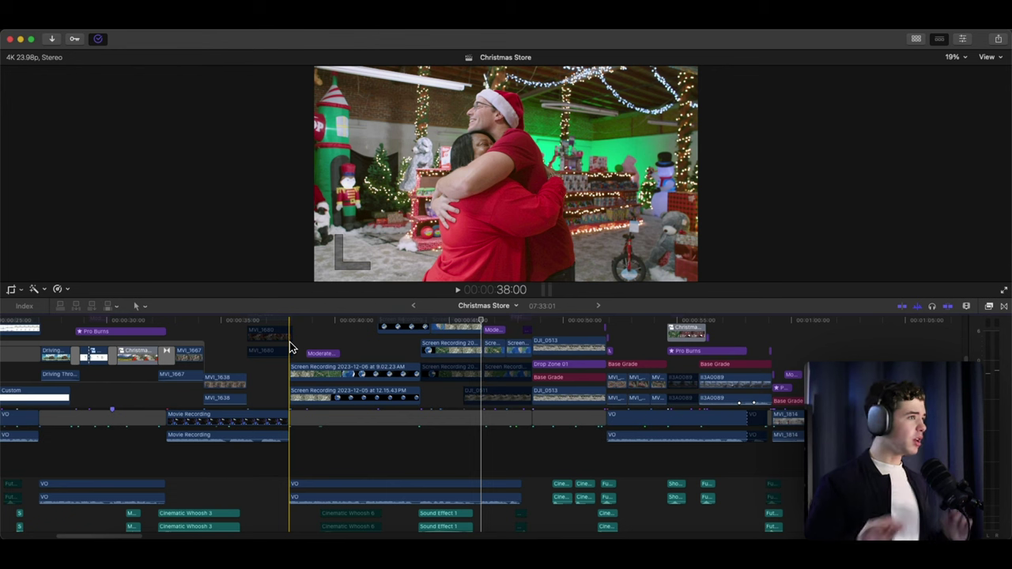
Play through the spinning globe and TOO title to the countdown, then zoom in around 48:15
{"action": "key", "text": "space"}
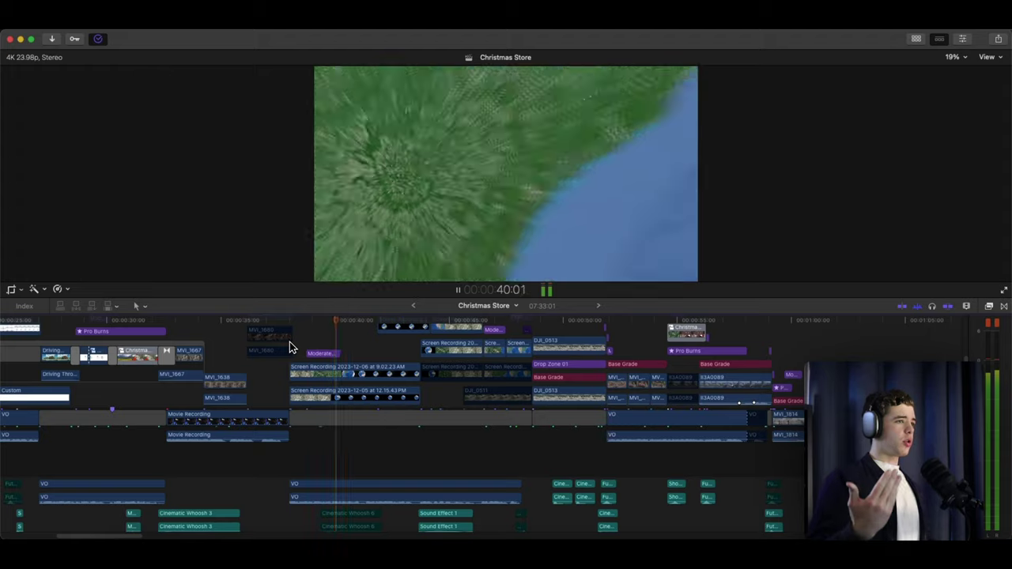
{"action": "key", "text": "space"}
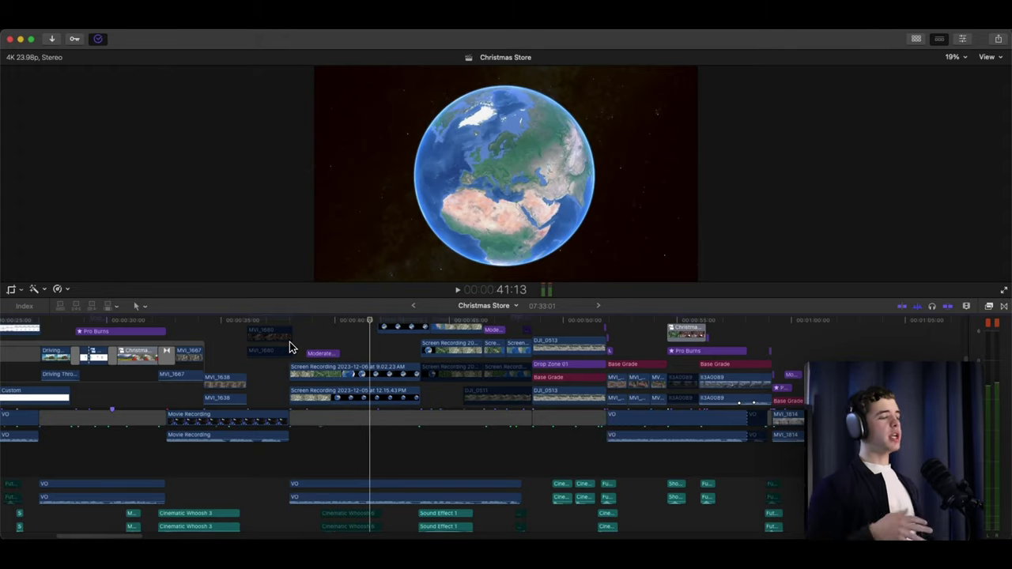
{"action": "key", "text": "space"}
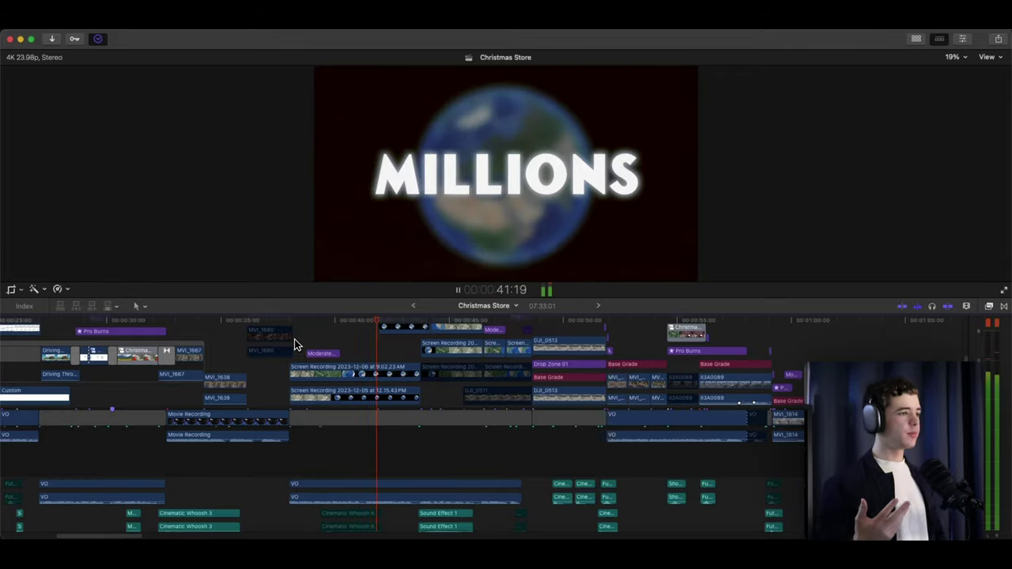
{"action": "key", "text": "space"}
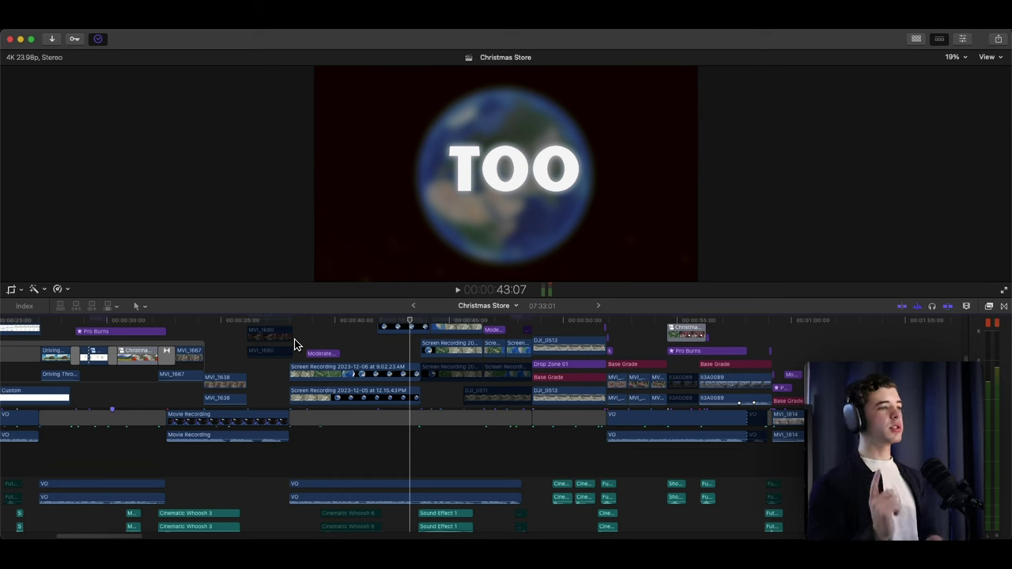
{"action": "key", "text": "space"}
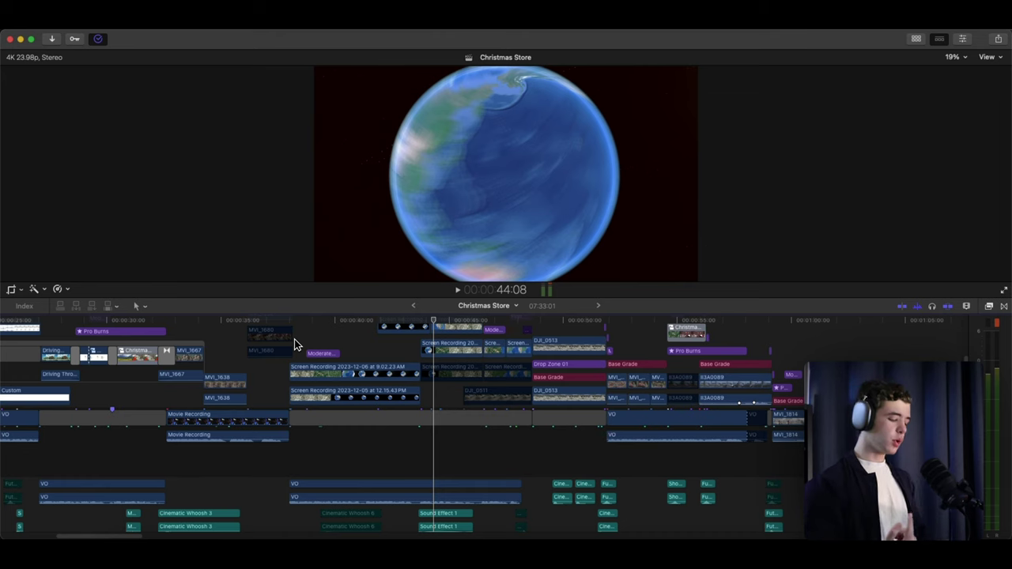
{"action": "key", "text": "space"}
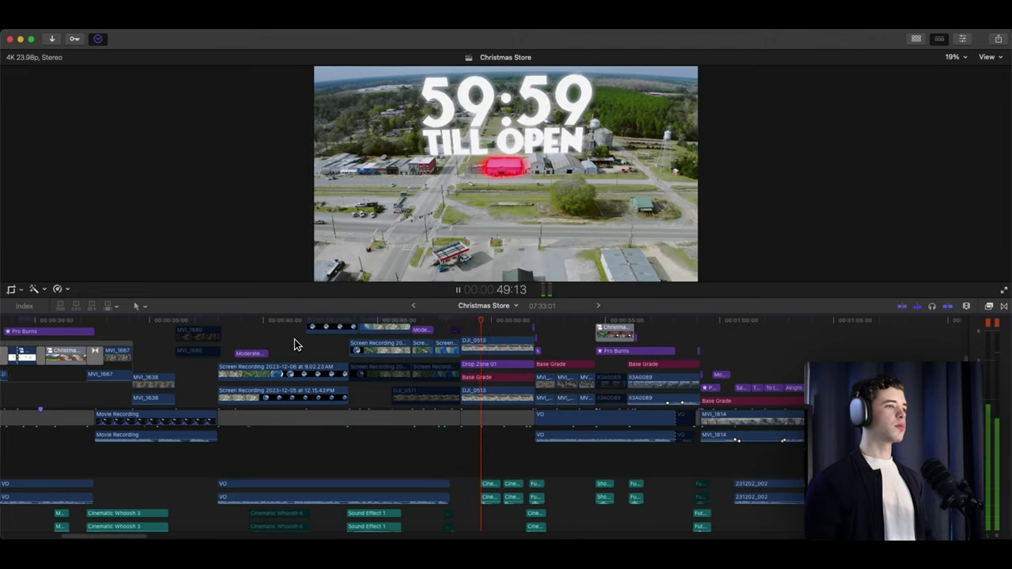
{"action": "key", "text": "space"}
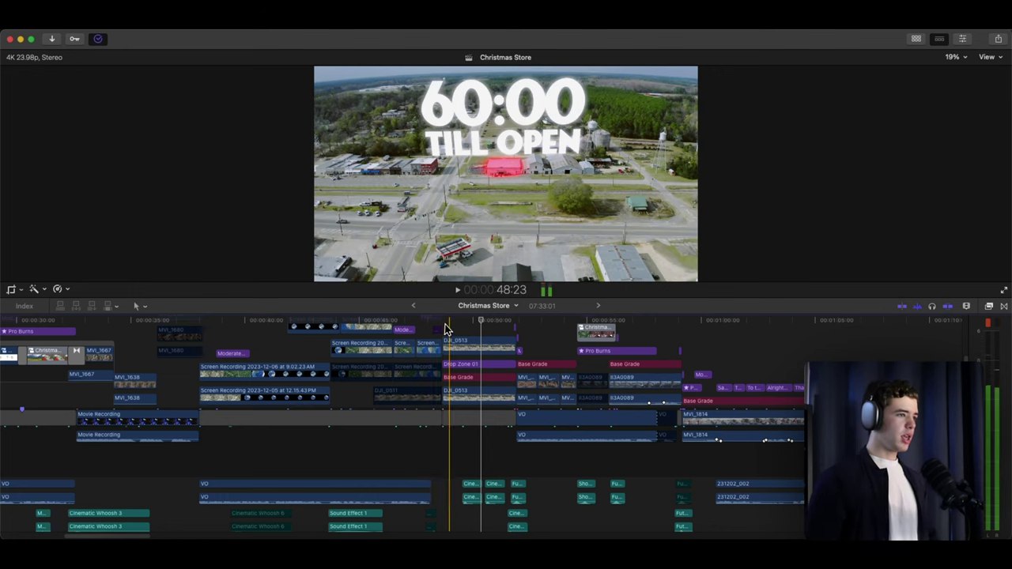
{"action": "scroll", "coordinate": [448, 332], "scroll_direction": "up", "scroll_amount": 2}
{"action": "scroll", "coordinate": [448, 332], "scroll_direction": "up", "scroll_amount": 5}
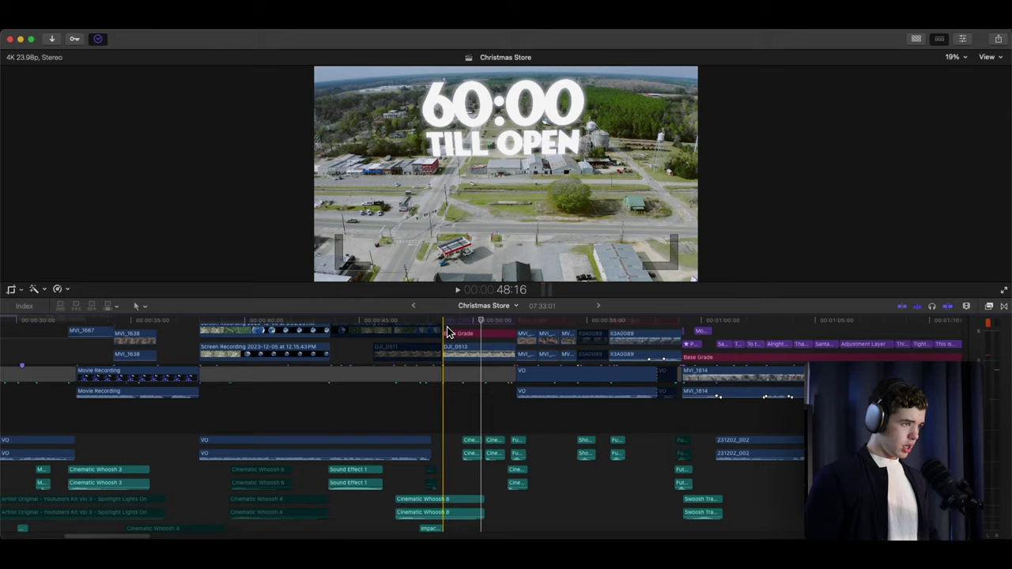
{"action": "key", "text": "super+equal"}
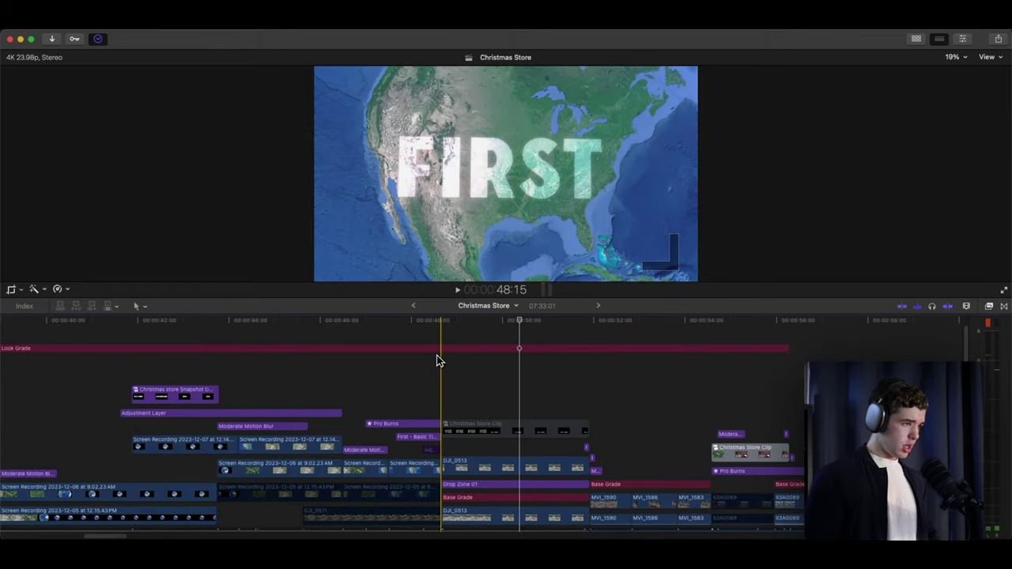
Play the countdown from 48:21, then replay from 49:05 to stop on '59:59 TILL OPEN' at 50:04
{"action": "key", "text": "space"}
{"action": "key", "text": "space"}
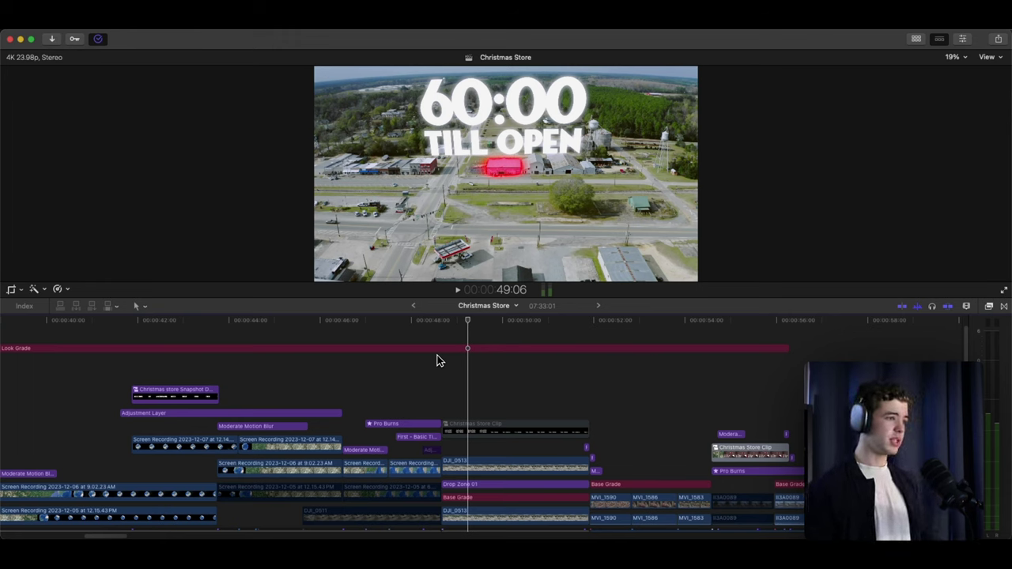
{"action": "key", "text": "space"}
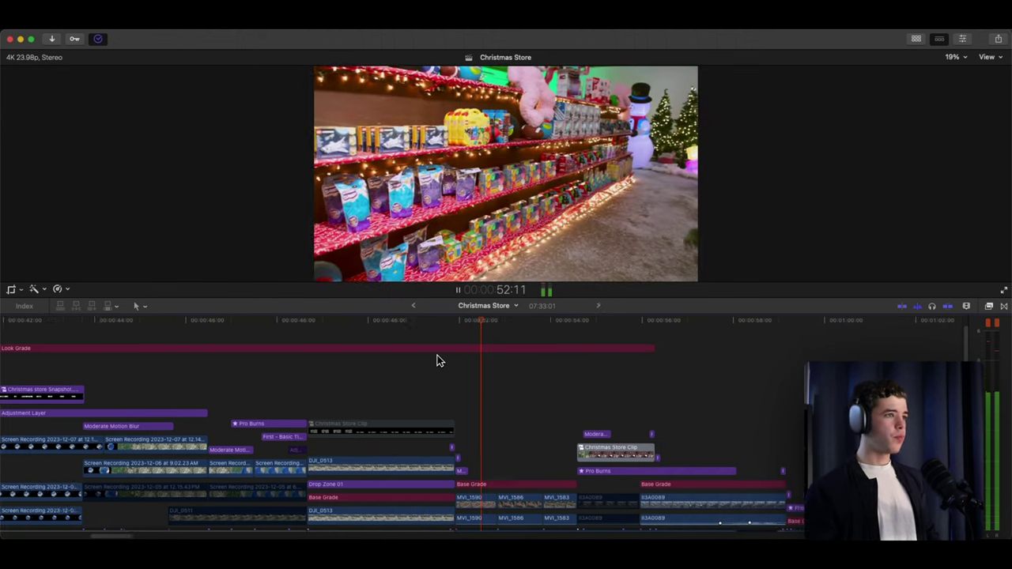
{"action": "key", "text": "space"}
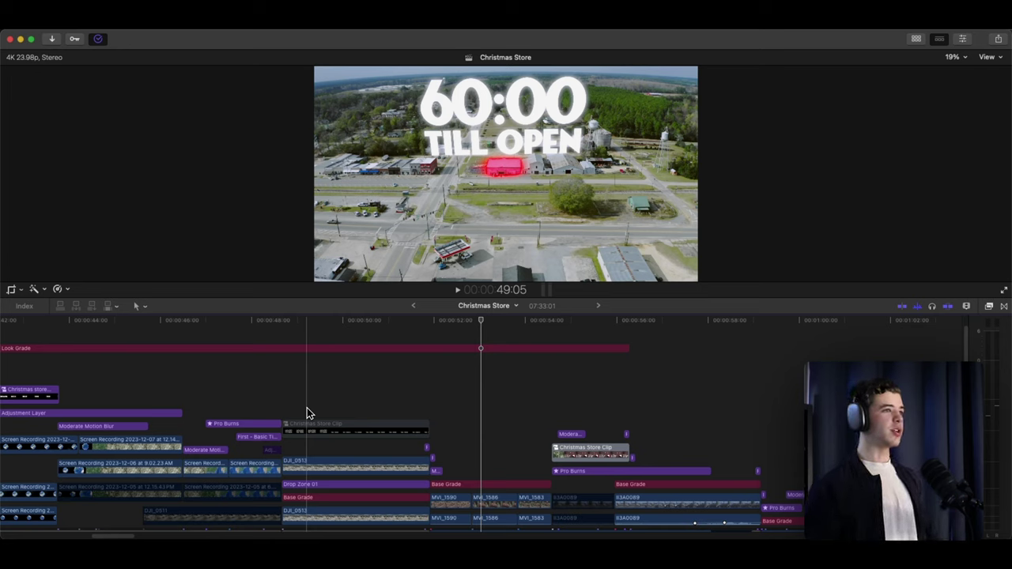
{"action": "key", "text": "space"}
{"action": "key", "text": "space"}
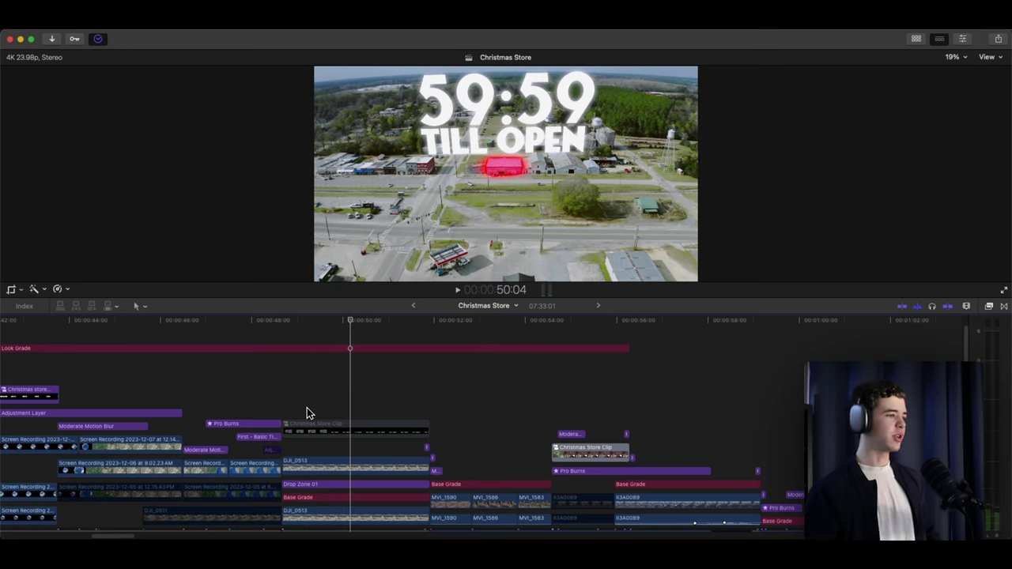
{"action": "key", "text": "space"}
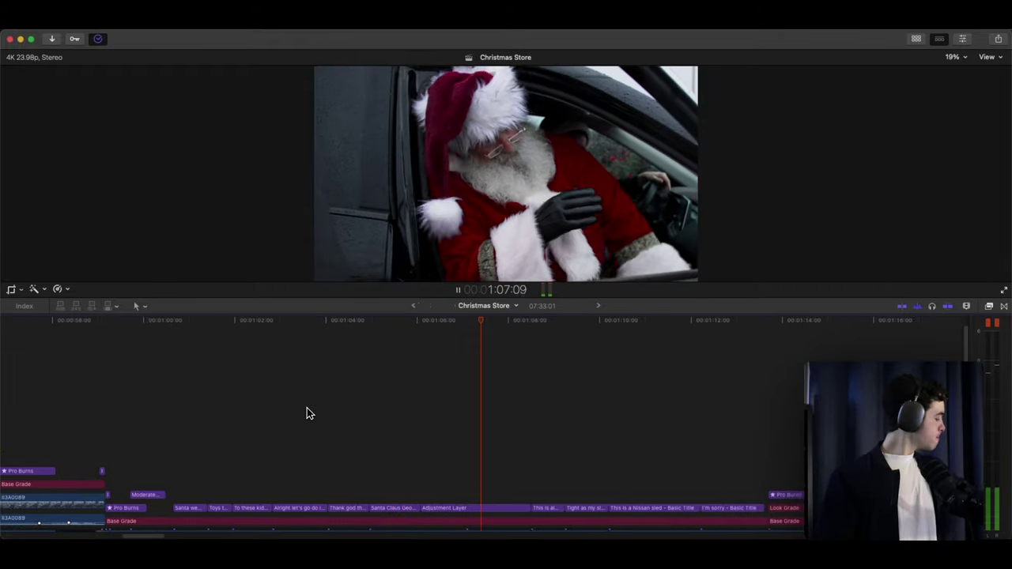
Stop at 1:17:17, readjust the timeline zoom, and play the section from 1:05:20 to 1:15:09
{"action": "scroll", "coordinate": [308, 413], "scroll_direction": "down", "scroll_amount": 5}
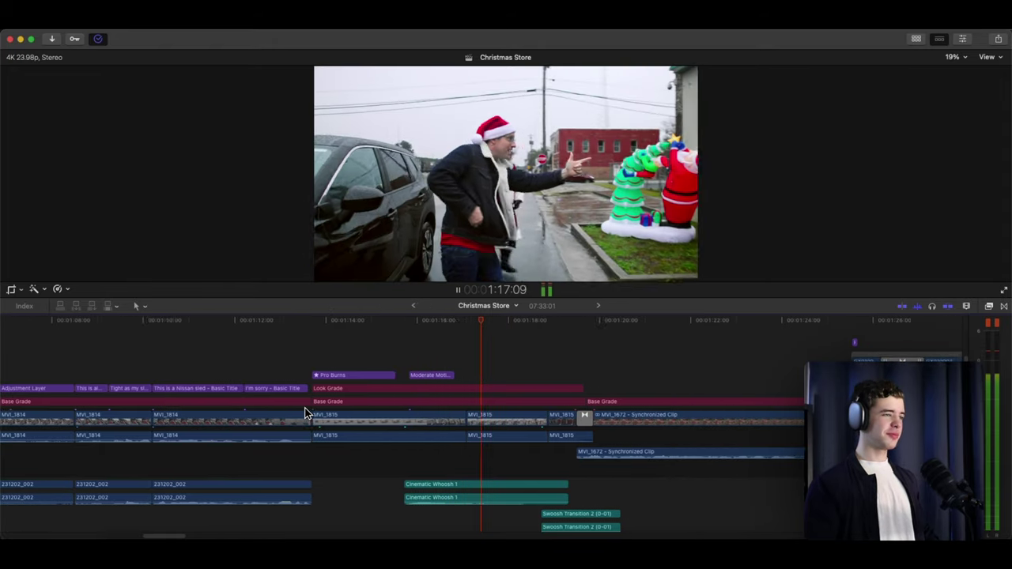
{"action": "key", "text": "space"}
{"action": "key", "text": "super+minus"}
{"action": "key", "text": "super+minus"}
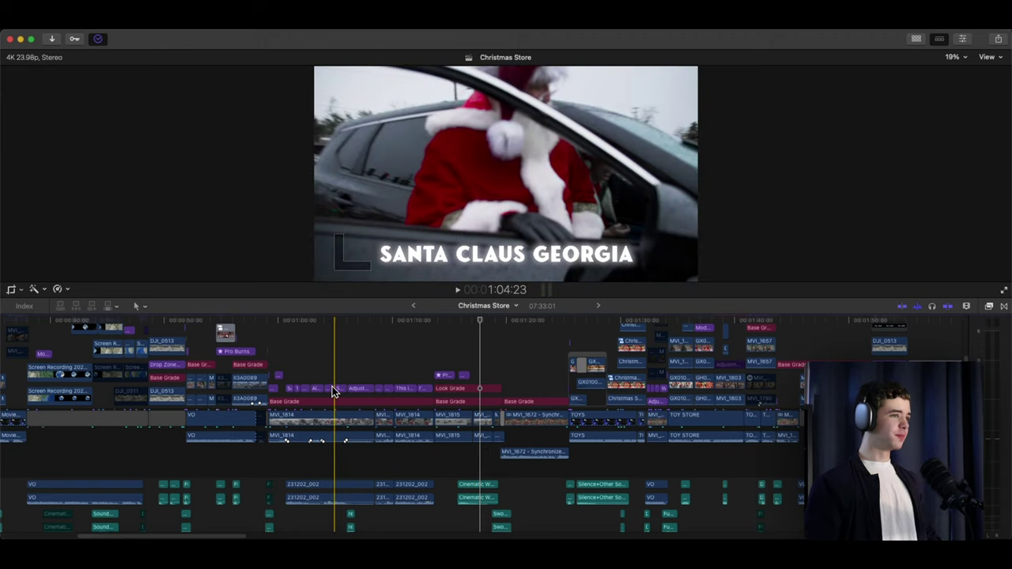
{"action": "scroll", "coordinate": [380, 388], "scroll_direction": "down", "scroll_amount": 5}
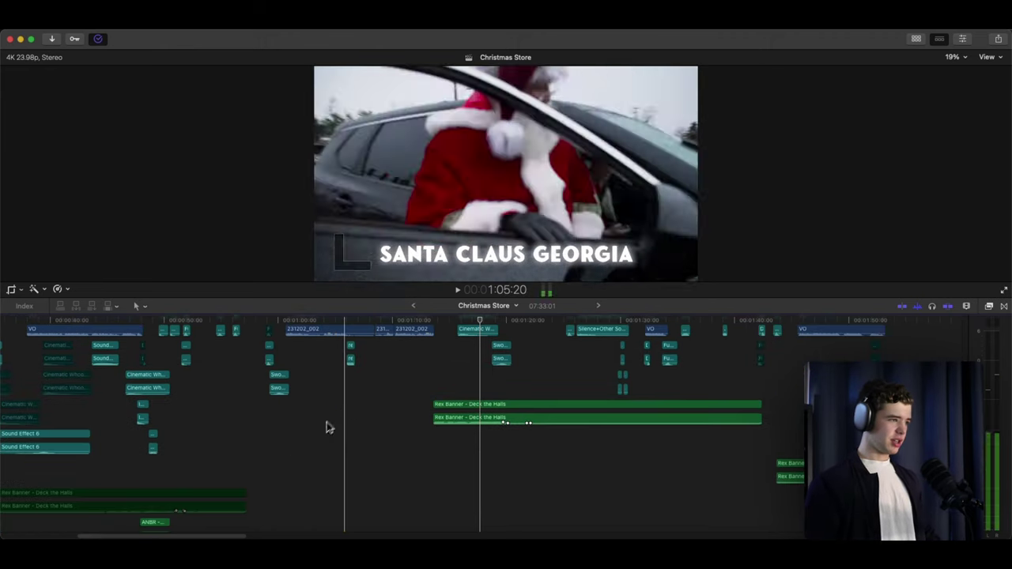
{"action": "scroll", "coordinate": [344, 417], "scroll_direction": "up", "scroll_amount": 5}
{"action": "key", "text": "super+equal"}
{"action": "key", "text": "space"}
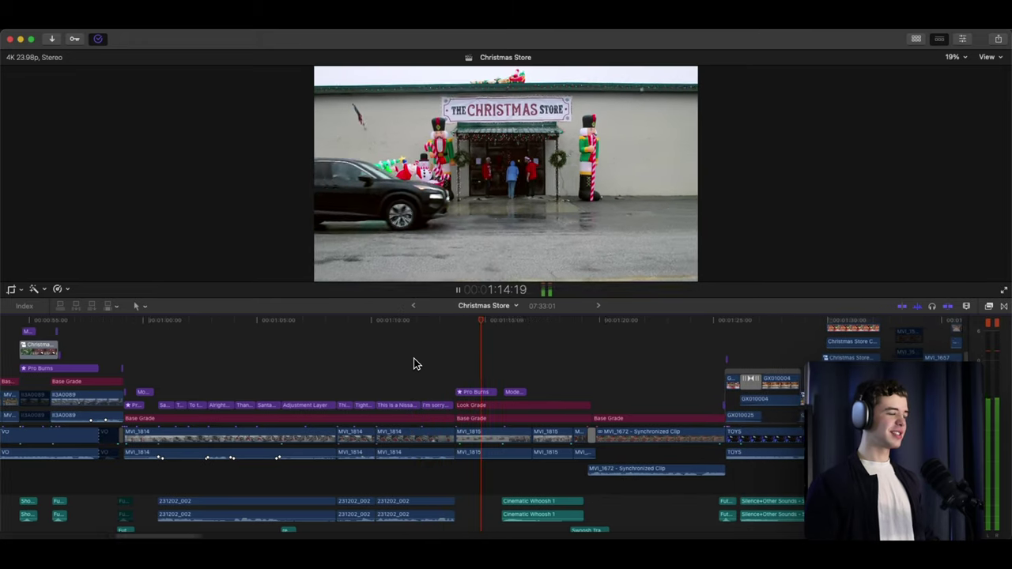
{"action": "key", "text": "space"}
Play the Santa shot from 59:07, then scroll left toward the Alamo-to-Santa-Claus map clip
{"action": "left_click", "coordinate": [113, 391]}
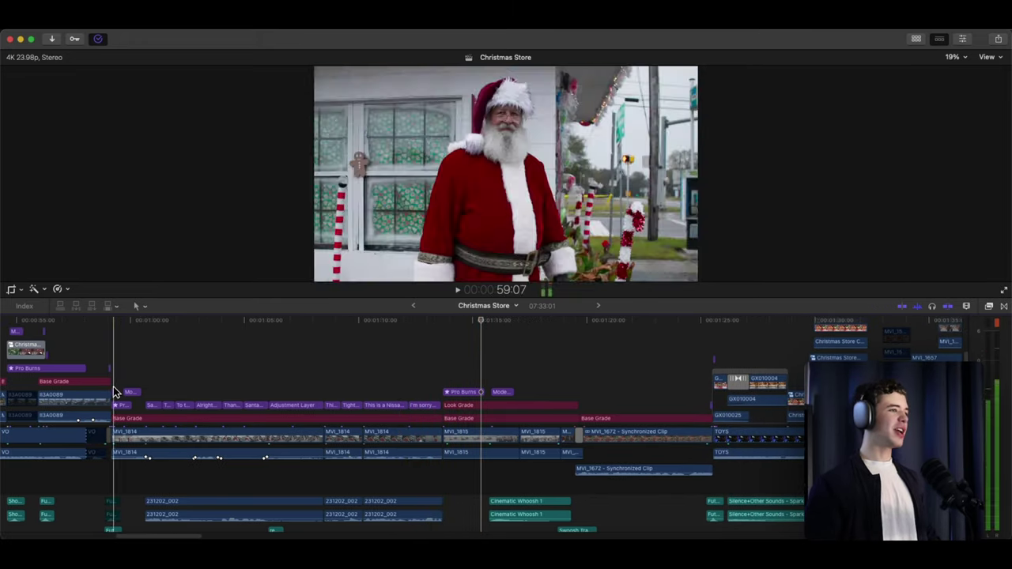
{"action": "key", "text": "space"}
{"action": "key", "text": "space"}
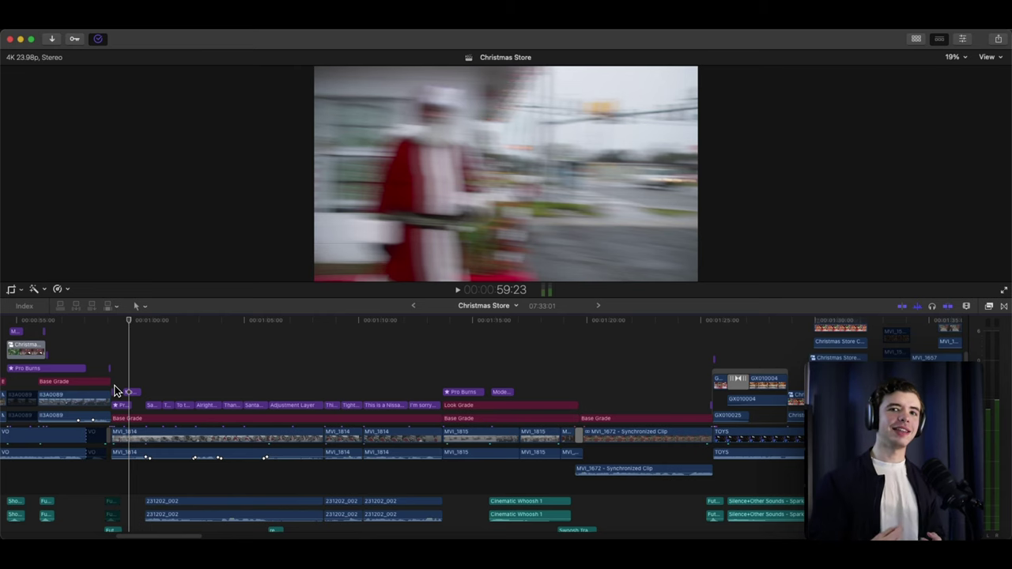
{"action": "scroll", "coordinate": [114, 390], "scroll_direction": "down", "scroll_amount": 5}
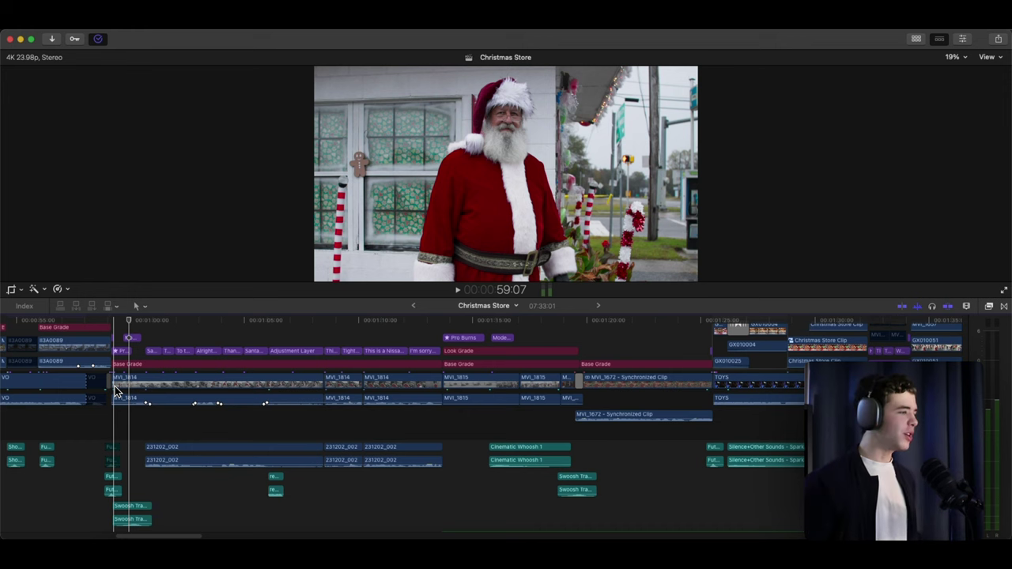
{"action": "scroll", "coordinate": [118, 387], "scroll_direction": "up", "scroll_amount": 10}
{"action": "scroll", "coordinate": [121, 384], "scroll_direction": "left", "scroll_amount": 10}
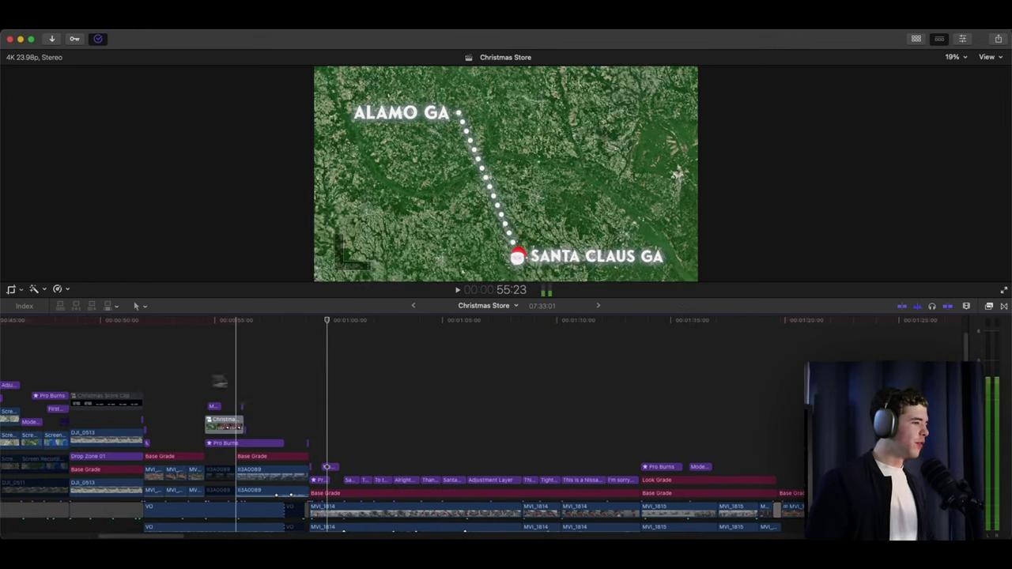
Play from the 59:57 TILL OPEN aerial and stop on Santa outside the storefront at 59:07
{"action": "scroll", "coordinate": [237, 382], "scroll_direction": "left", "scroll_amount": 10}
{"action": "key", "text": "space"}
{"action": "key", "text": "space"}
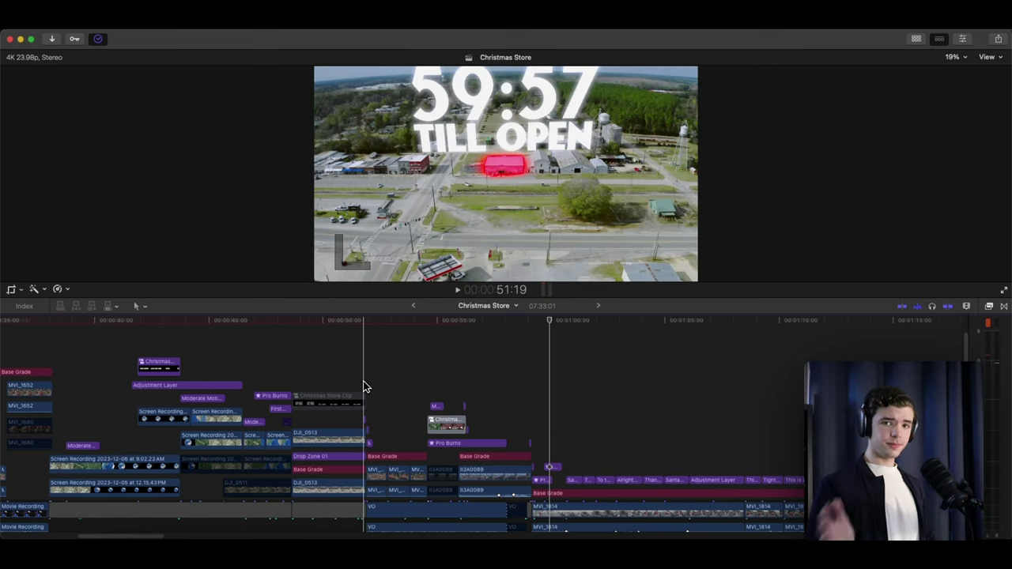
{"action": "key", "text": "space"}
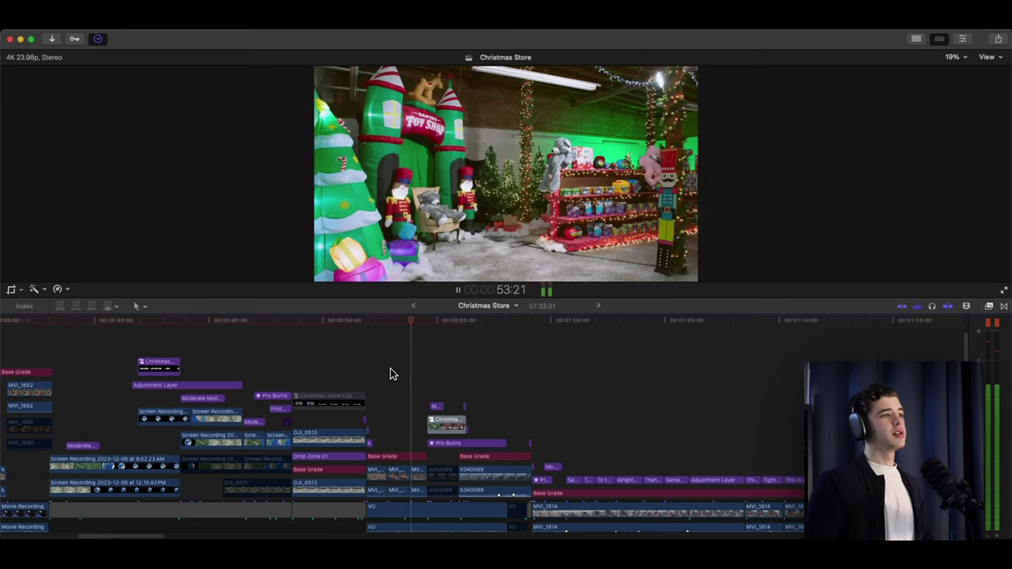
{"action": "scroll", "coordinate": [375, 387], "scroll_direction": "right", "scroll_amount": 5}
{"action": "scroll", "coordinate": [371, 390], "scroll_direction": "down", "scroll_amount": 3}
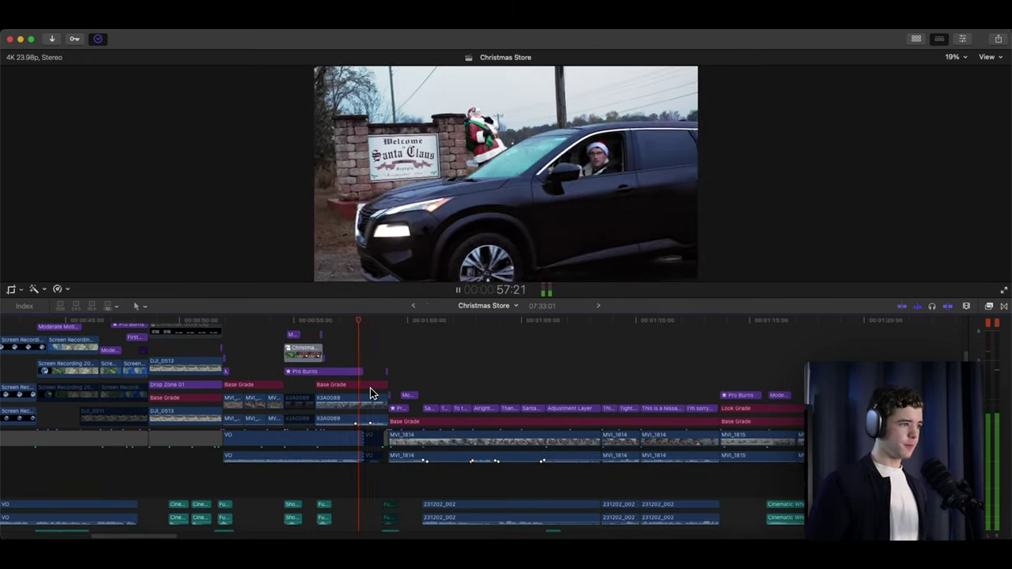
{"action": "key", "text": "super+equal"}
{"action": "key", "text": "space"}
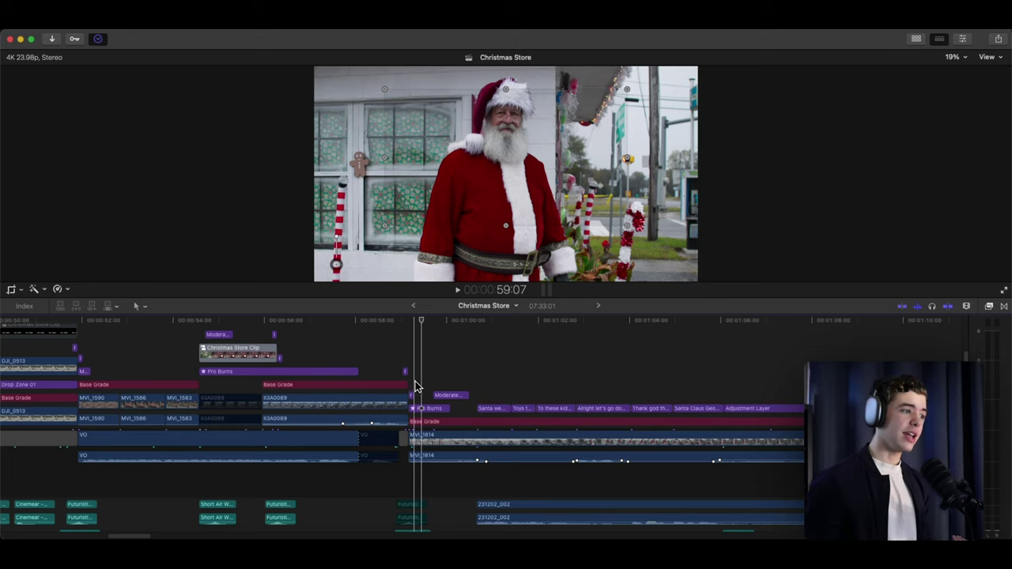
Play the Santa section from Santa leaving the car, stopping at the I'm sorry title
{"action": "key", "text": "l"}
{"action": "key", "text": "k"}
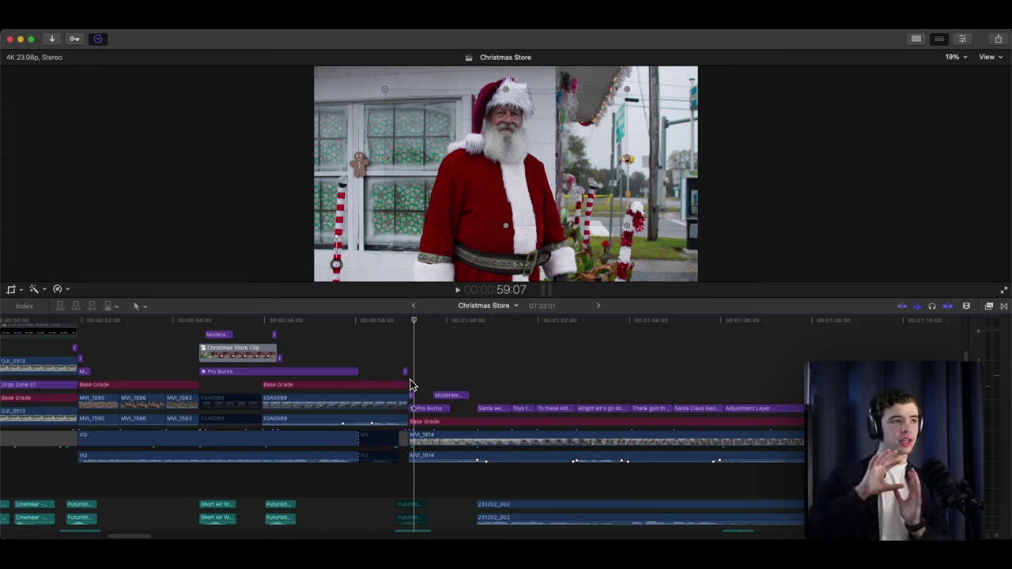
{"action": "key", "text": "space"}
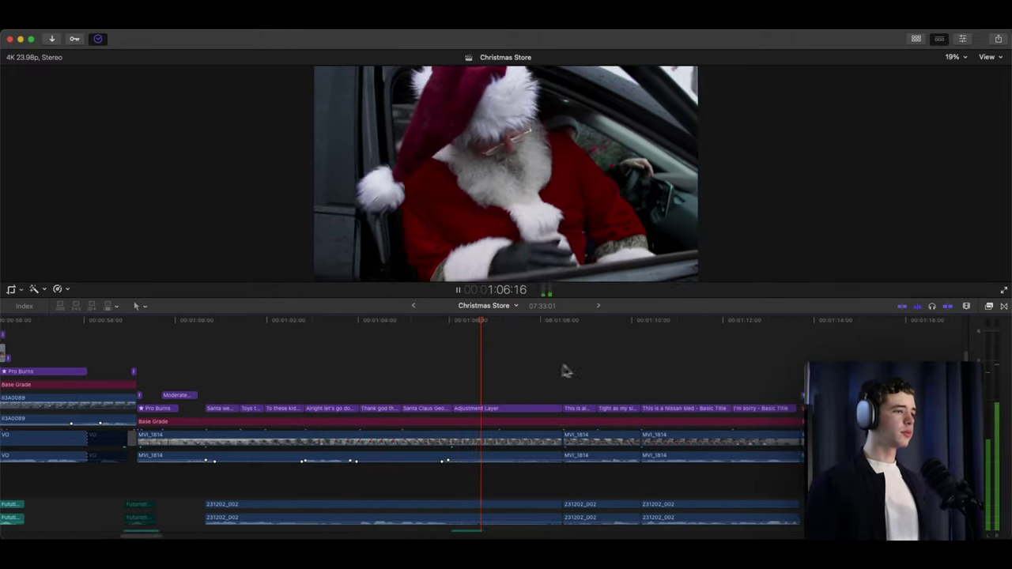
{"action": "key", "text": "space"}
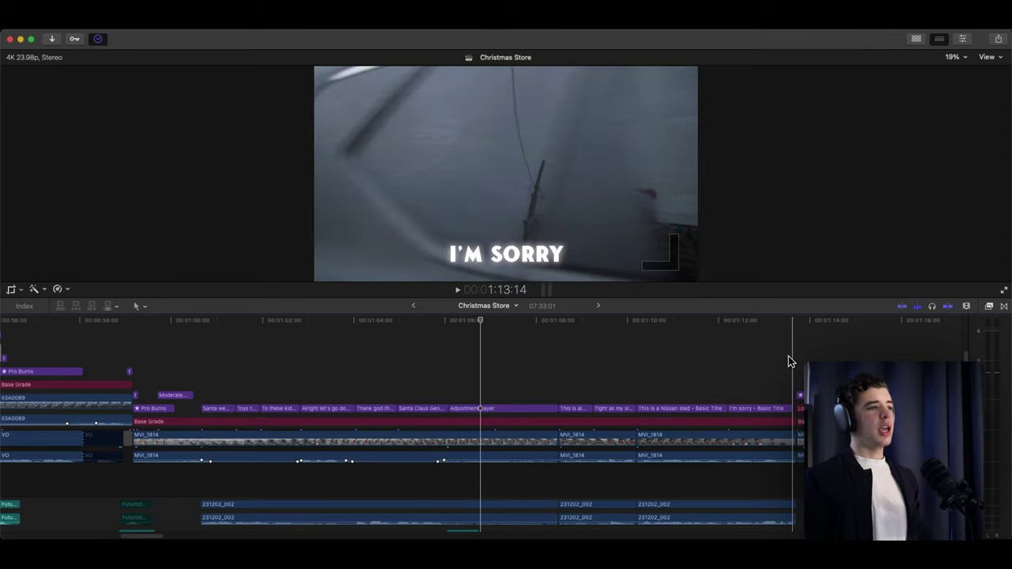
Play from the Christmas Store storefront shot, pausing at 1:15:19, on to the Santa-hatted host
{"action": "left_click", "coordinate": [793, 360]}
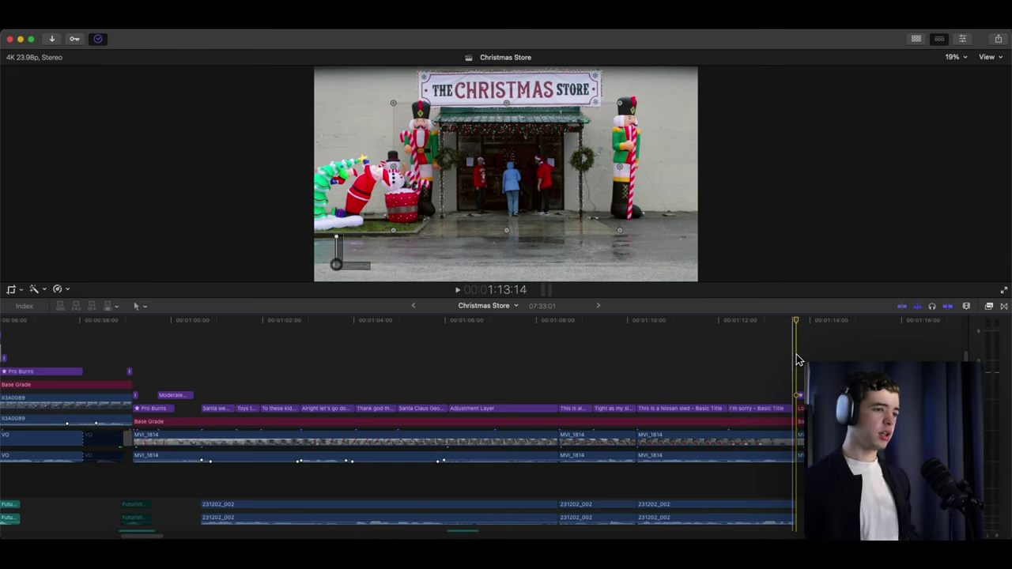
{"action": "key", "text": "space"}
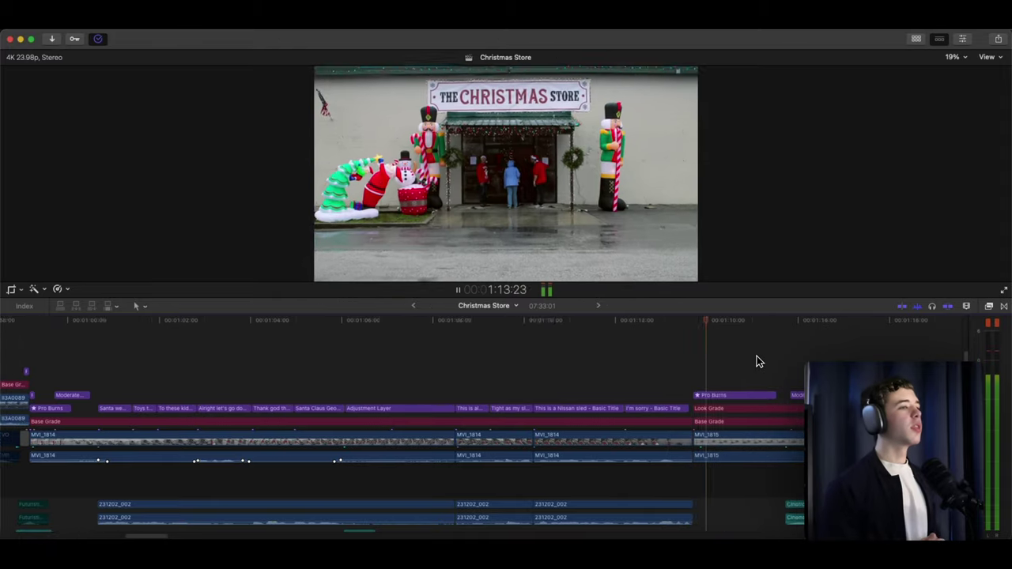
{"action": "key", "text": "space"}
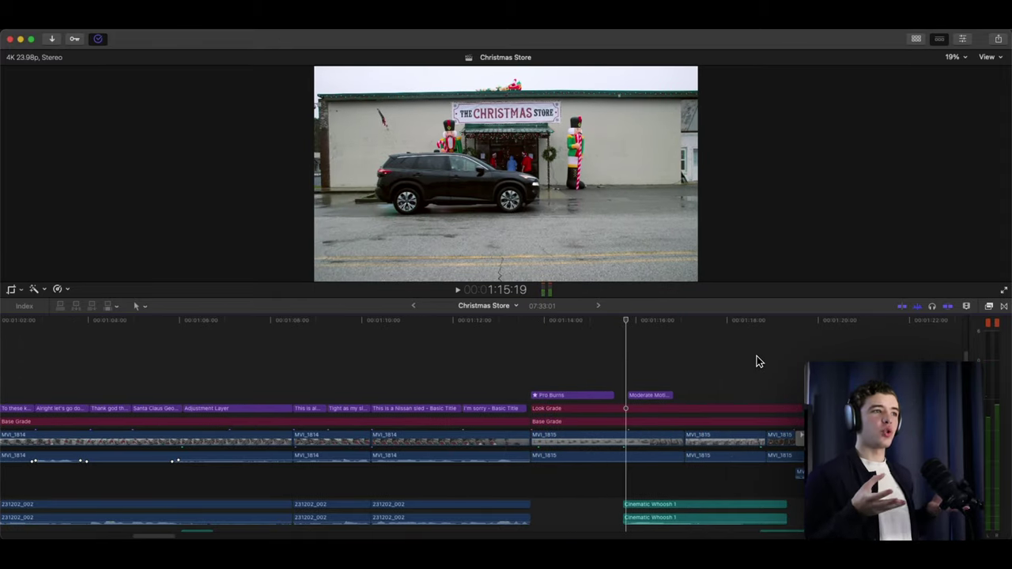
{"action": "key", "text": "space"}
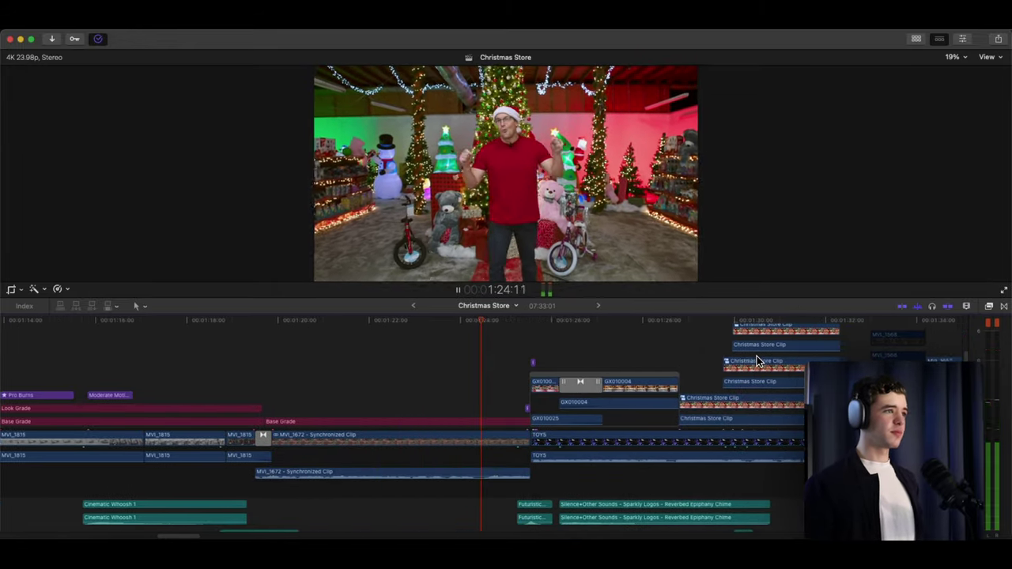
{"action": "key", "text": "space"}
{"action": "scroll", "coordinate": [237, 342], "scroll_direction": "right", "scroll_amount": 5}
Play the host's in-store introduction to 1:45:05, then scroll the timeline back left
{"action": "key", "text": "space"}
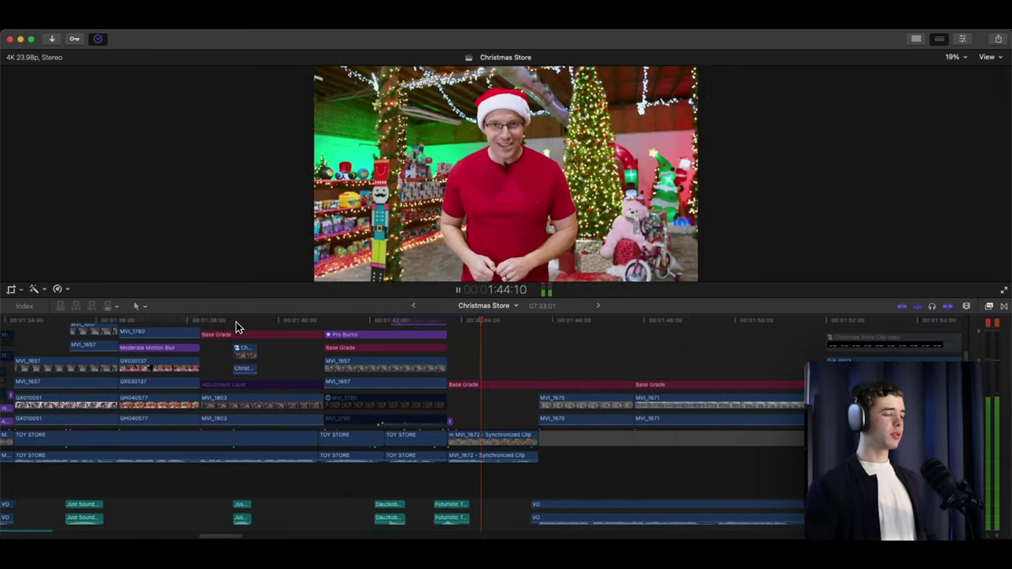
{"action": "key", "text": "space"}
{"action": "scroll", "coordinate": [236, 322], "scroll_direction": "left", "scroll_amount": 5}
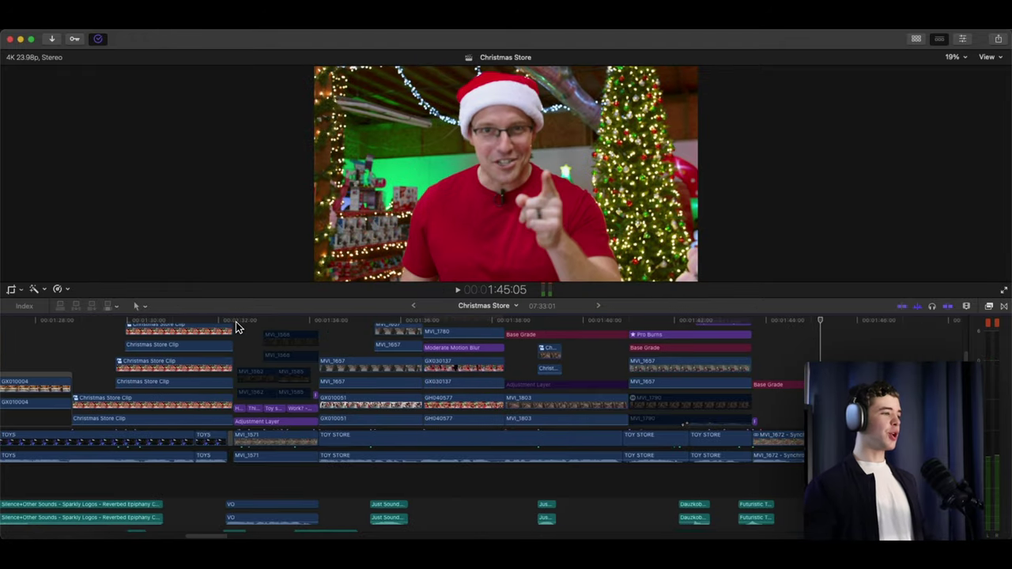
{"action": "scroll", "coordinate": [237, 327], "scroll_direction": "left", "scroll_amount": 4}
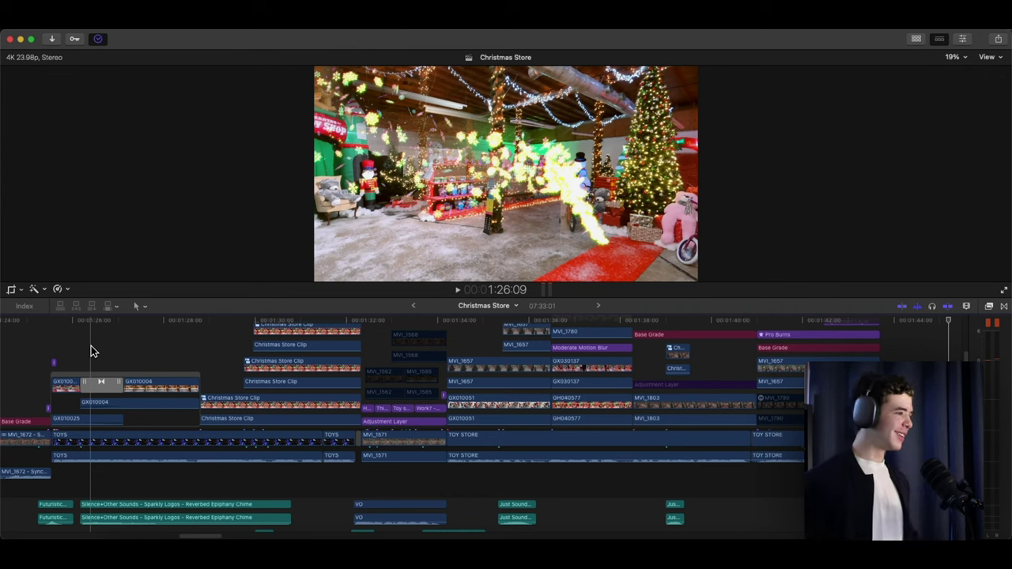
Play the sparkly interior shot to 1:31:05, reveal the Look Grade and Pro Burns lanes, and resume
{"action": "key", "text": "space"}
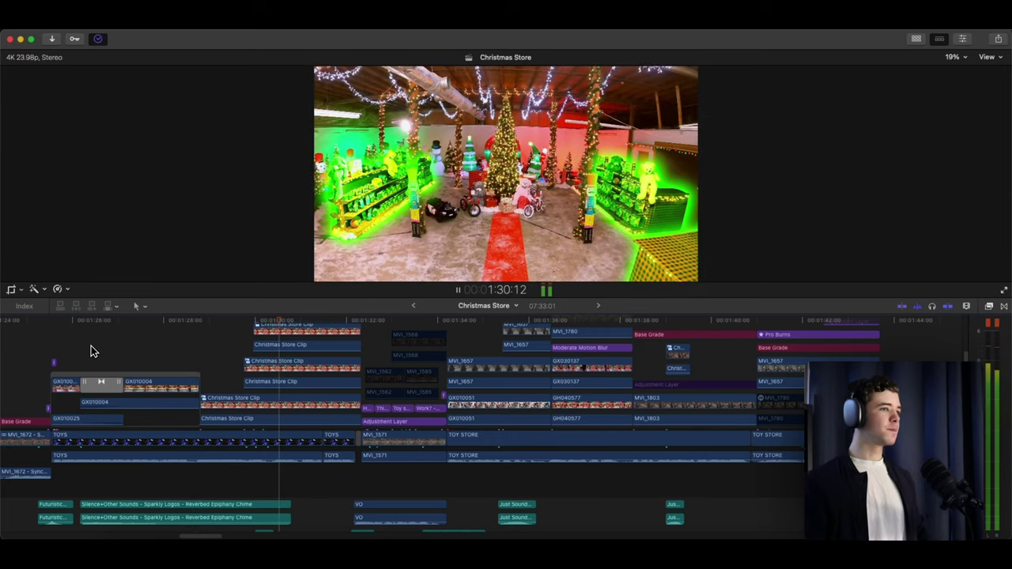
{"action": "key", "text": "space"}
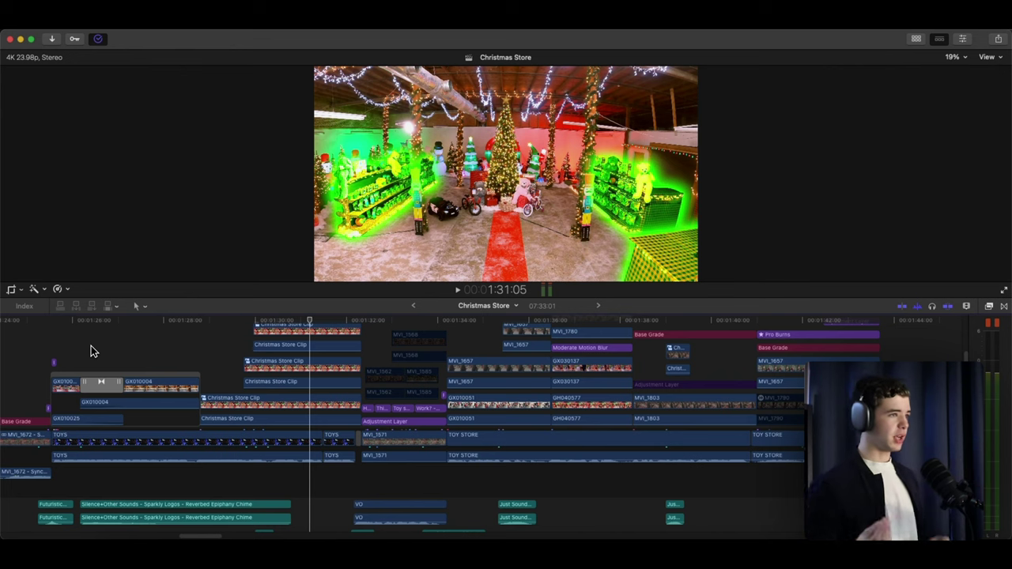
{"action": "scroll", "coordinate": [91, 345], "scroll_direction": "up", "scroll_amount": 5}
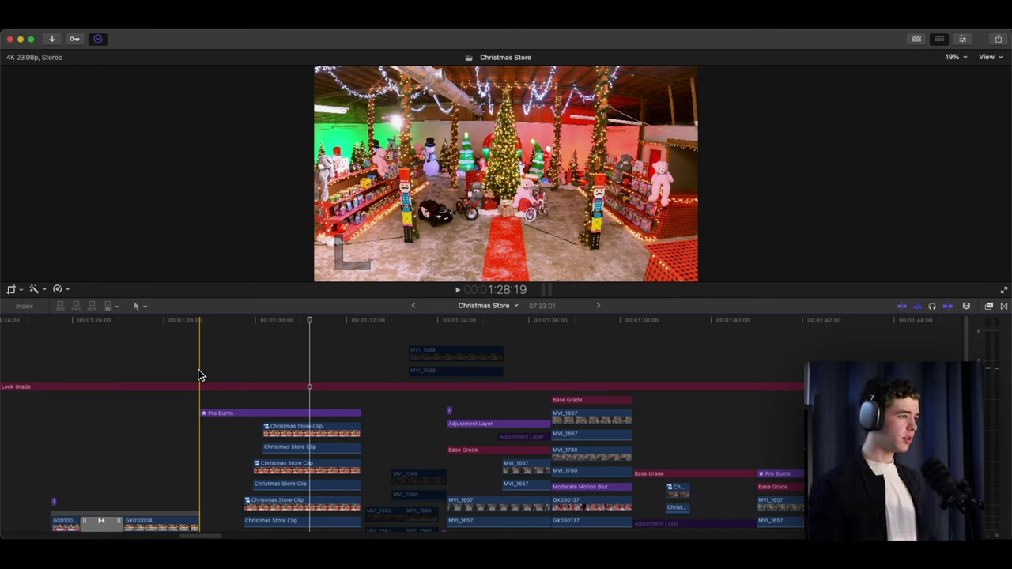
{"action": "key", "text": "space"}
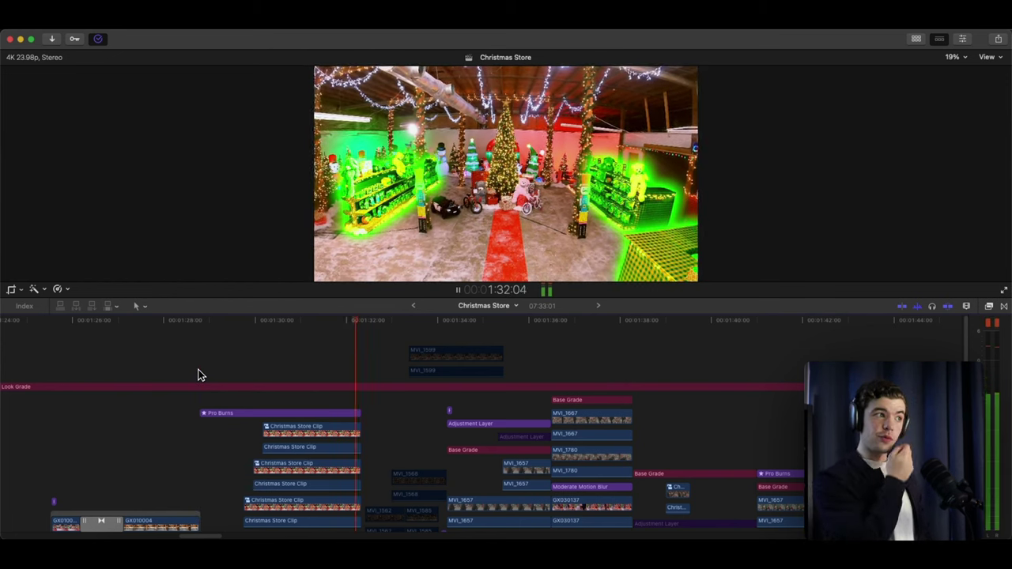
Stop on the HOW DOES title, back the playhead up slightly, and play through it
{"action": "key", "text": "space"}
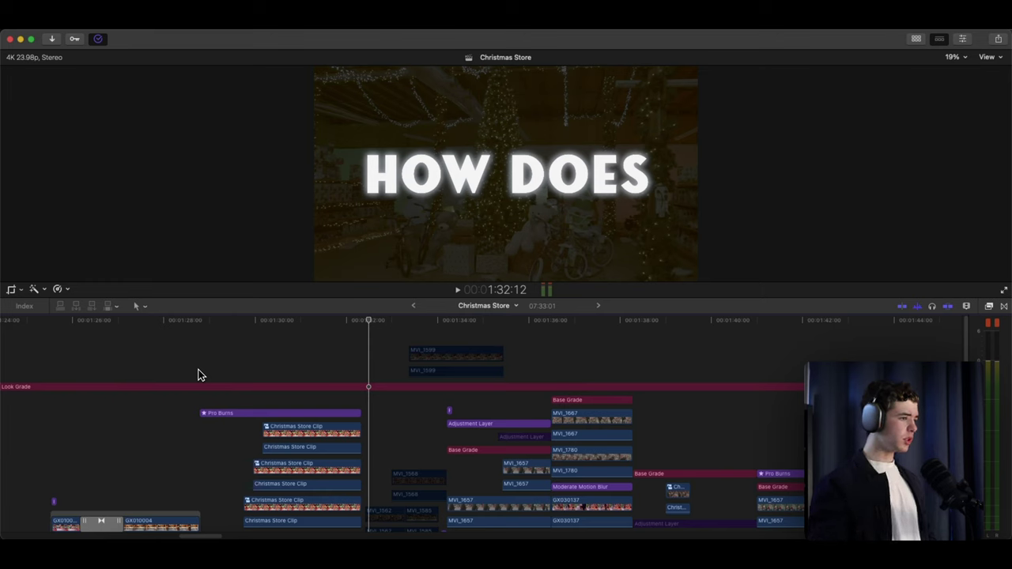
{"action": "left_click", "coordinate": [358, 372]}
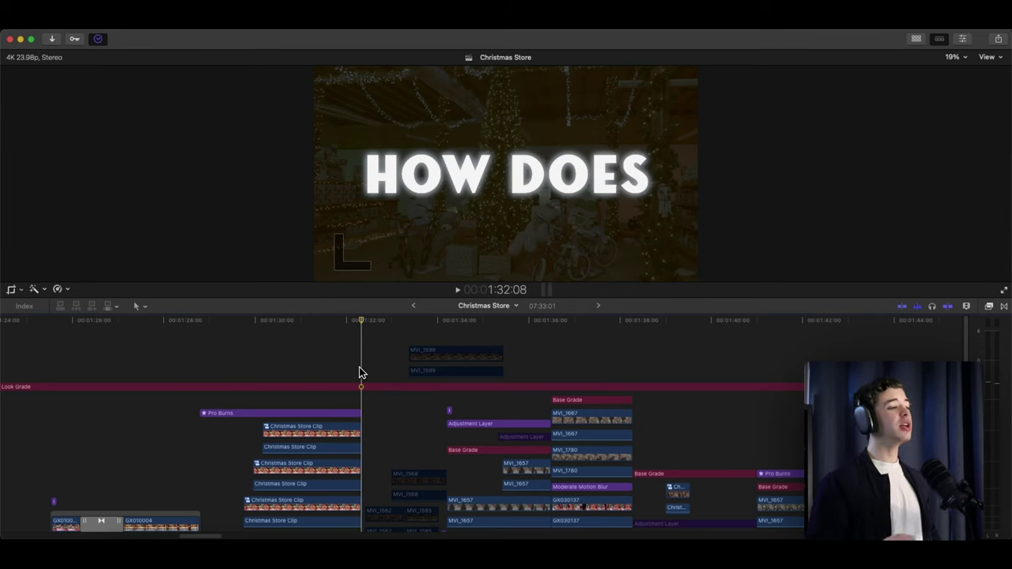
{"action": "key", "text": "space"}
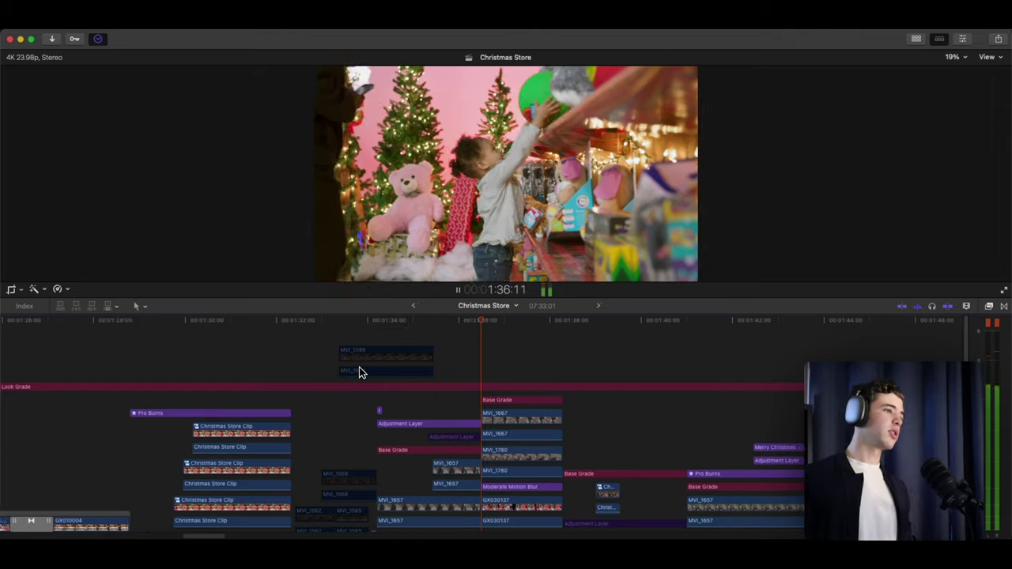
Play from the child meeting Santa through the toy shots, resuming from 1:39:01, to the TILL OPEN countdown
{"action": "key", "text": "space"}
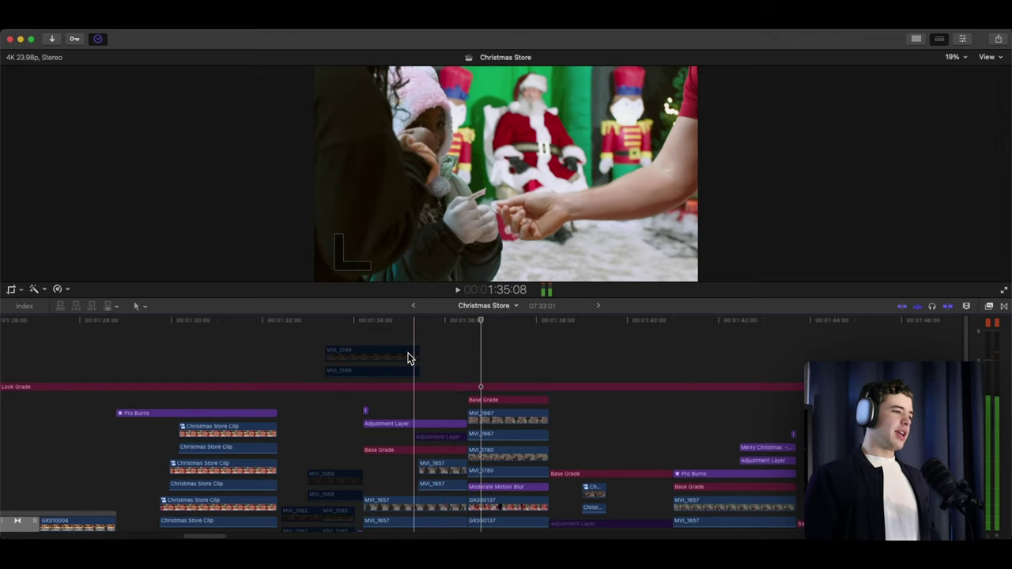
{"action": "left_click", "coordinate": [428, 344]}
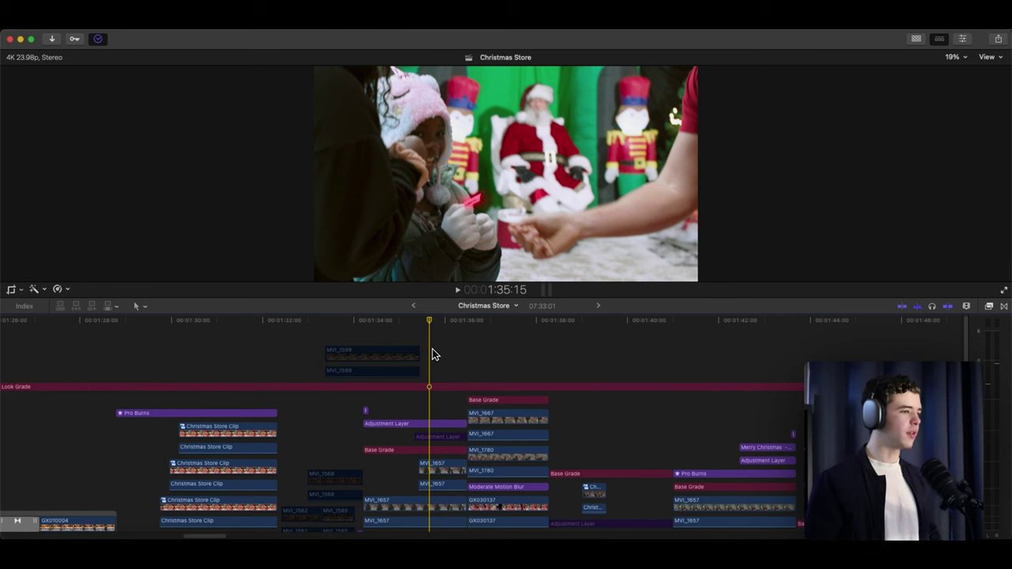
{"action": "key", "text": "space"}
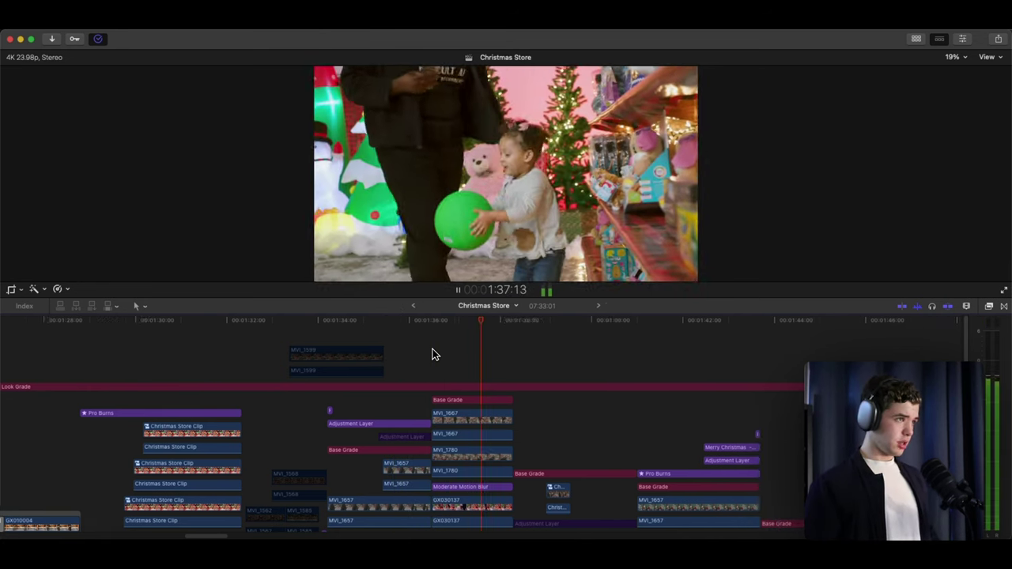
{"action": "key", "text": "space"}
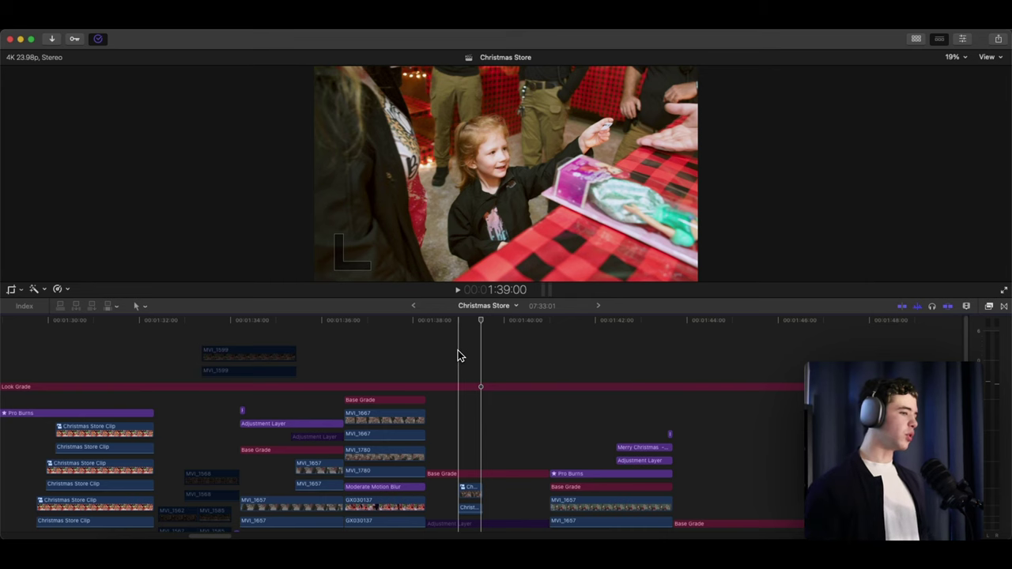
{"action": "key", "text": "l"}
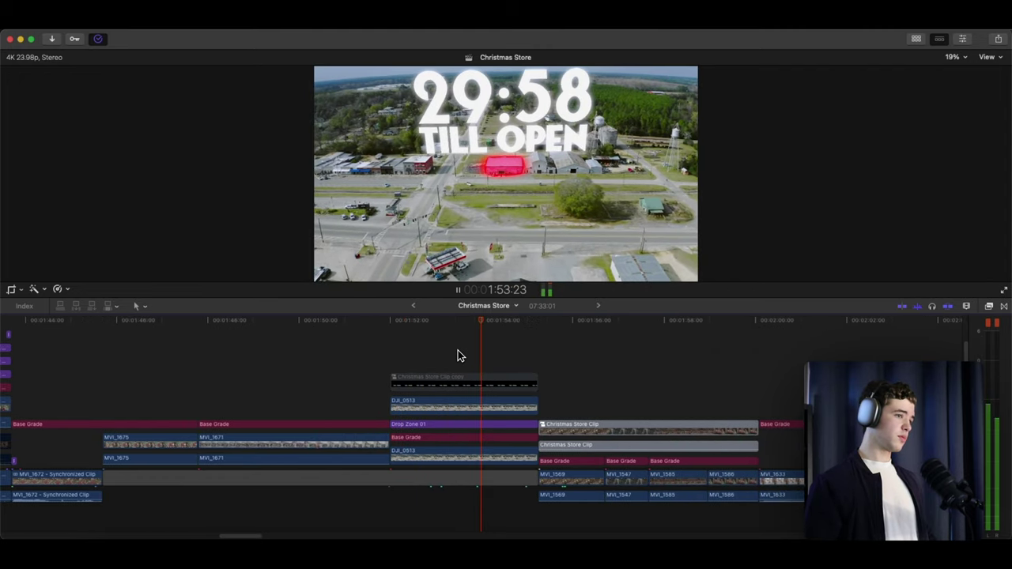
{"action": "key", "text": "space"}
Park the playhead just before the 30:00 TILL OPEN aerial clip with its VO clips visible
{"action": "left_click", "coordinate": [360, 361]}
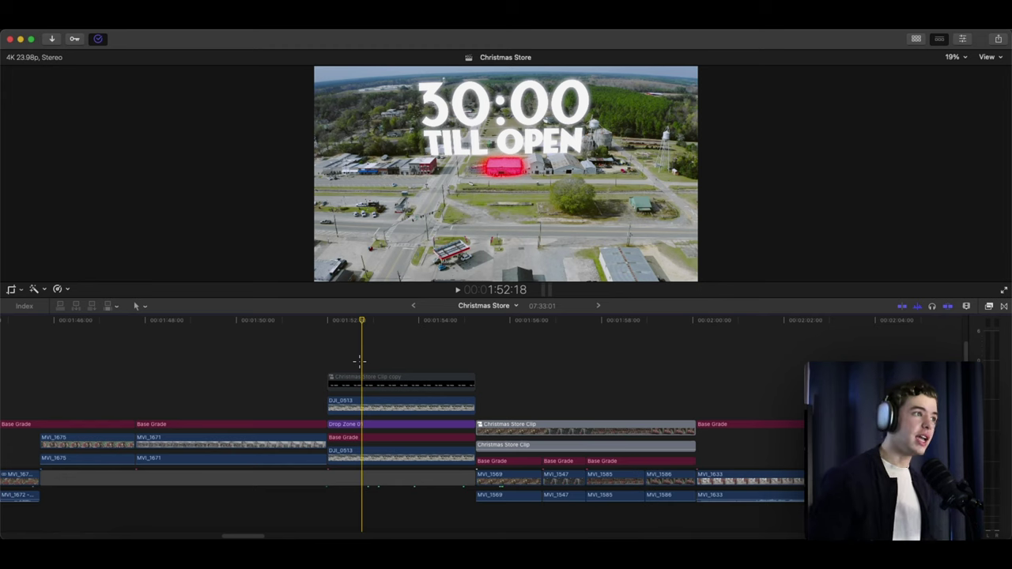
{"action": "scroll", "coordinate": [360, 361], "scroll_direction": "down", "scroll_amount": 3}
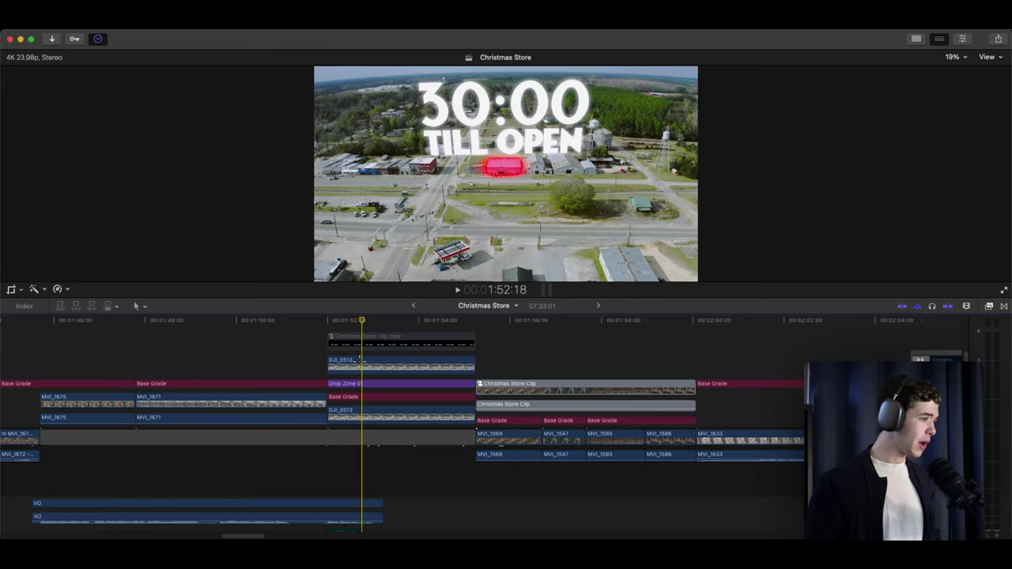
{"action": "left_click", "coordinate": [329, 330]}
Play from the 30:00 countdown through to the fire truck shot at 3:07:15
{"action": "key", "text": "space"}
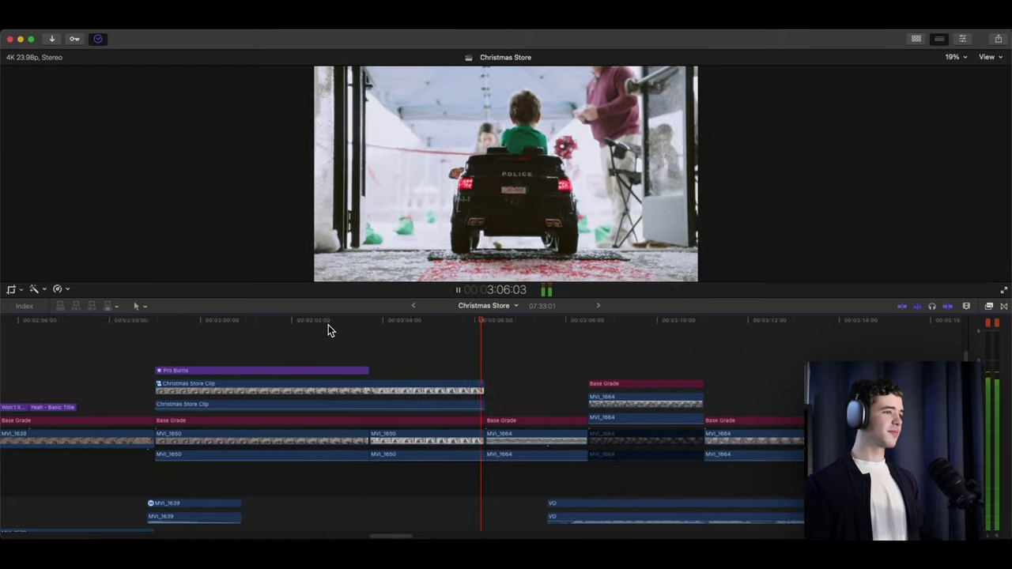
{"action": "key", "text": "space"}
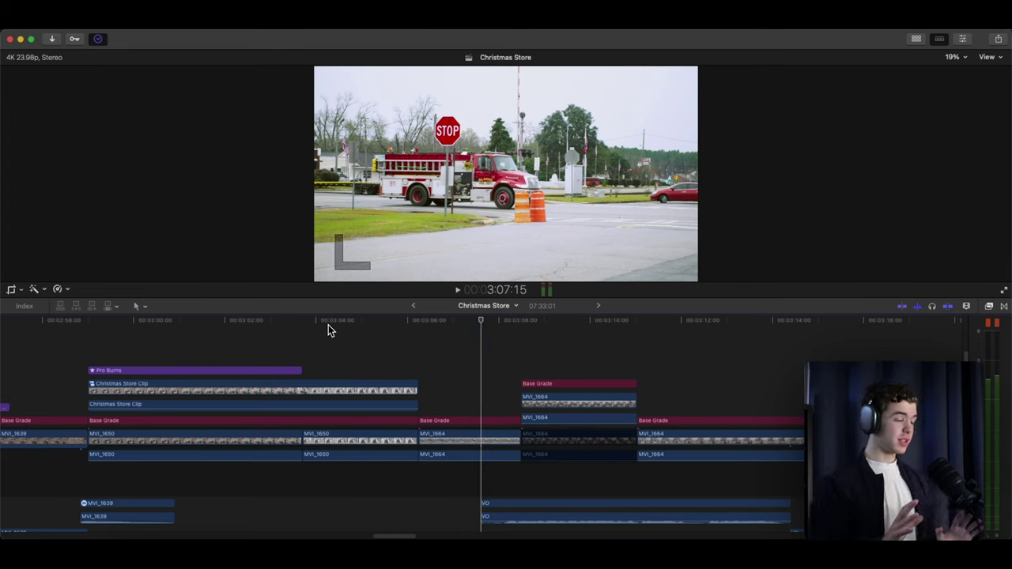
Zoom the timeline out, scroll to the police-car shot near 2:19, and zoom back in
{"action": "key", "text": "s"}
{"action": "key", "text": "super+minus"}
{"action": "key", "text": "super+minus"}
{"action": "key", "text": "super+minus"}
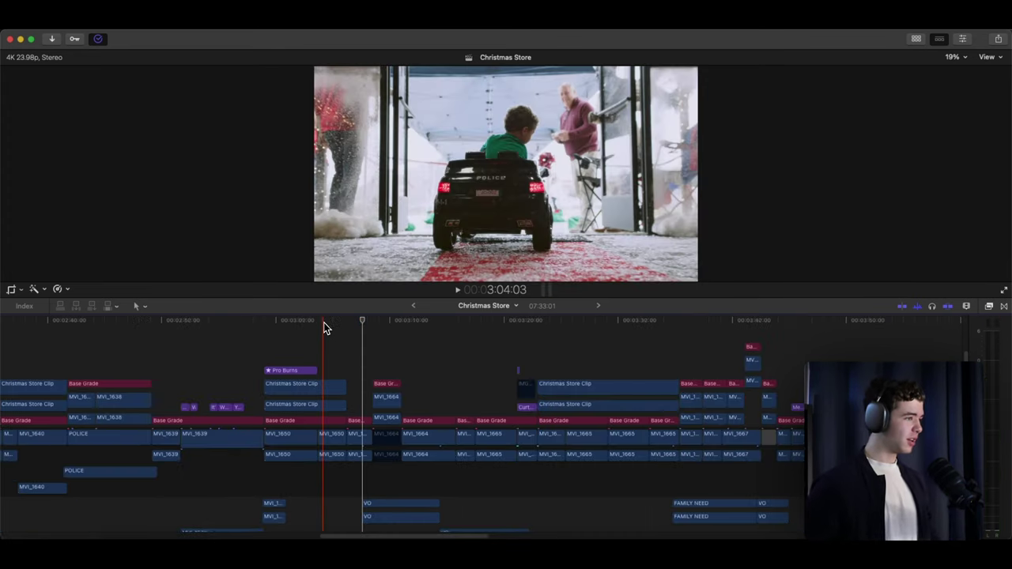
{"action": "scroll", "coordinate": [324, 328], "scroll_direction": "left", "scroll_amount": 3}
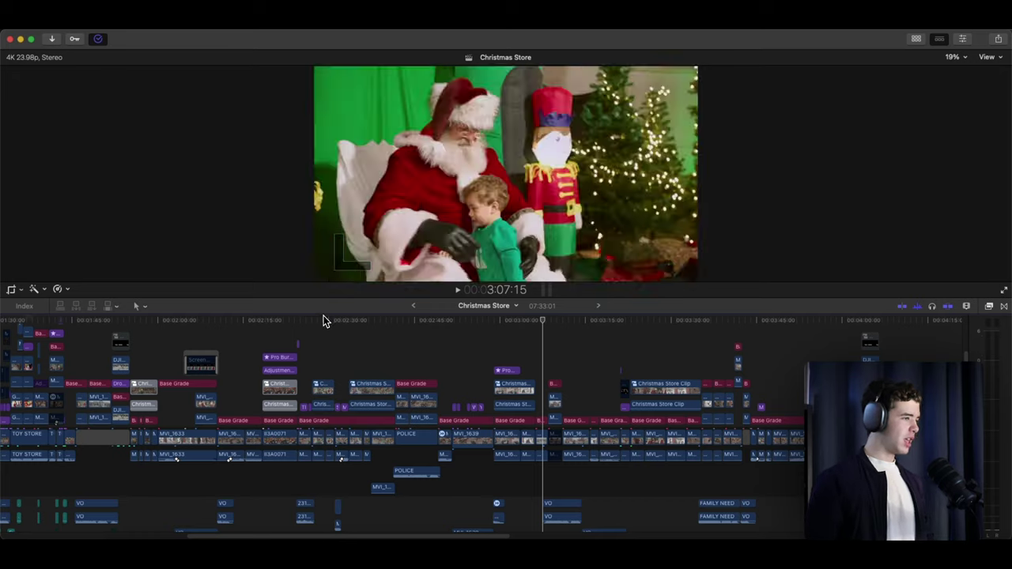
{"action": "key", "text": "super+equal"}
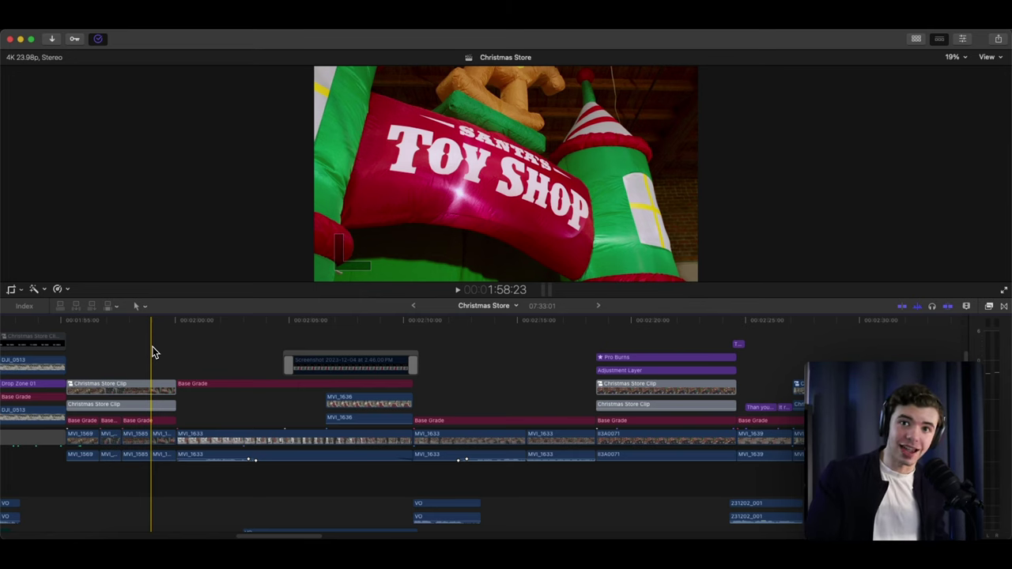
{"action": "scroll", "coordinate": [474, 396], "scroll_direction": "right", "scroll_amount": 2}
Play the police-car shot from 2:18:11, park at 2:19:08, and disable the stacked Christmas Store clips
{"action": "left_click", "coordinate": [590, 324]}
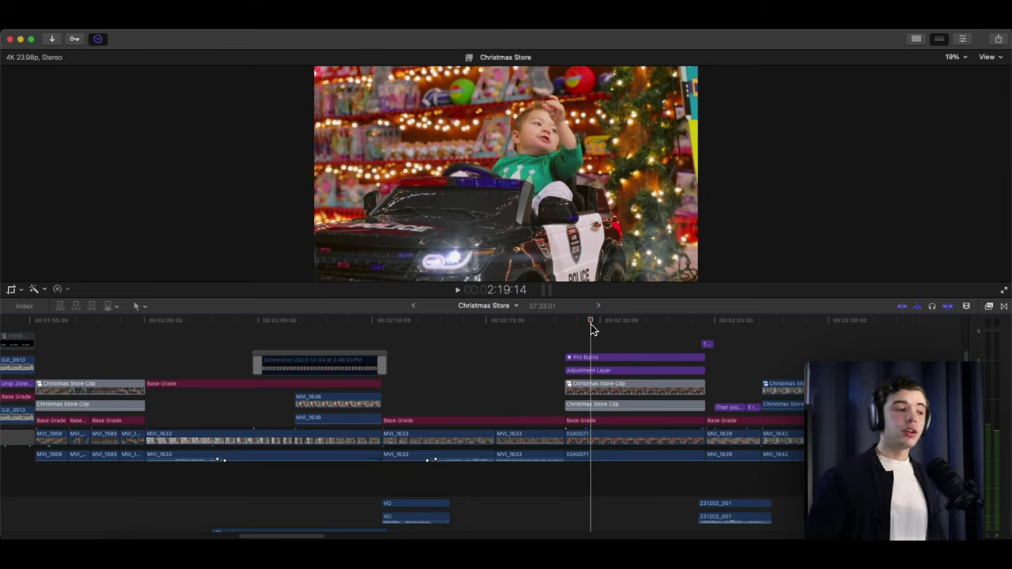
{"action": "left_click", "coordinate": [566, 339]}
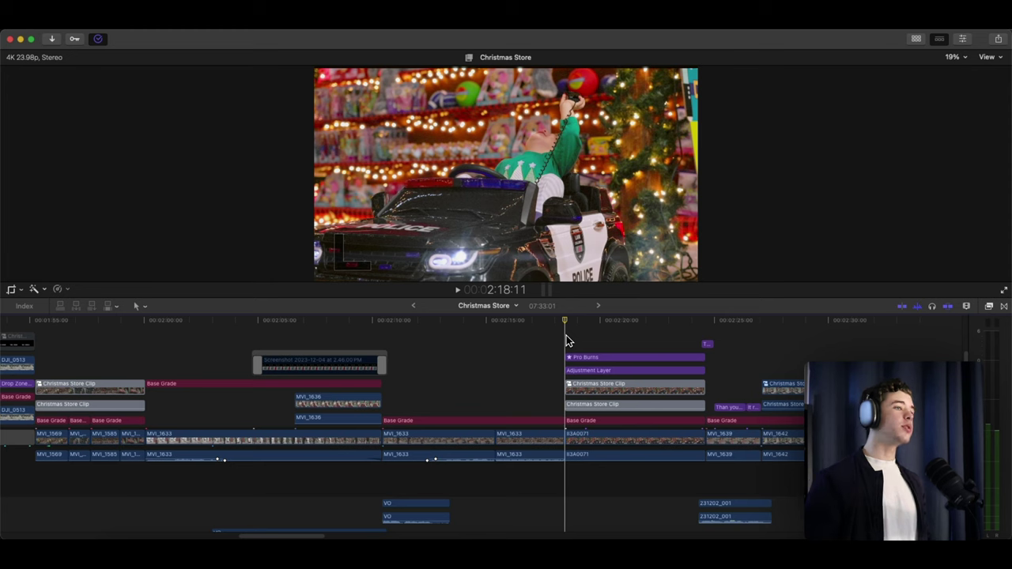
{"action": "key", "text": "space"}
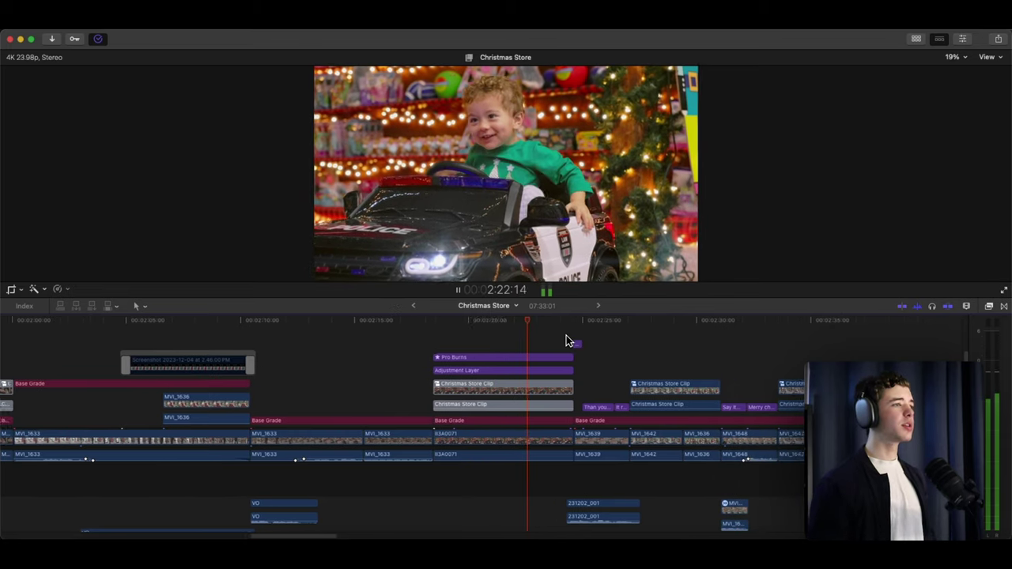
{"action": "key", "text": "space"}
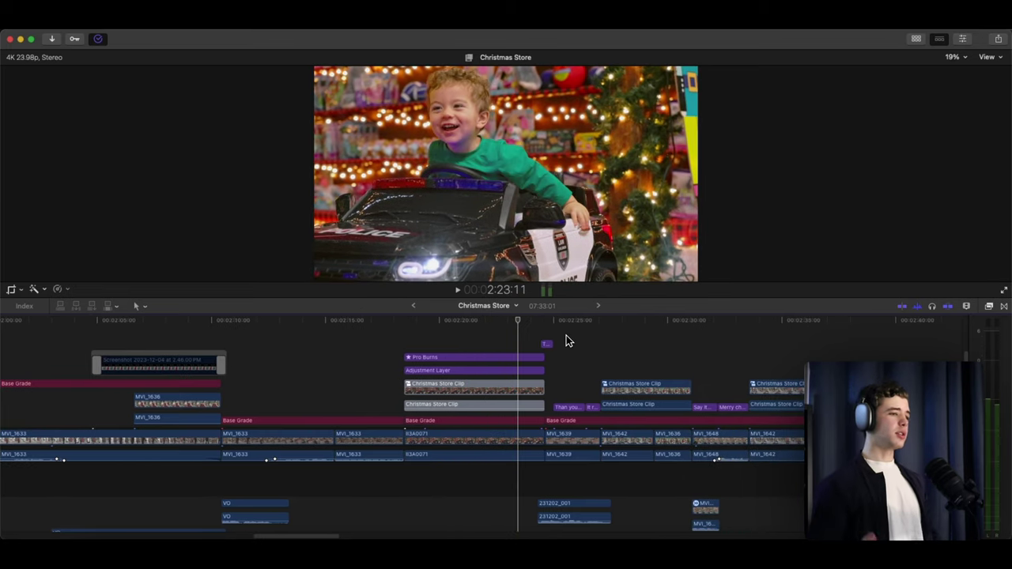
{"action": "left_click", "coordinate": [505, 327]}
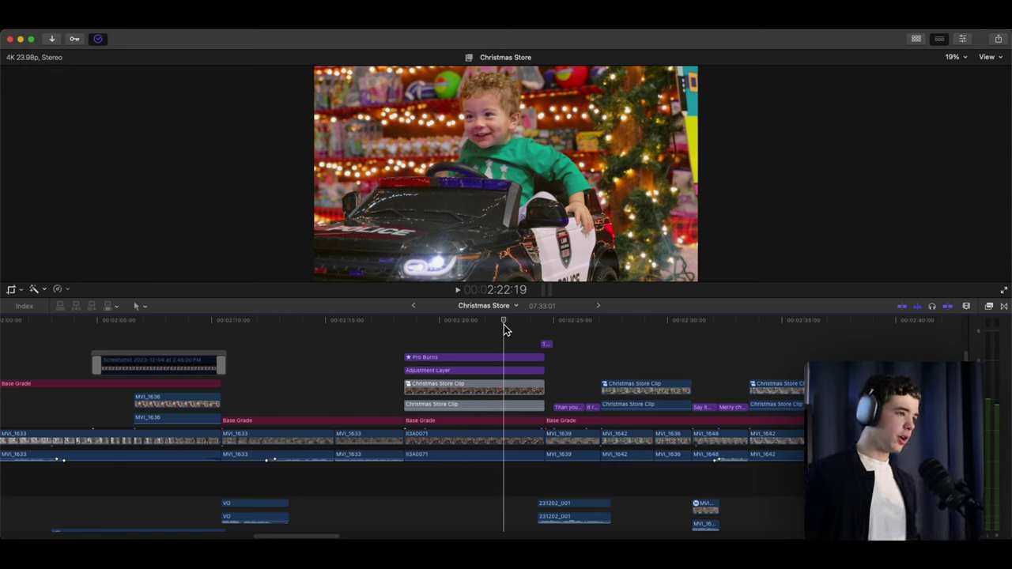
{"action": "left_click_drag", "start_coordinate": [505, 329], "coordinate": [426, 322]}
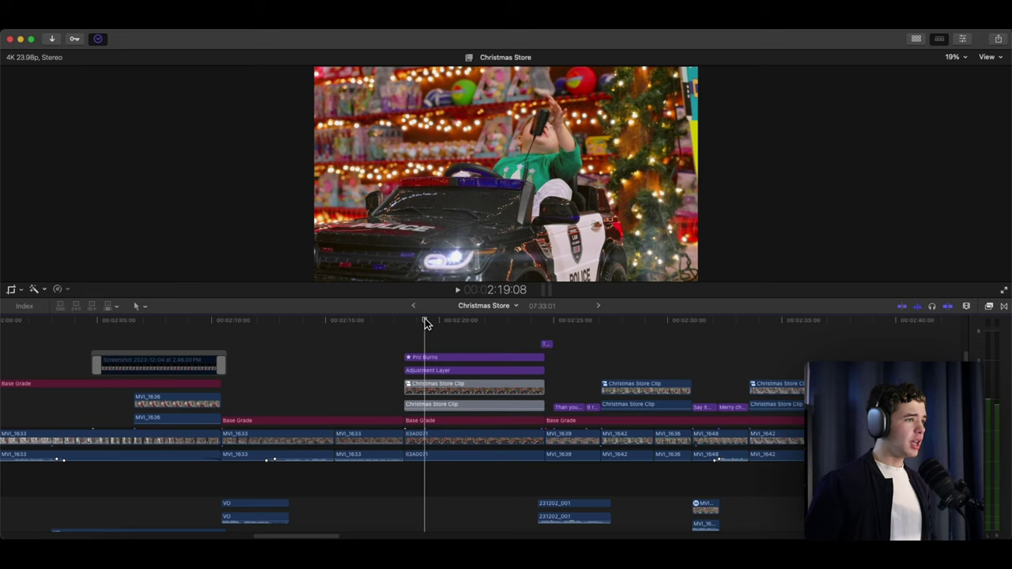
{"action": "left_click", "coordinate": [430, 391]}
{"action": "key", "text": "v"}
{"action": "key", "text": "v"}
{"action": "key", "text": "v"}
{"action": "key", "text": "v"}
{"action": "key", "text": "v"}
{"action": "key", "text": "v"}
{"action": "key", "text": "v"}
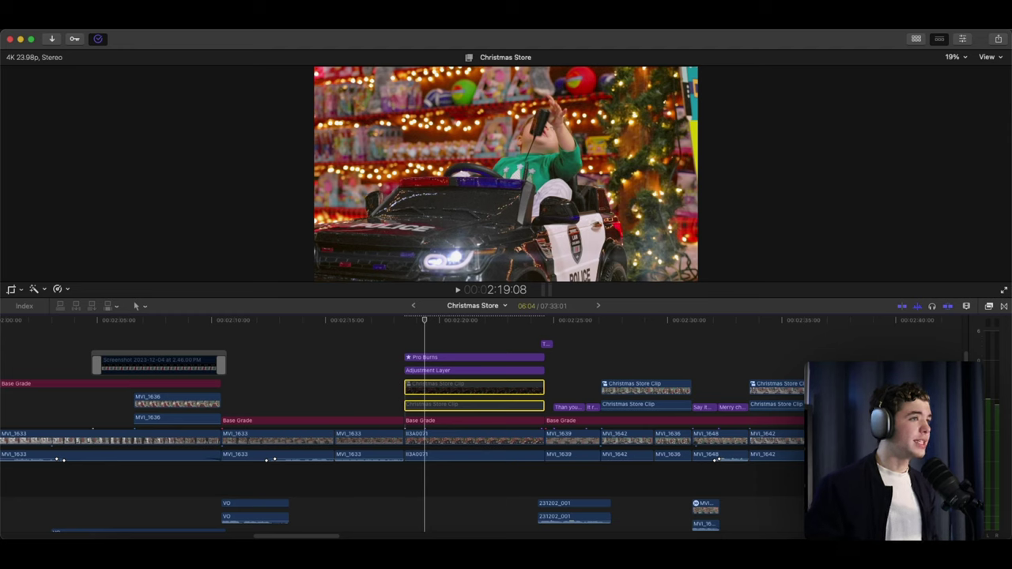
Re-enable the Christmas Store clips, compare them toggled on and off, and move to 2:22:03
{"action": "key", "text": "v"}
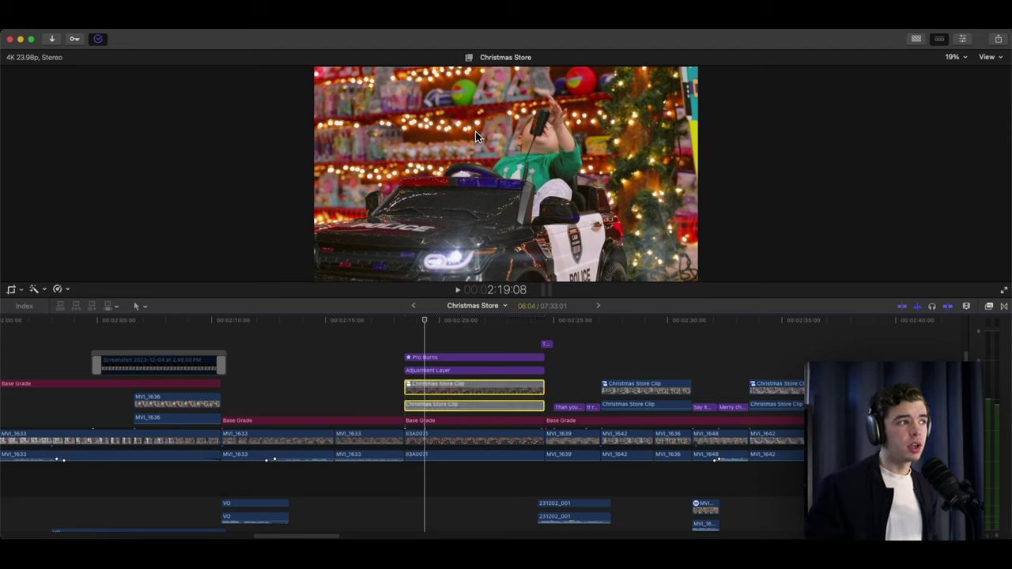
{"action": "key", "text": "v"}
{"action": "key", "text": "v"}
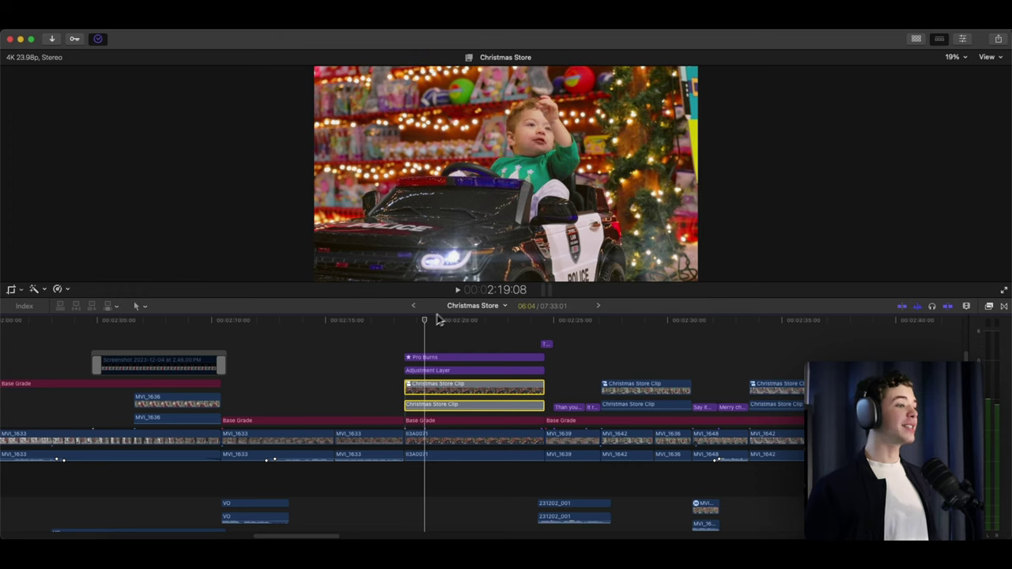
{"action": "left_click_drag", "start_coordinate": [424, 324], "coordinate": [487, 322]}
Disable the Christmas Store overlay clips and select the 83A0071 clip beneath them
{"action": "left_click", "coordinate": [515, 401]}
{"action": "key", "text": "v"}
{"action": "left_click", "coordinate": [475, 442]}
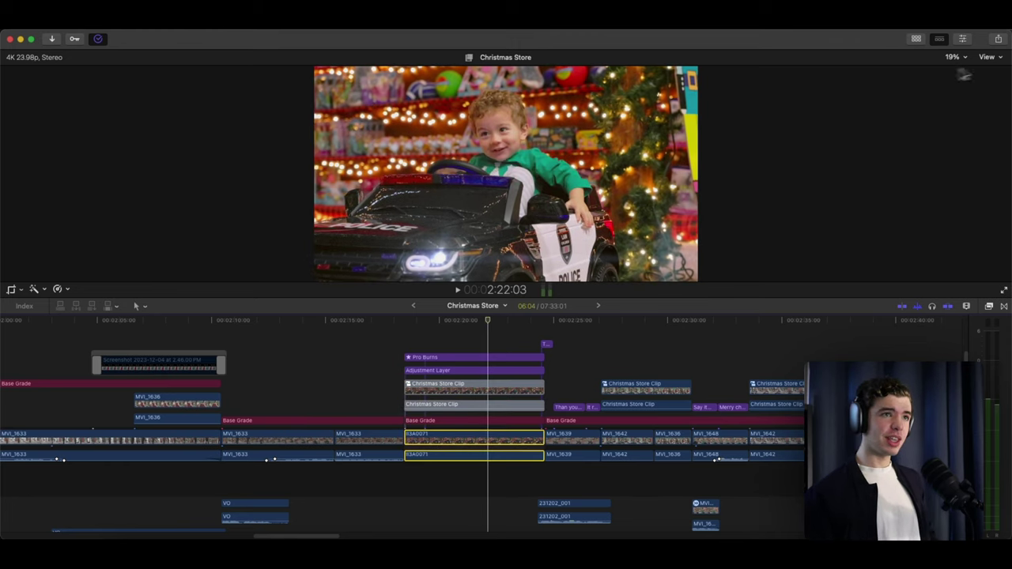
Select the Adjustment Layer clip and play the police-car shot from 2:18:11
{"action": "left_click", "coordinate": [915, 39]}
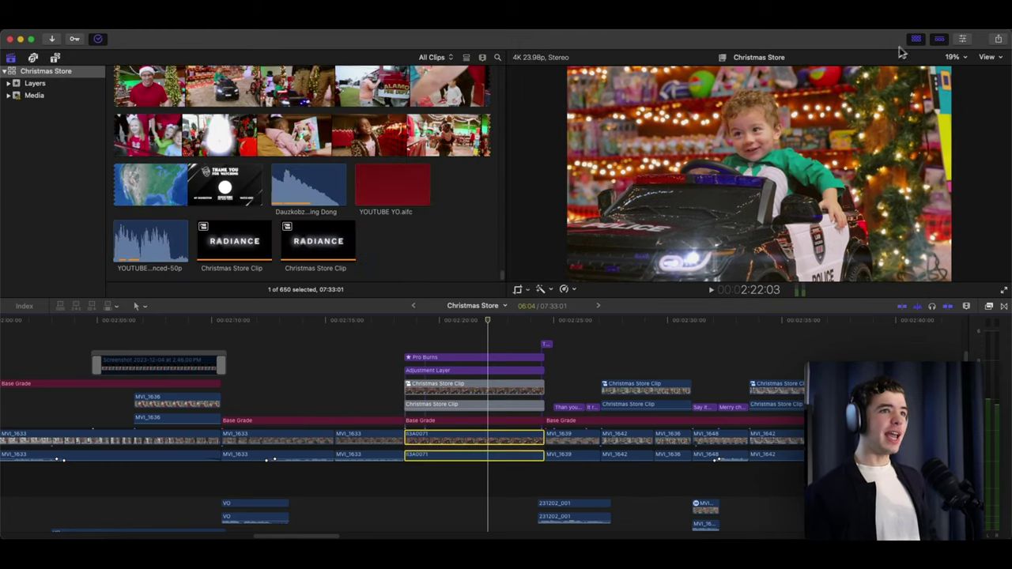
{"action": "left_click", "coordinate": [912, 40]}
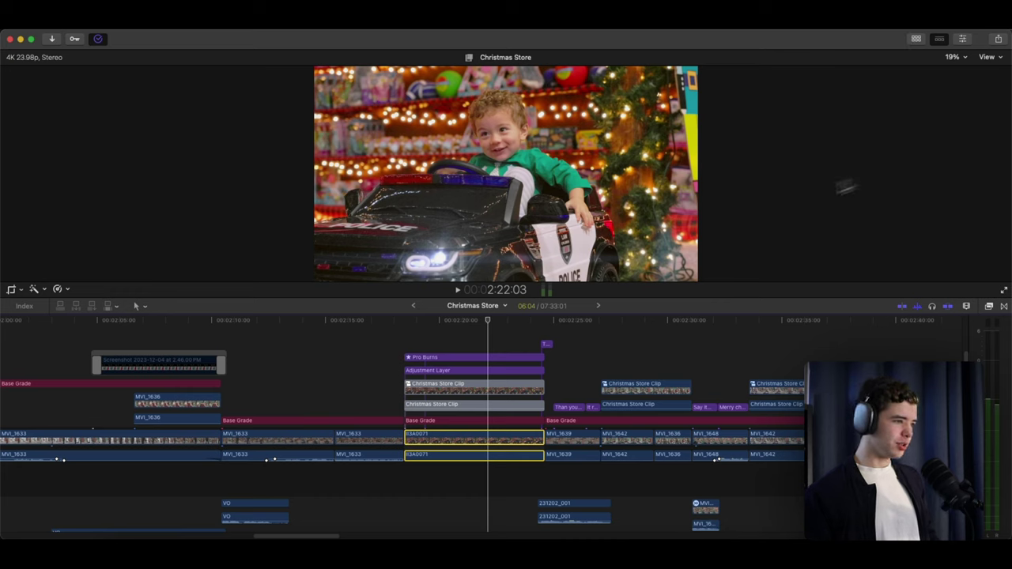
{"action": "left_click", "coordinate": [476, 371]}
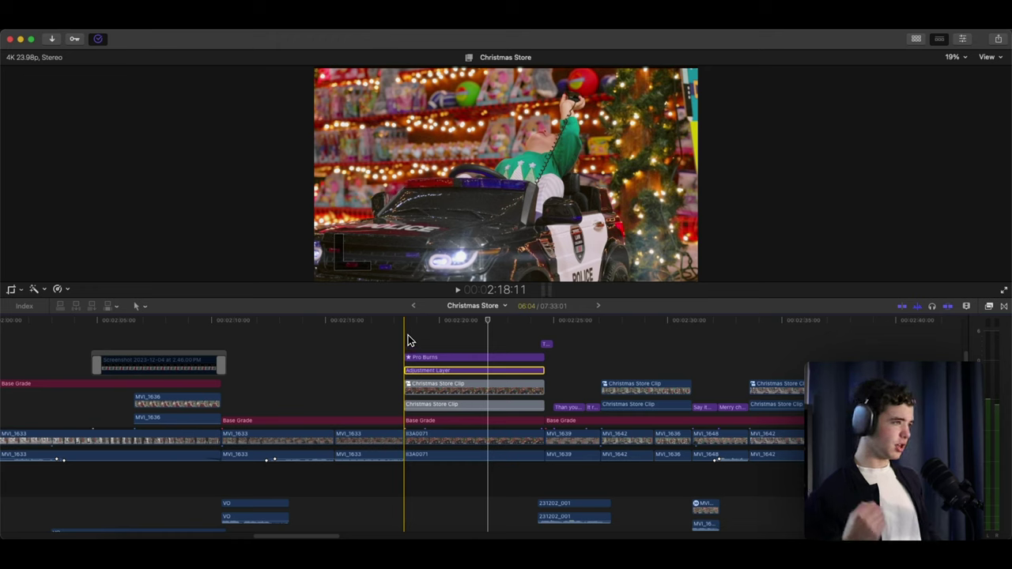
{"action": "key", "text": "space"}
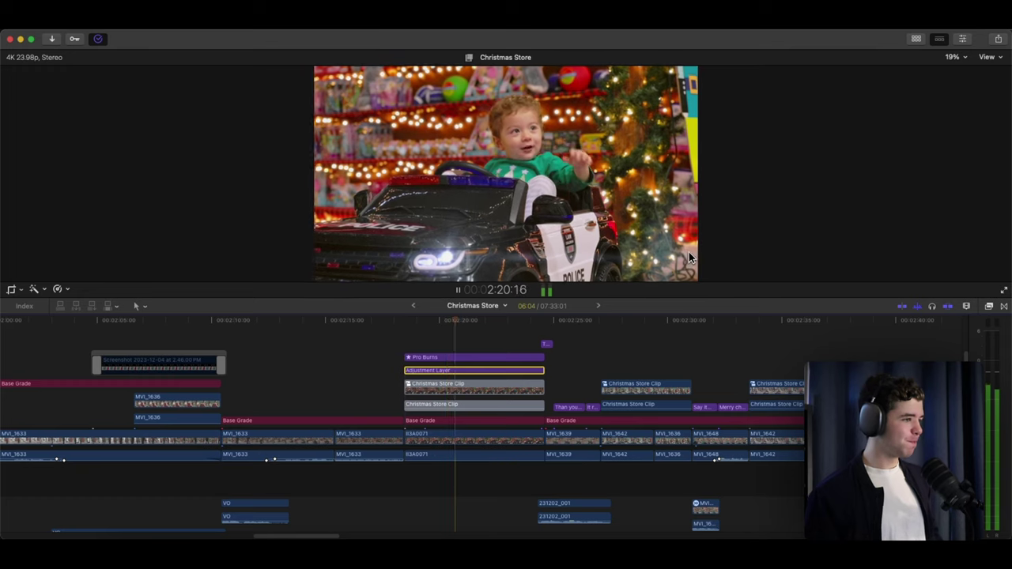
{"action": "key", "text": "space"}
Play from the fire-truck shot onward to 3:24:19, the woman cradling a sleeping baby
{"action": "scroll", "coordinate": [536, 355], "scroll_direction": "right", "scroll_amount": 10}
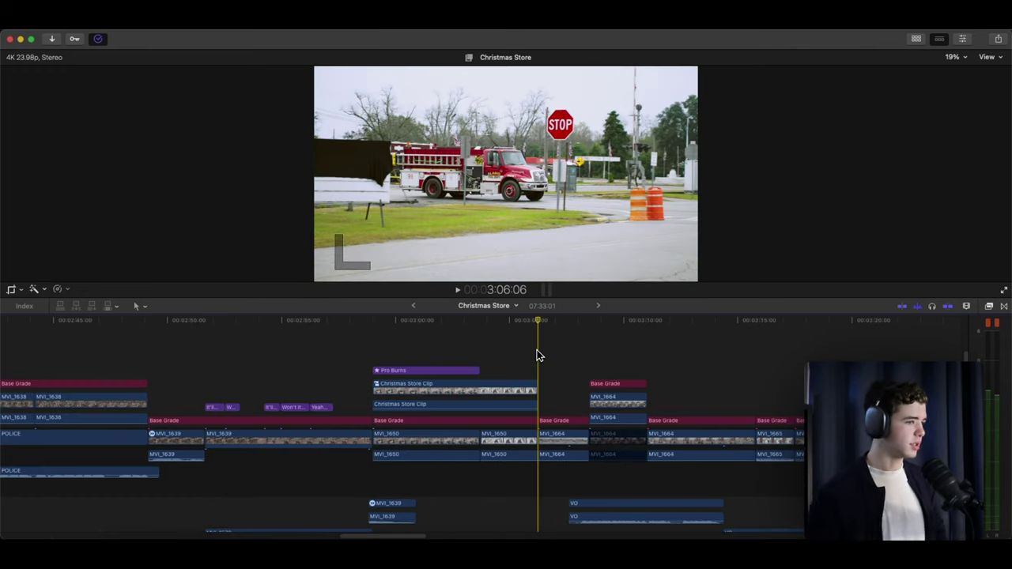
{"action": "key", "text": "space"}
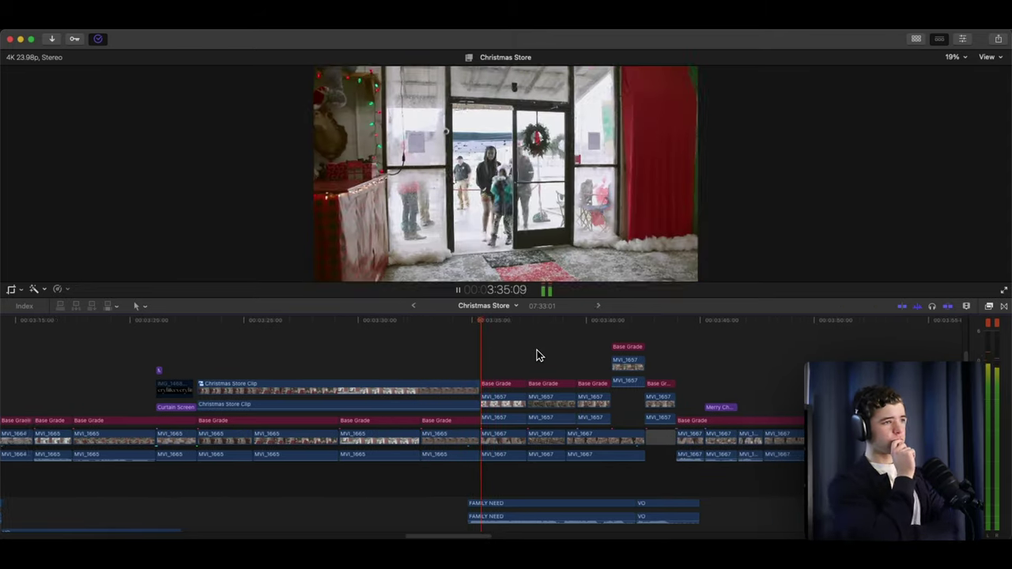
{"action": "key", "text": "space"}
Toggle the Christmas Store Clip over the baby-and-Santa shots off and on, leave it enabled, and play onward
{"action": "left_click", "coordinate": [223, 389]}
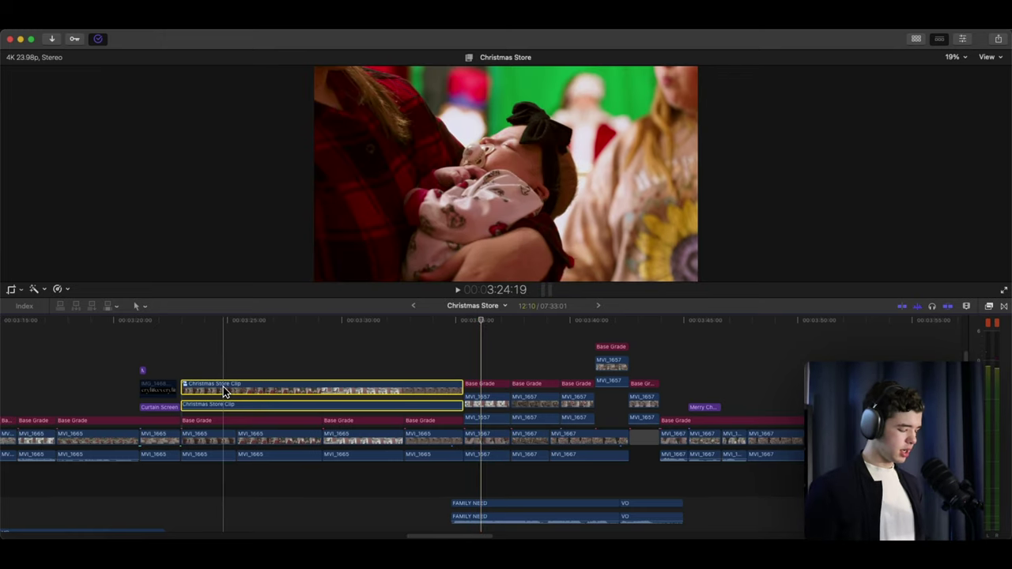
{"action": "key", "text": "v"}
{"action": "key", "text": "v"}
{"action": "key", "text": "v"}
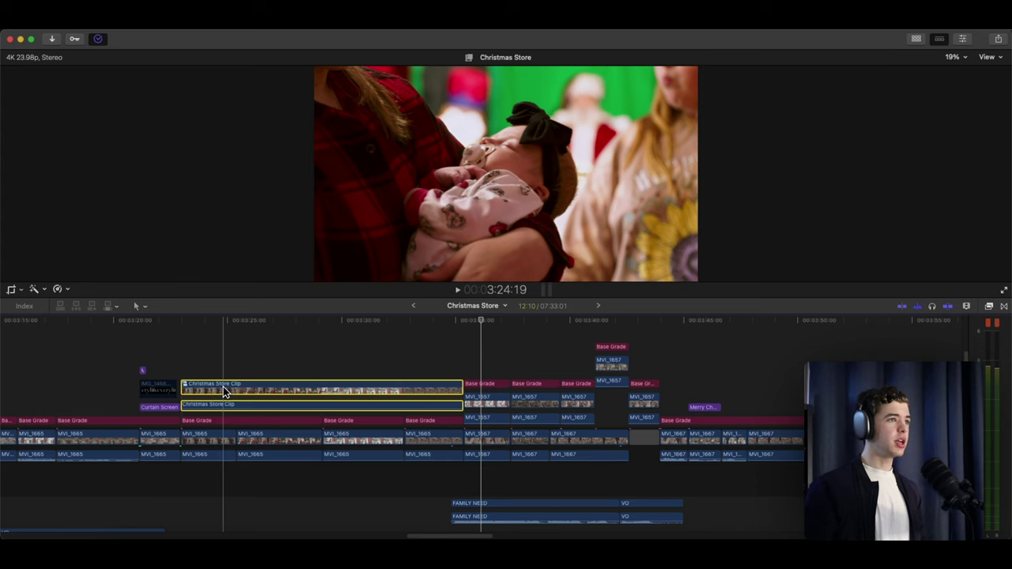
{"action": "key", "text": "v"}
{"action": "key", "text": "v"}
{"action": "key", "text": "v"}
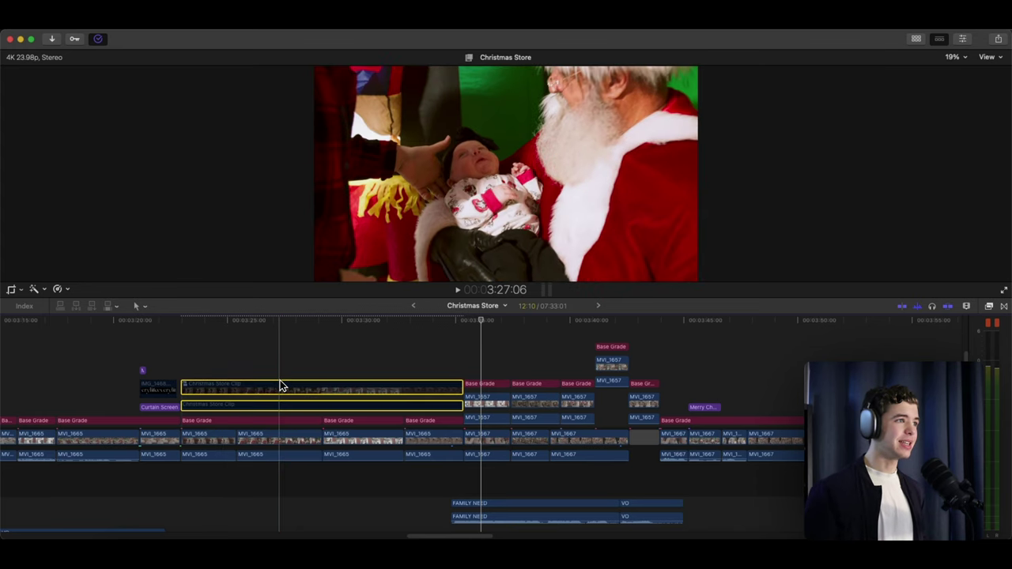
{"action": "key", "text": "v"}
{"action": "key", "text": "v"}
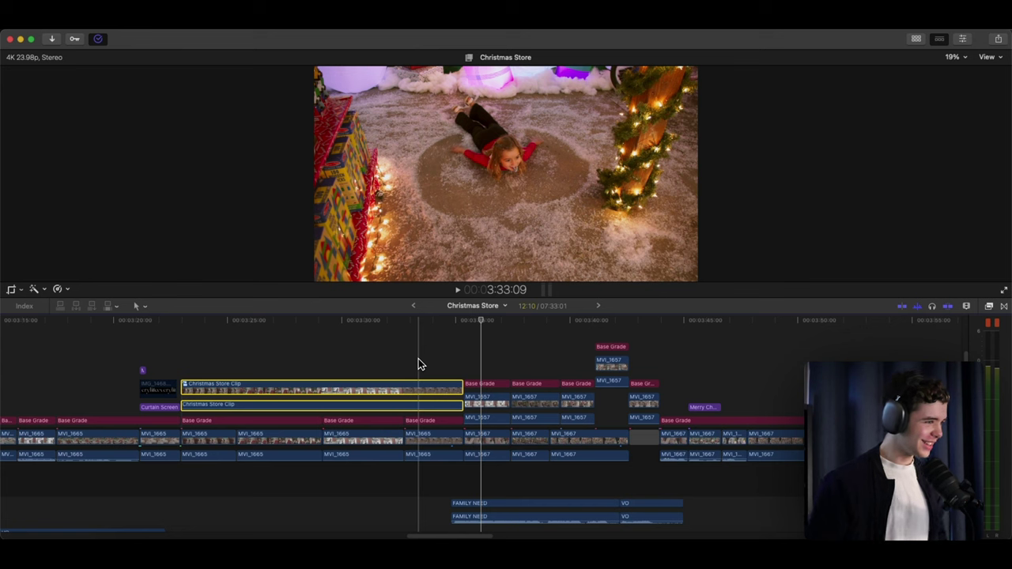
{"action": "key", "text": "space"}
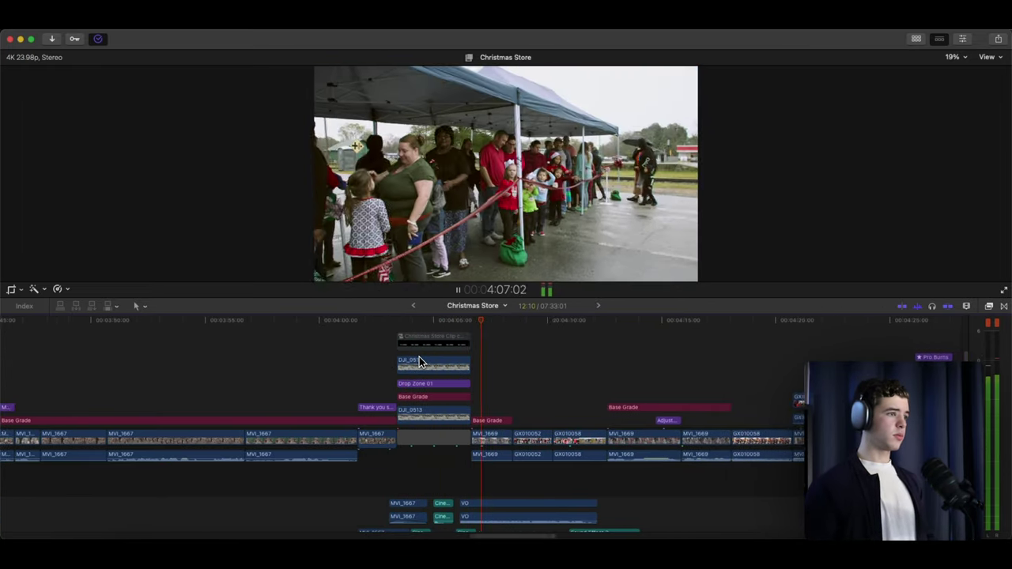
Zoom the timeline in around the 5:00 TILL OPEN countdown and park the playhead just before it
{"action": "scroll", "coordinate": [419, 361], "scroll_direction": "down", "scroll_amount": 5}
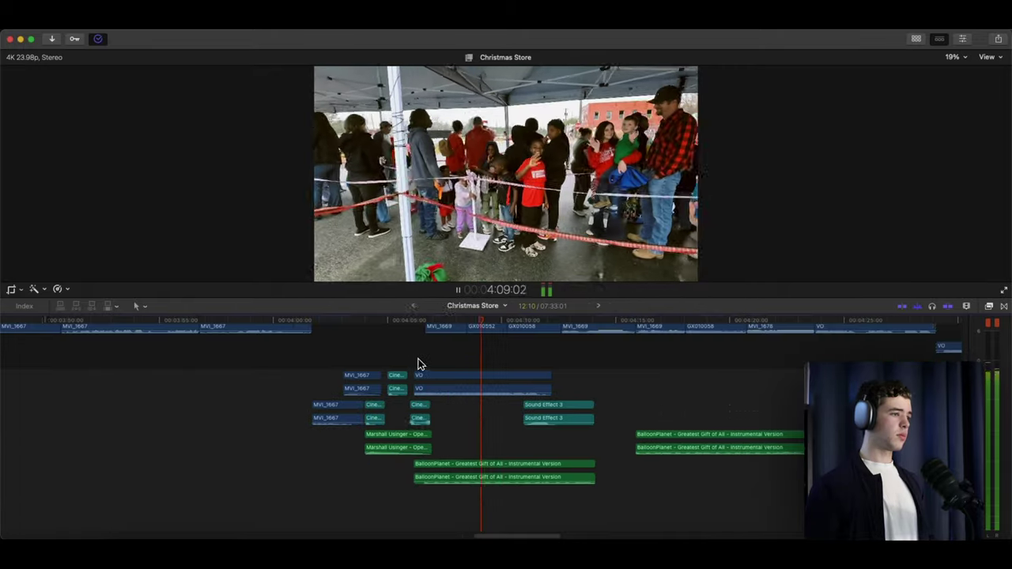
{"action": "left_click", "coordinate": [347, 362]}
{"action": "key", "text": "super+equal"}
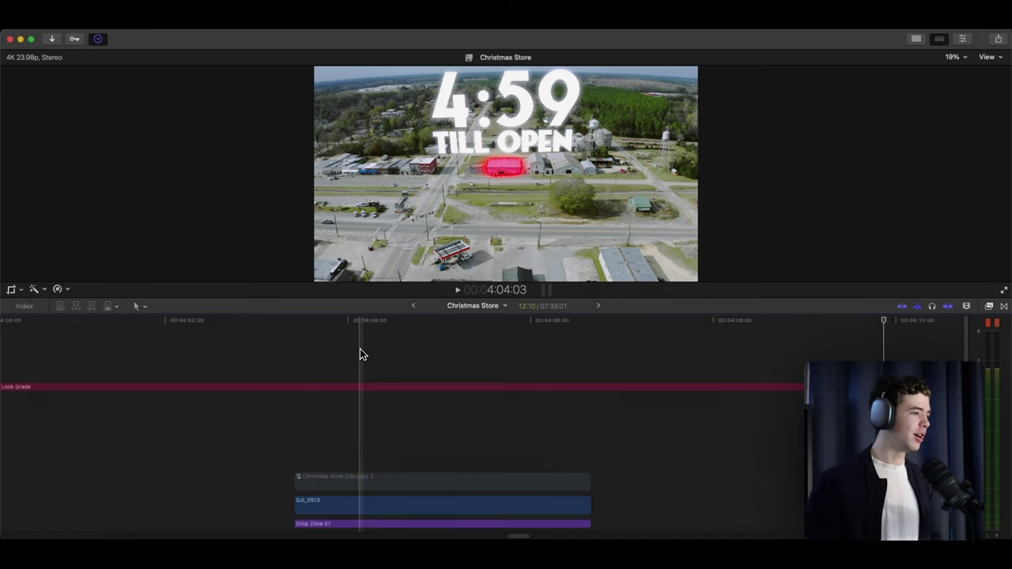
{"action": "scroll", "coordinate": [353, 391], "scroll_direction": "down", "scroll_amount": 1}
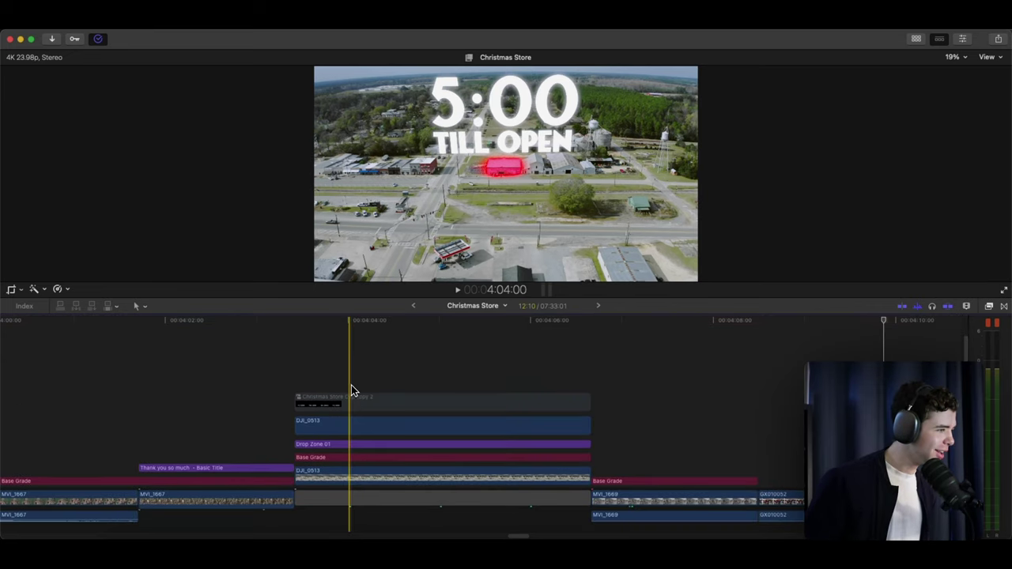
{"action": "left_click", "coordinate": [311, 363]}
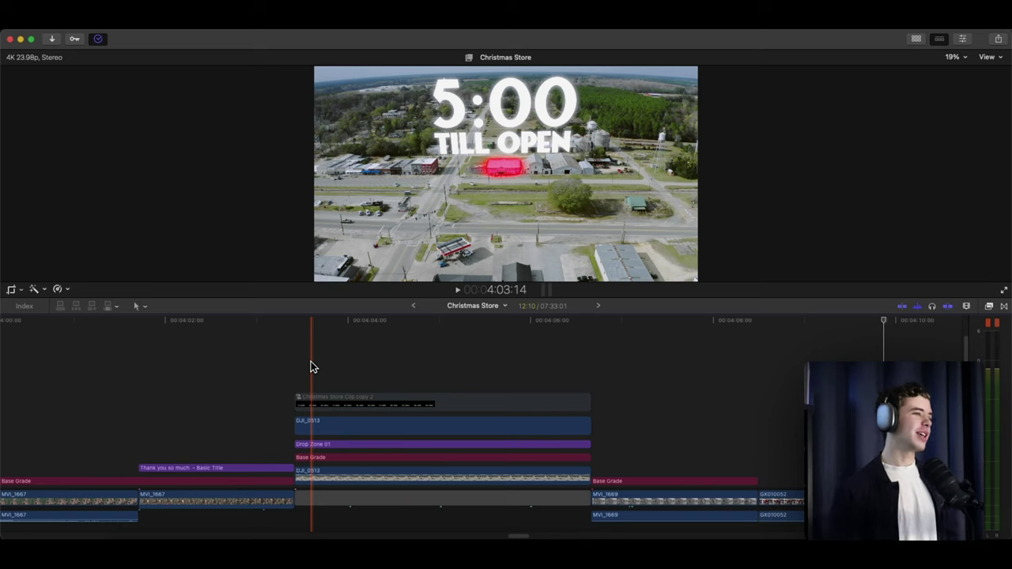
Play from the countdown opening through the rainy queue footage, stopping at 00:04:19:17
{"action": "key", "text": "space"}
{"action": "key", "text": "space"}
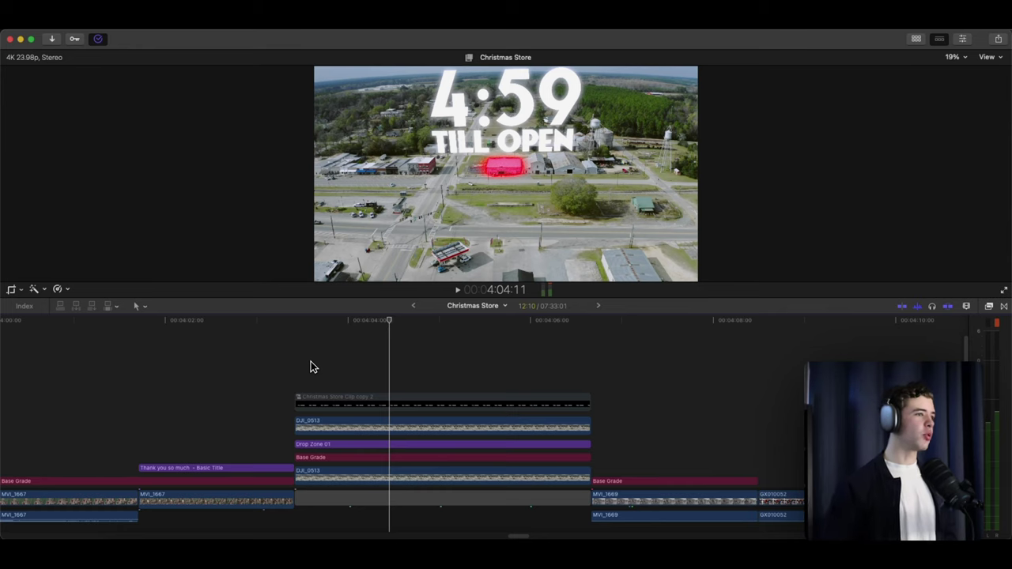
{"action": "key", "text": "space"}
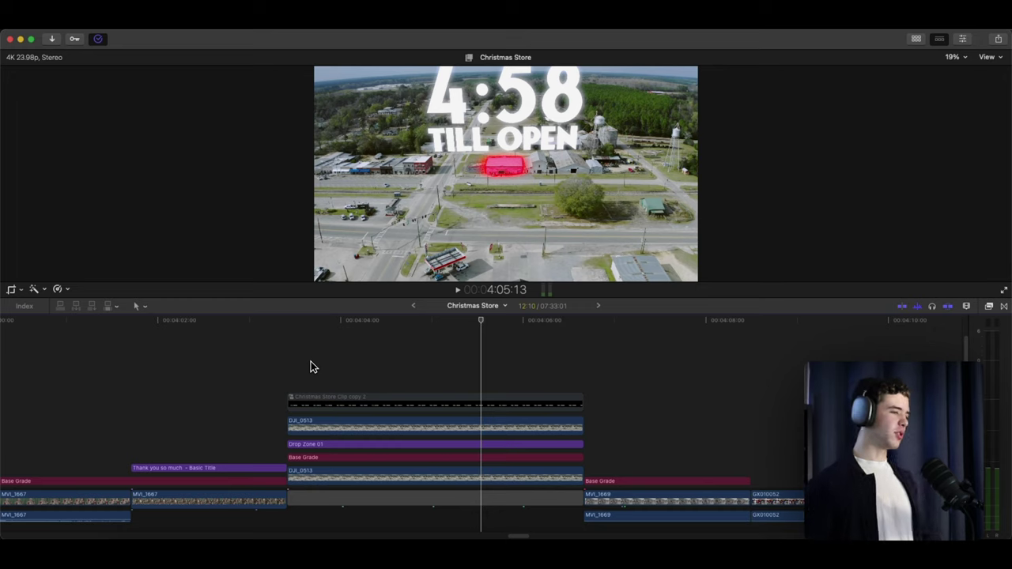
{"action": "scroll", "coordinate": [316, 356], "scroll_direction": "down", "scroll_amount": 5}
{"action": "key", "text": "space"}
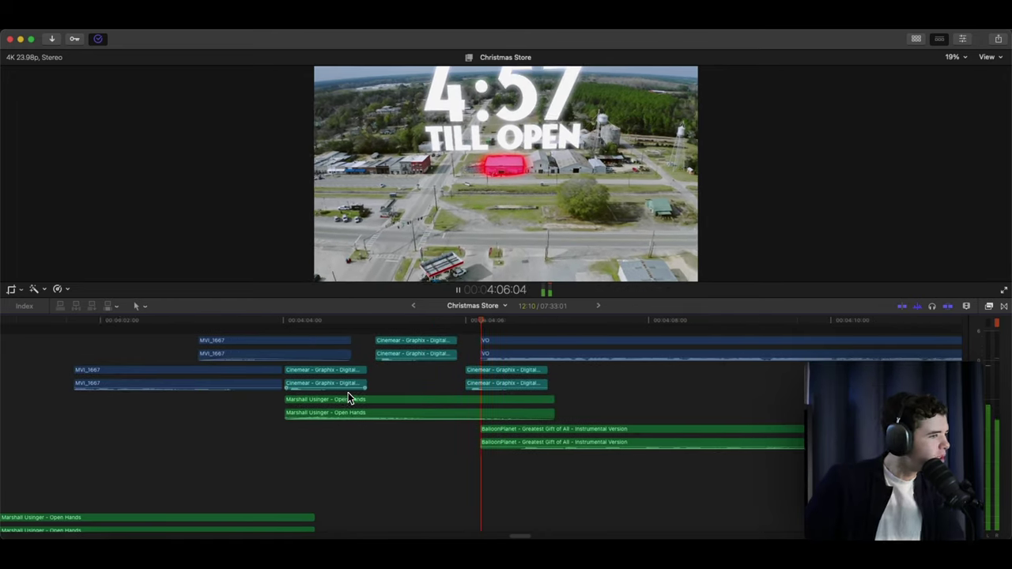
{"action": "scroll", "coordinate": [367, 373], "scroll_direction": "up", "scroll_amount": 3}
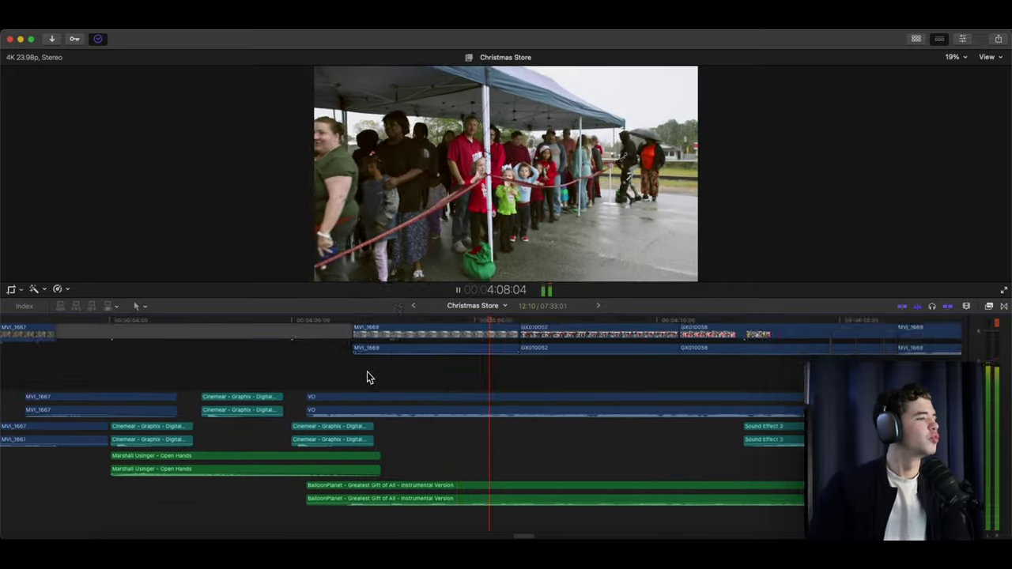
{"action": "scroll", "coordinate": [366, 379], "scroll_direction": "up", "scroll_amount": 3}
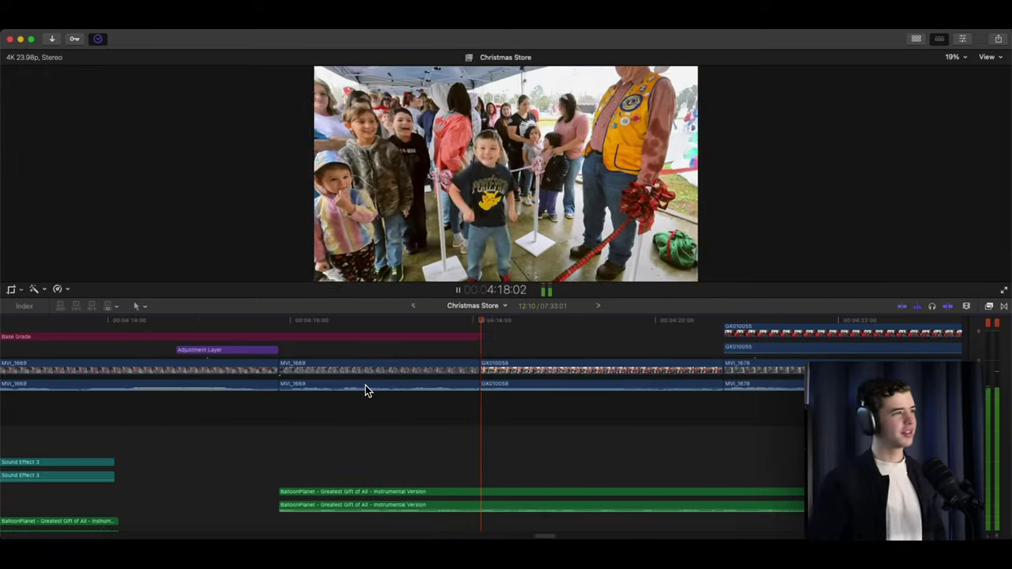
{"action": "key", "text": "space"}
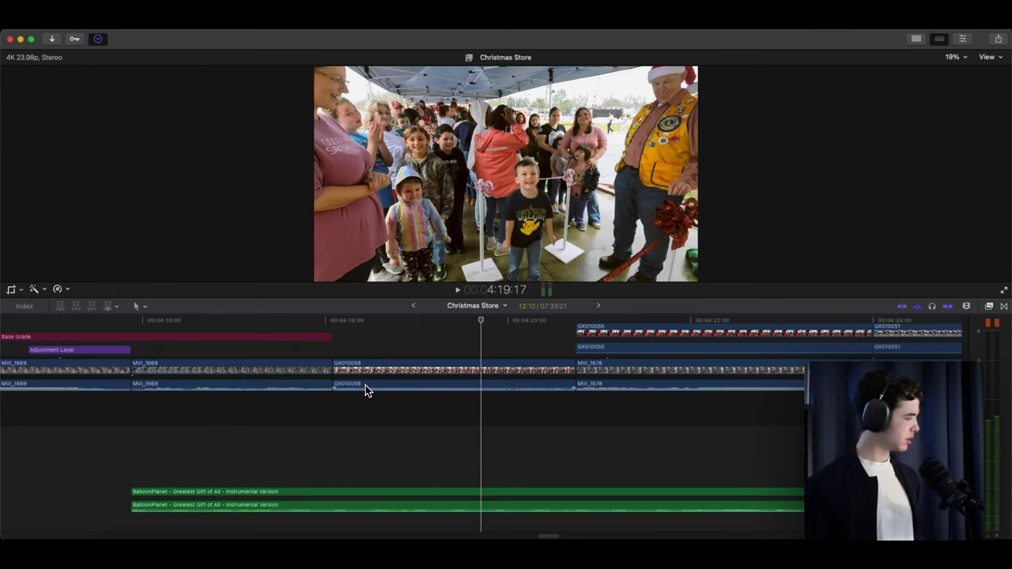
Play on to the 'HOW DID' title over the tent crowd, pause, then resume from there
{"action": "key", "text": "space"}
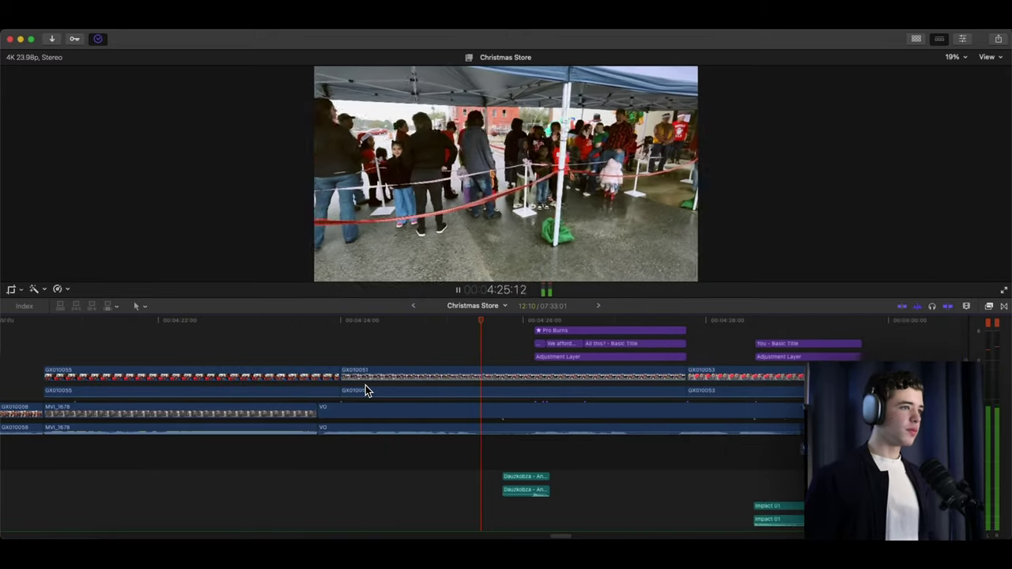
{"action": "key", "text": "space"}
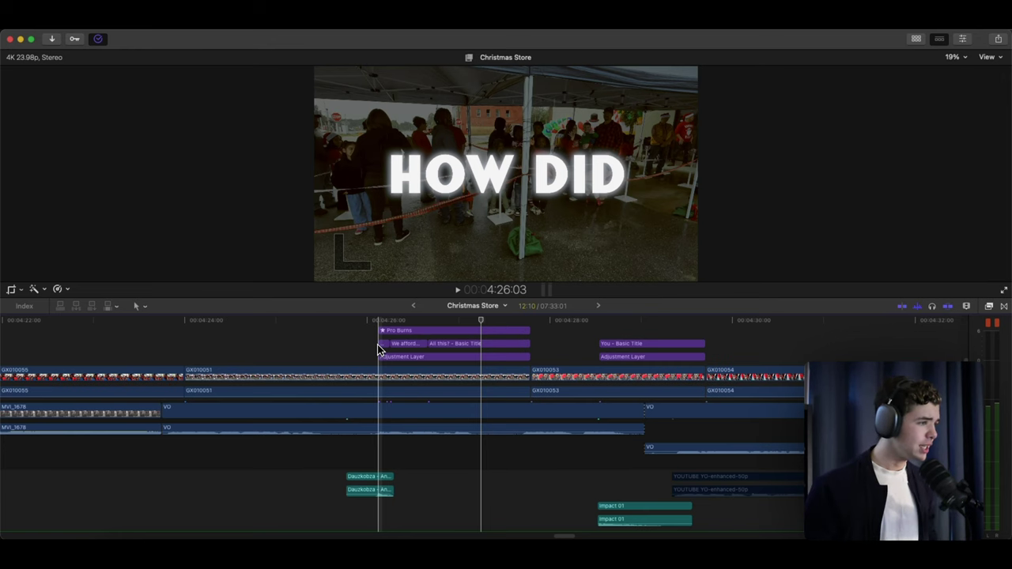
{"action": "key", "text": "space"}
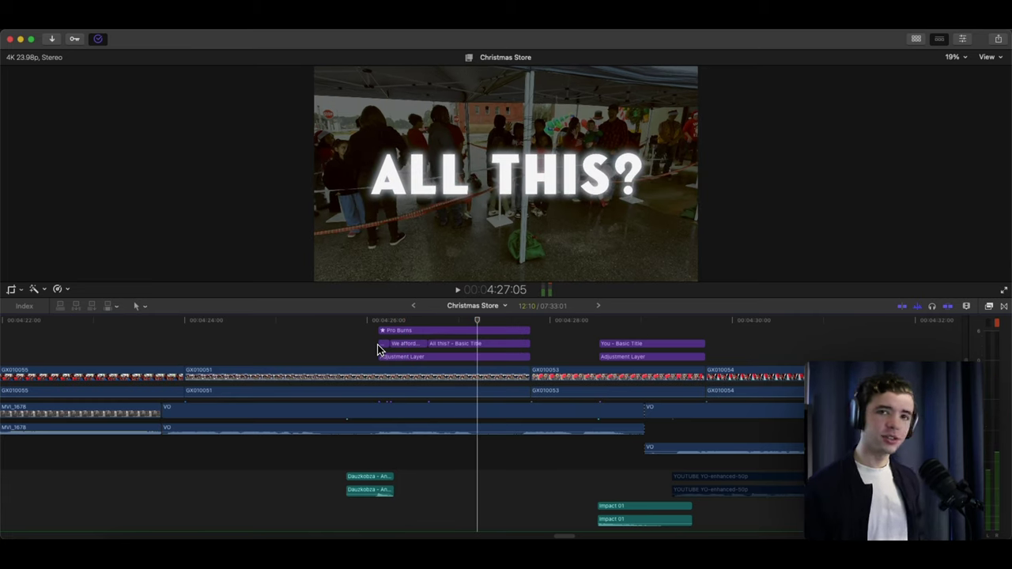
Replay the 'HOW DID' title sequence zoomed in to hear its glitch sound, then zoom back out
{"action": "left_click", "coordinate": [378, 349]}
{"action": "key", "text": "super+equal"}
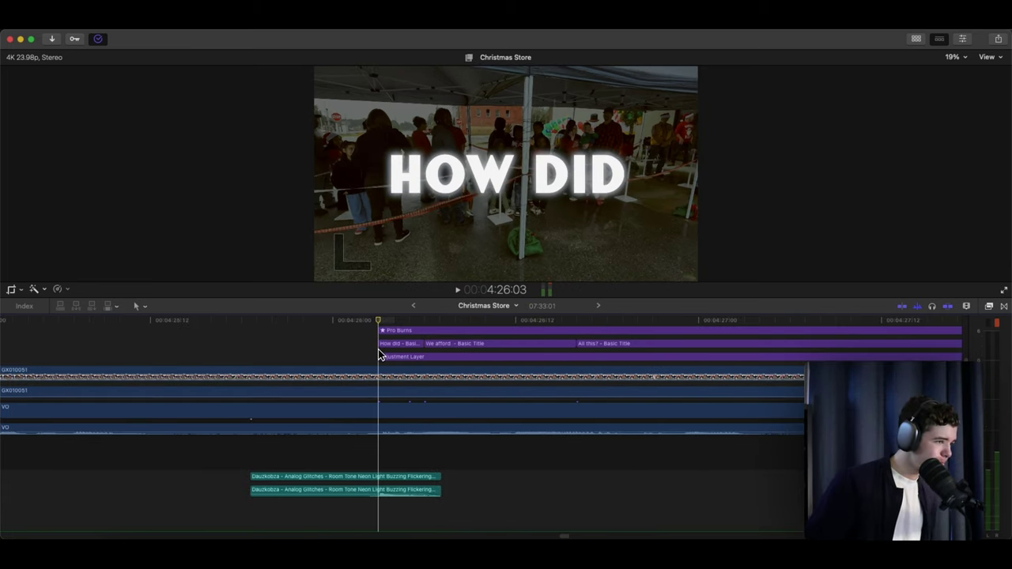
{"action": "key", "text": "space"}
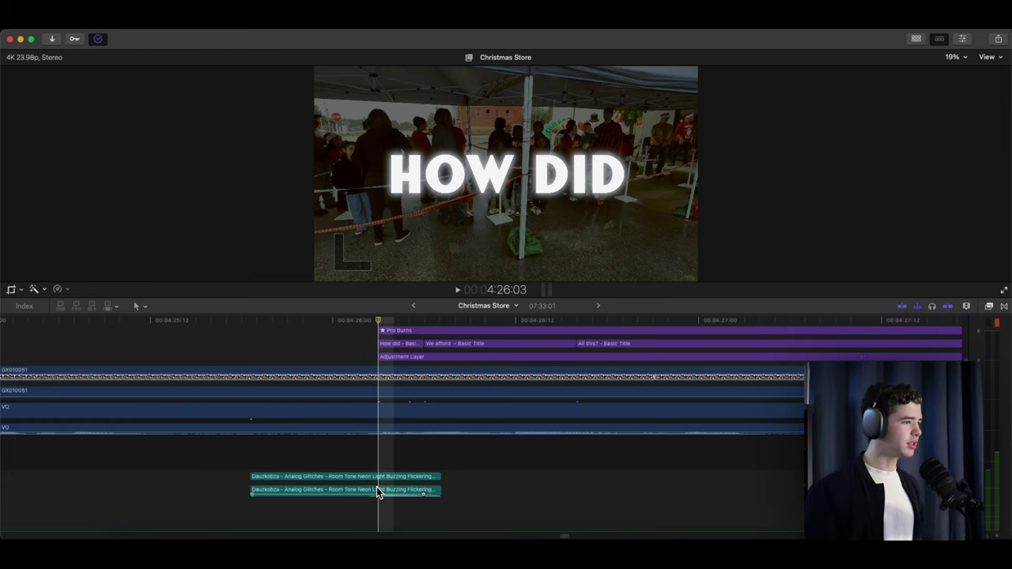
{"action": "key", "text": "super+minus"}
{"action": "key", "text": "space"}
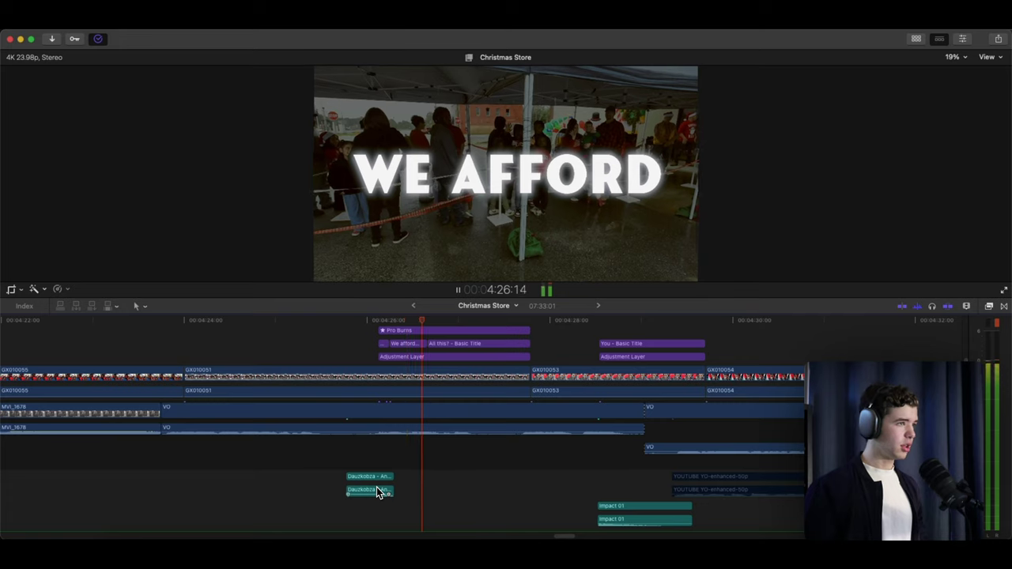
{"action": "scroll", "coordinate": [378, 492], "scroll_direction": "right", "scroll_amount": 3}
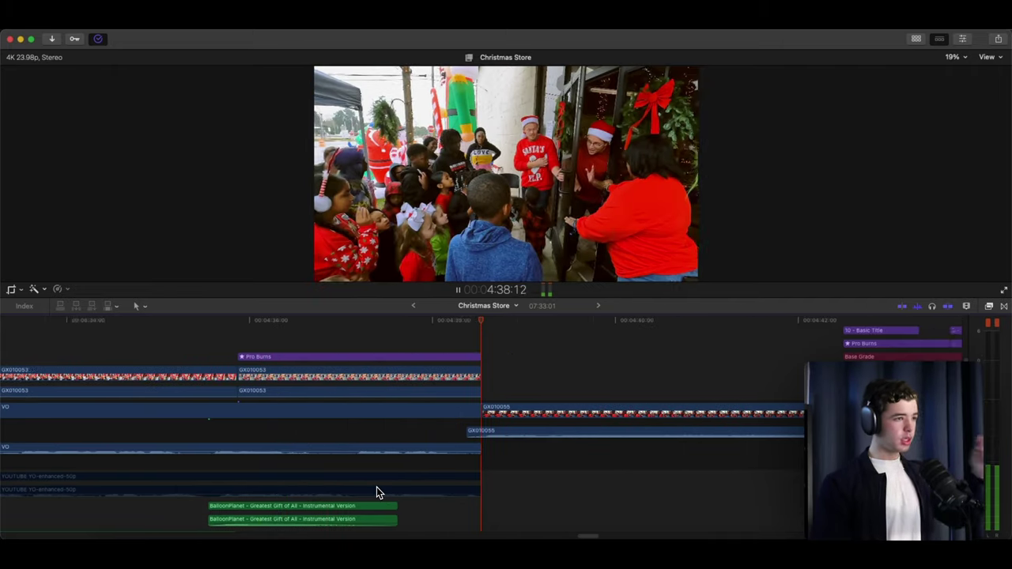
Zoom the timeline out and play the ticket shot
{"action": "key", "text": "space"}
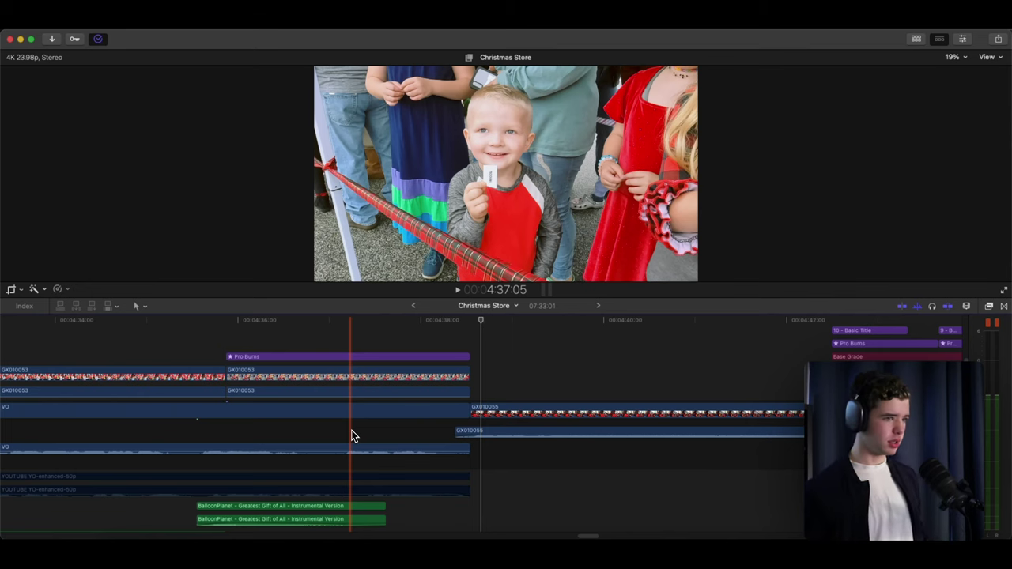
{"action": "key", "text": "super+minus"}
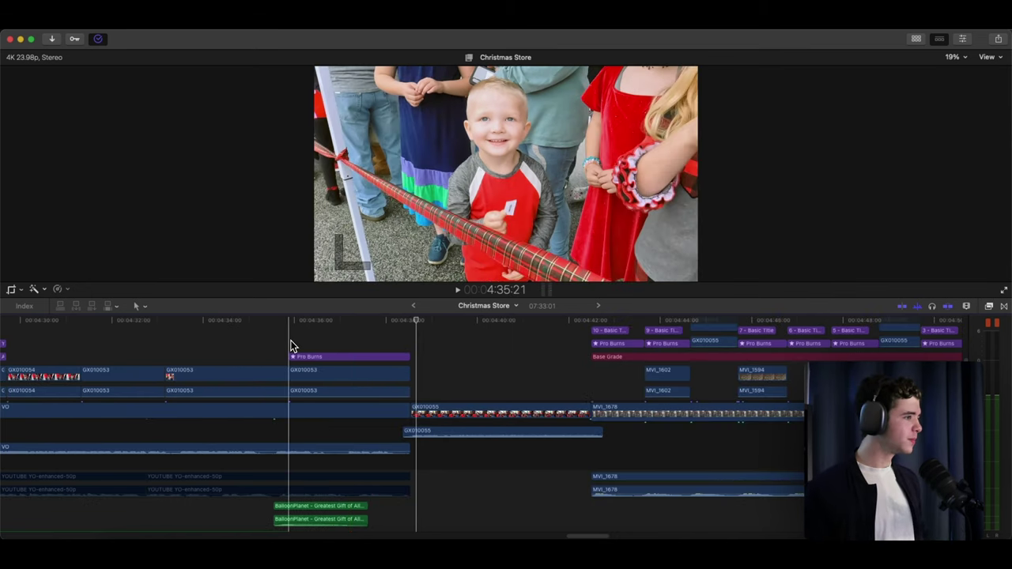
{"action": "key", "text": "space"}
{"action": "scroll", "coordinate": [292, 345], "scroll_direction": "down", "scroll_amount": 5}
{"action": "key", "text": "space"}
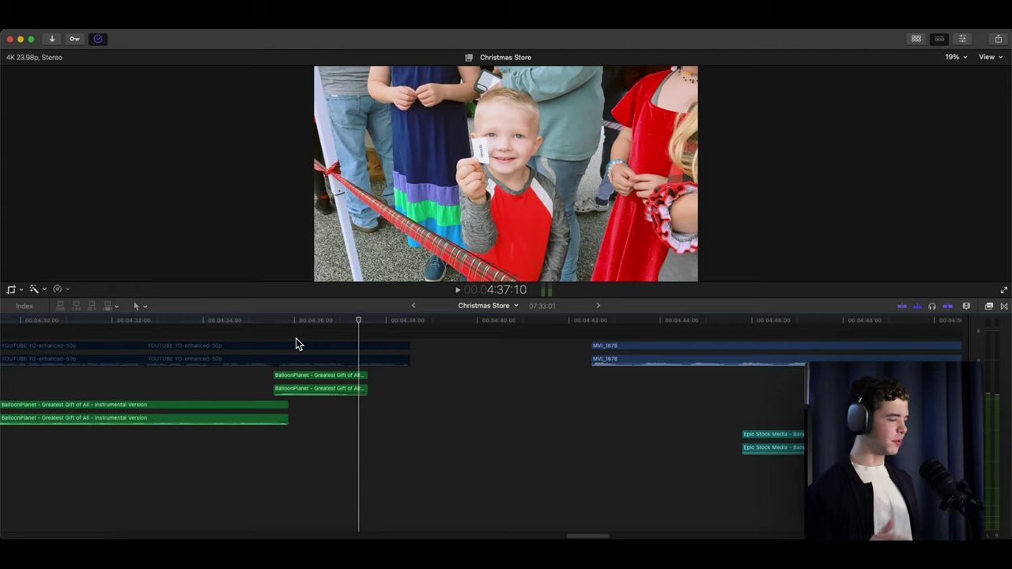
Play through the store doors opening, then jump the playhead back to the countdown's 10 title
{"action": "key", "text": "space"}
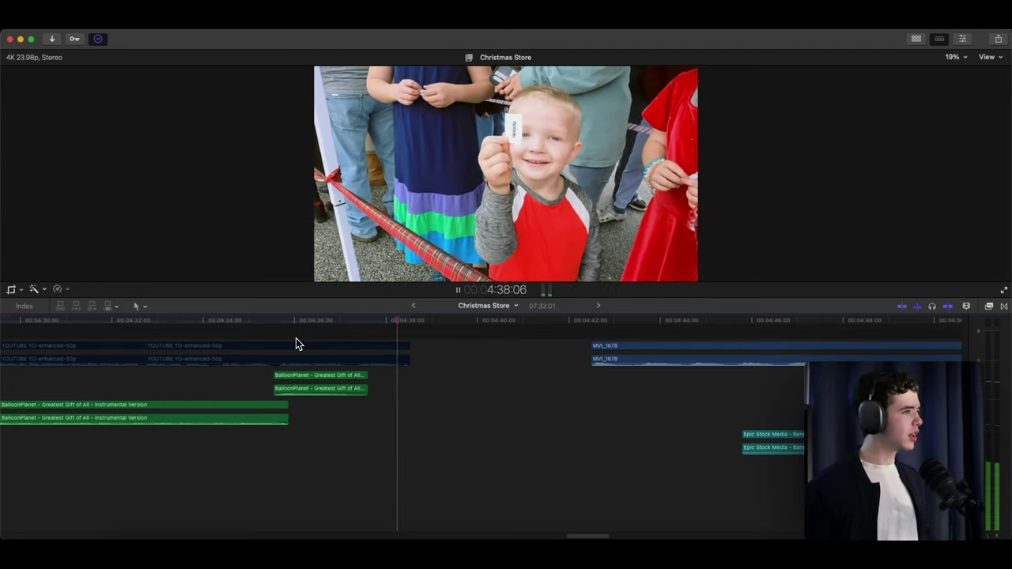
{"action": "scroll", "coordinate": [229, 363], "scroll_direction": "up", "scroll_amount": 5}
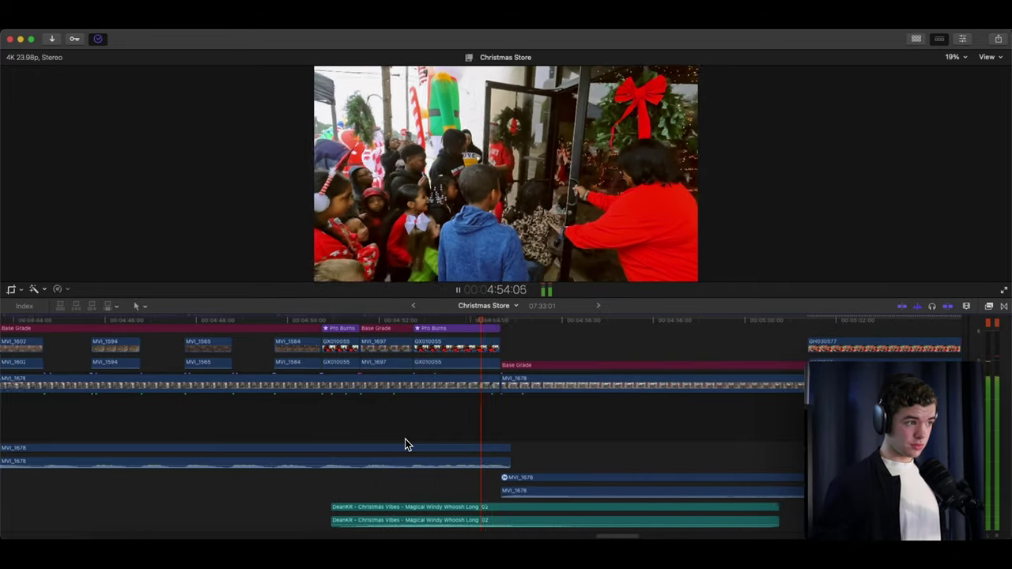
{"action": "key", "text": "space"}
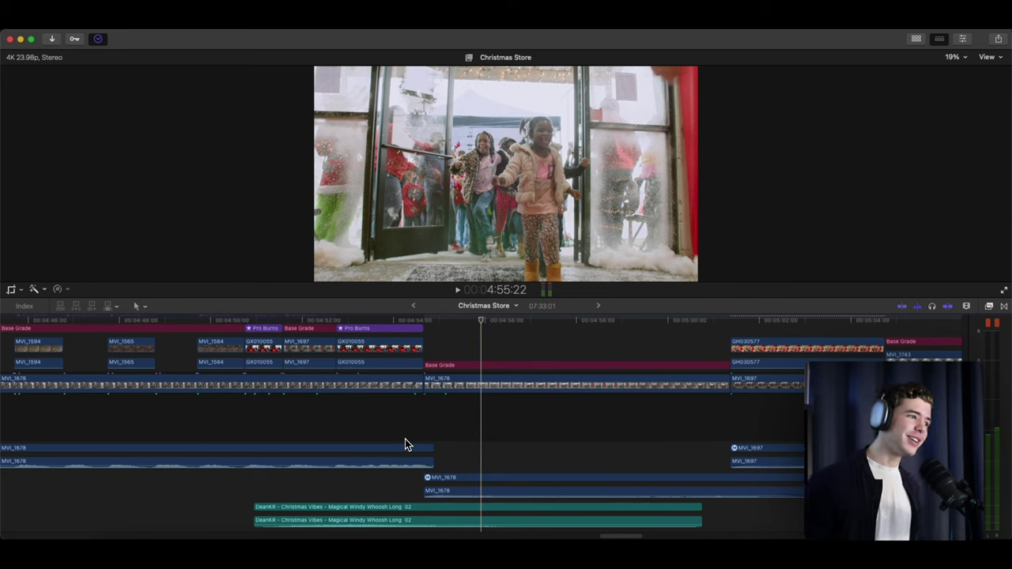
{"action": "key", "text": "Up"}
{"action": "key", "text": "Up"}
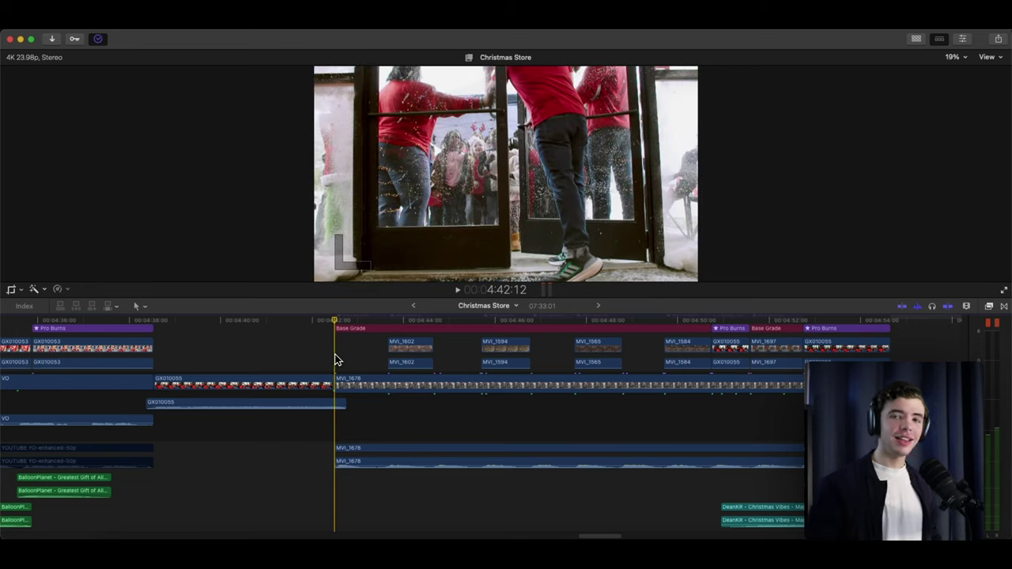
{"action": "scroll", "coordinate": [339, 380], "scroll_direction": "up", "scroll_amount": 4}
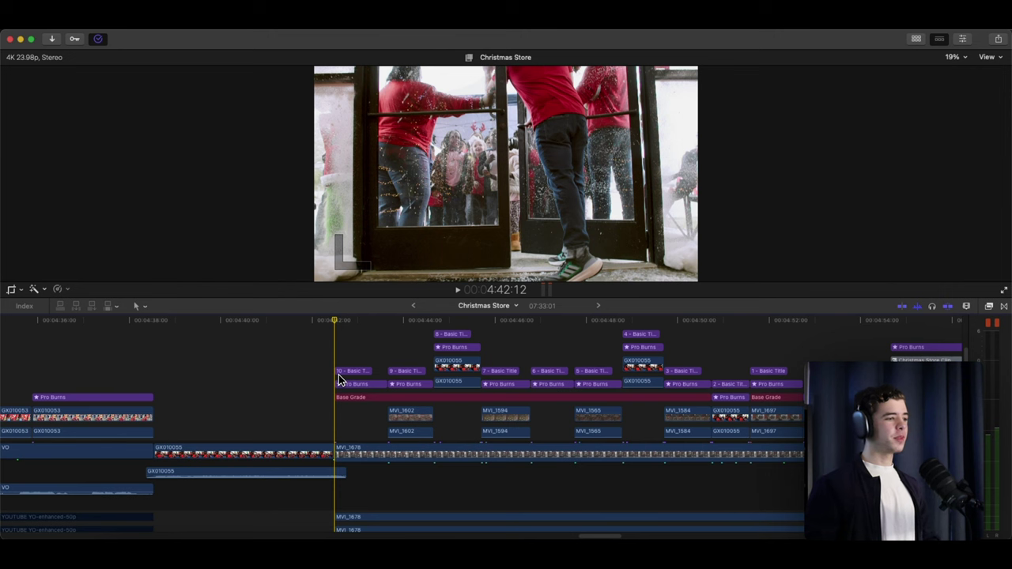
Play the 10-to-1 countdown titles, restarting from 10 and stopping near the end
{"action": "key", "text": "space"}
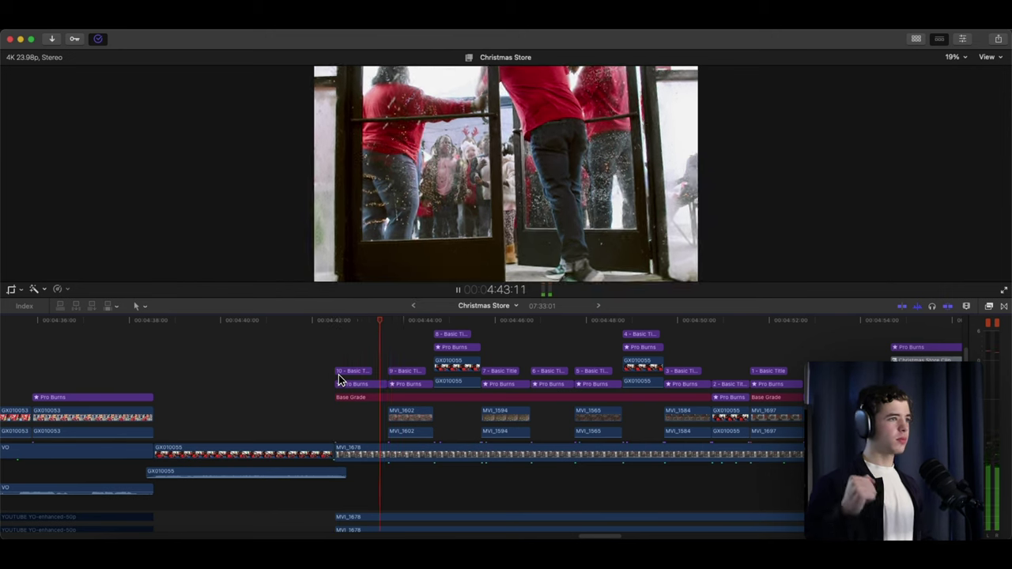
{"action": "key", "text": "space"}
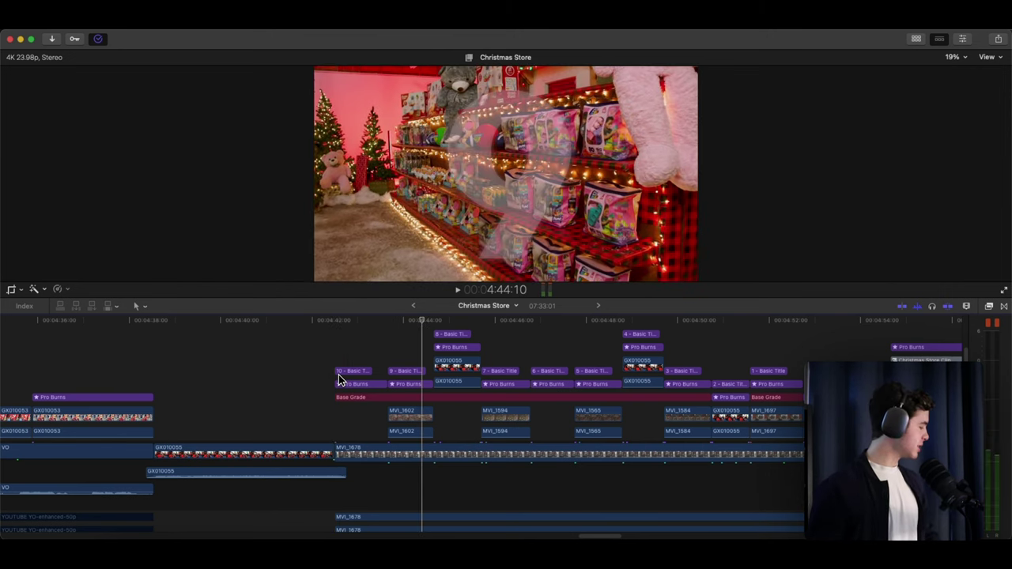
{"action": "left_click", "coordinate": [337, 324]}
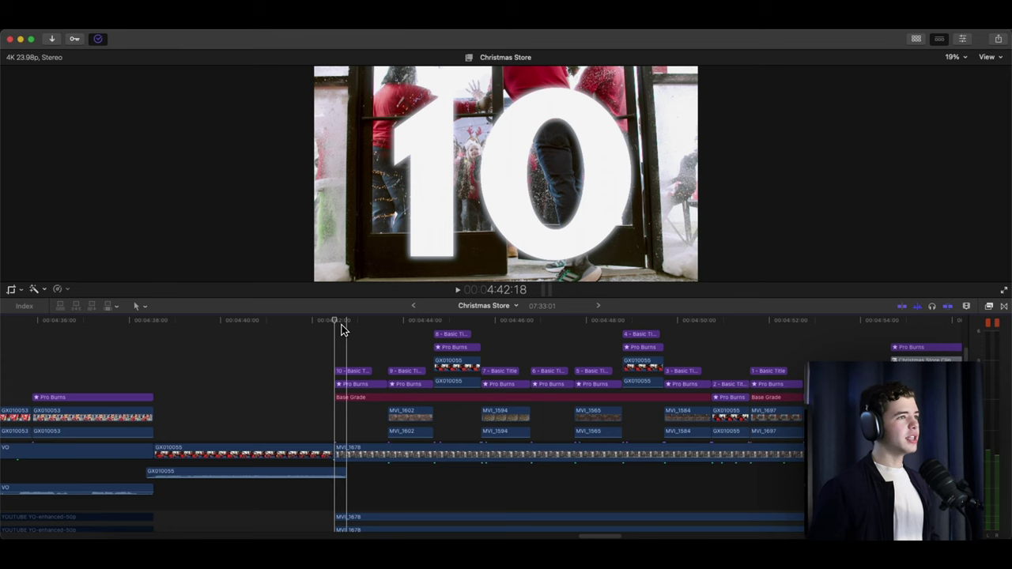
{"action": "key", "text": "space"}
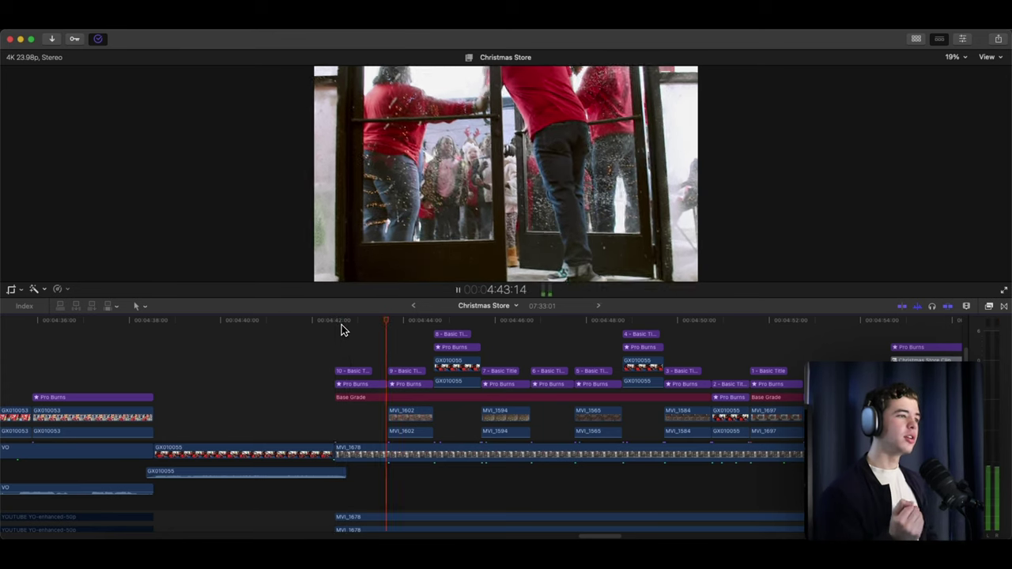
{"action": "key", "text": "space"}
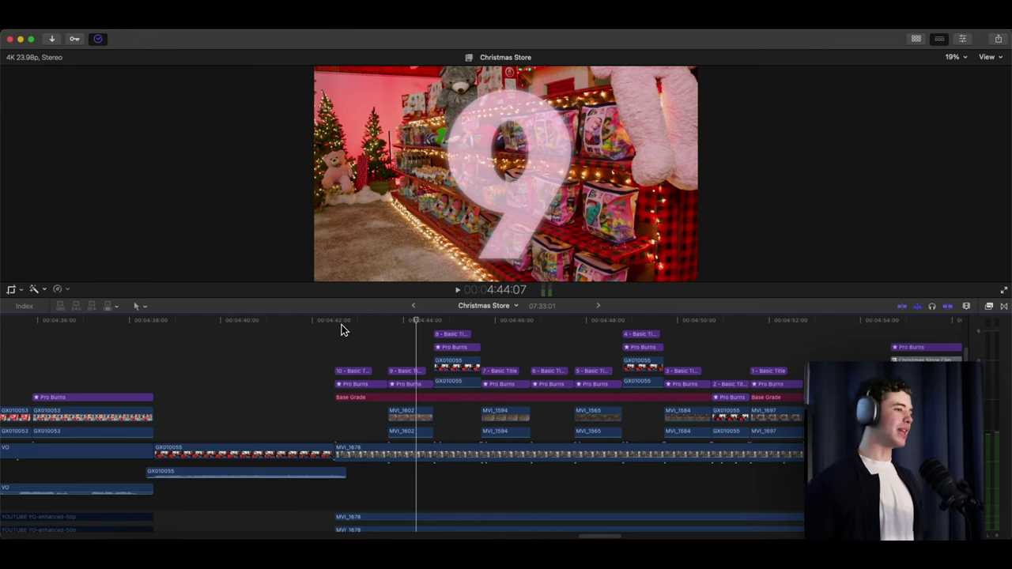
{"action": "key", "text": "space"}
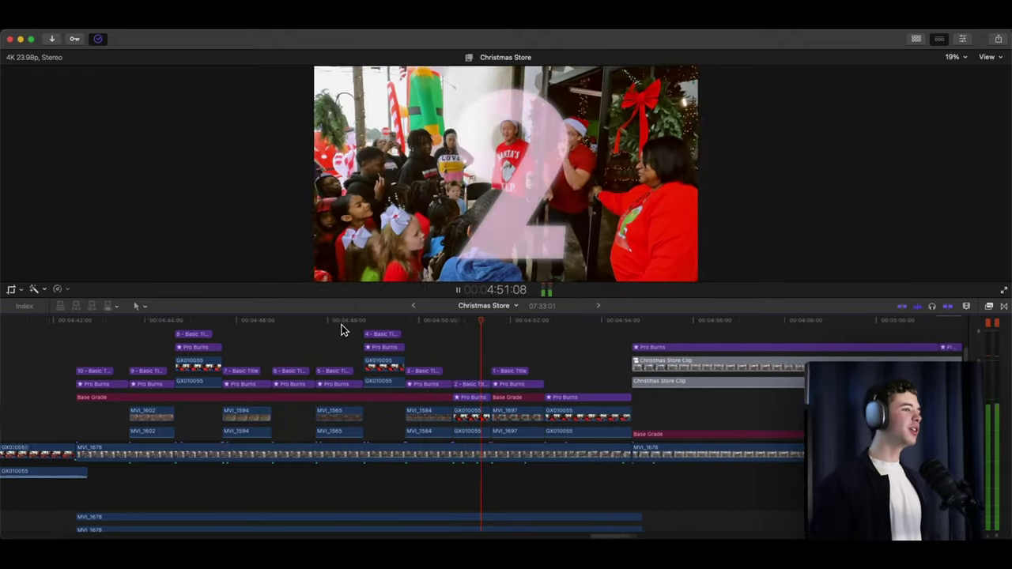
{"action": "key", "text": "space"}
Move the playhead to 00:04:52:18 and play the kids rushing through the opened doors
{"action": "left_click", "coordinate": [452, 363]}
{"action": "scroll", "coordinate": [450, 363], "scroll_direction": "down", "scroll_amount": 2}
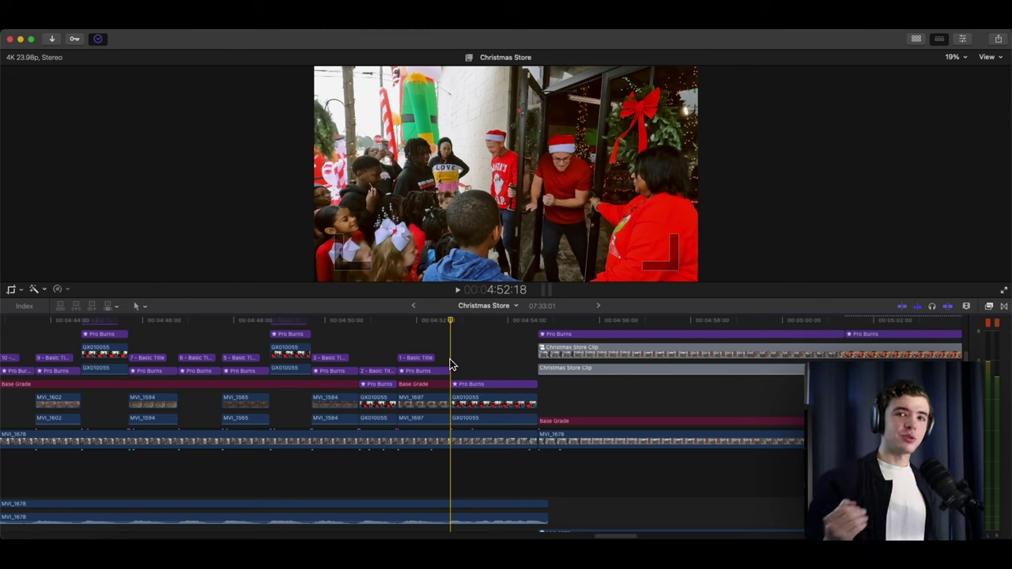
{"action": "key", "text": "space"}
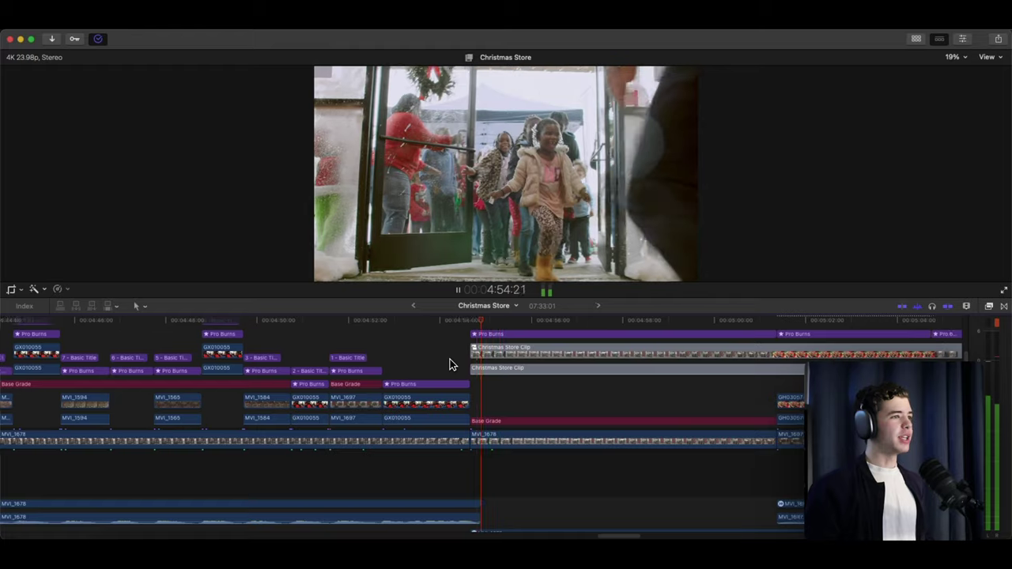
{"action": "key", "text": "space"}
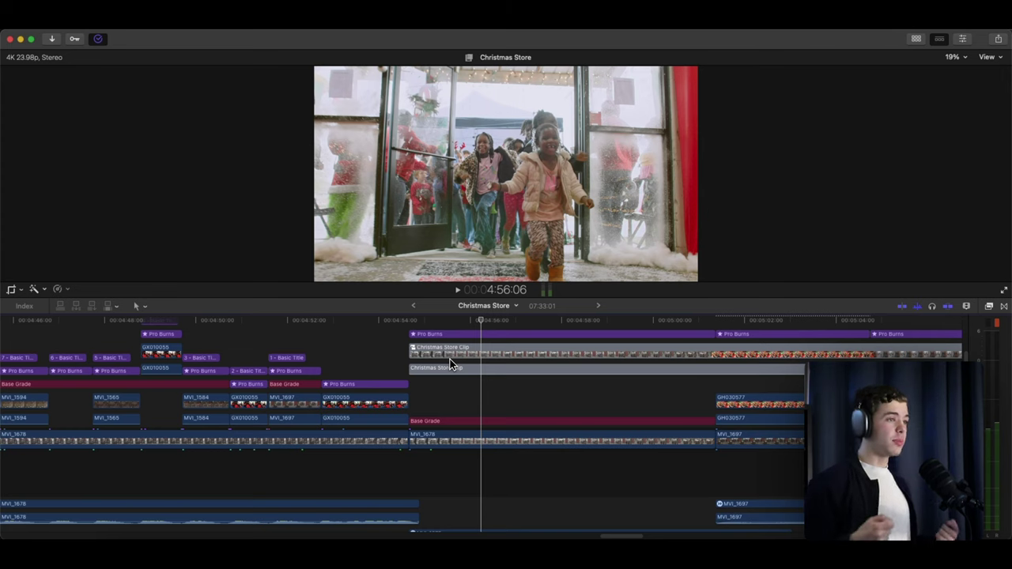
{"action": "scroll", "coordinate": [450, 359], "scroll_direction": "down", "scroll_amount": 3}
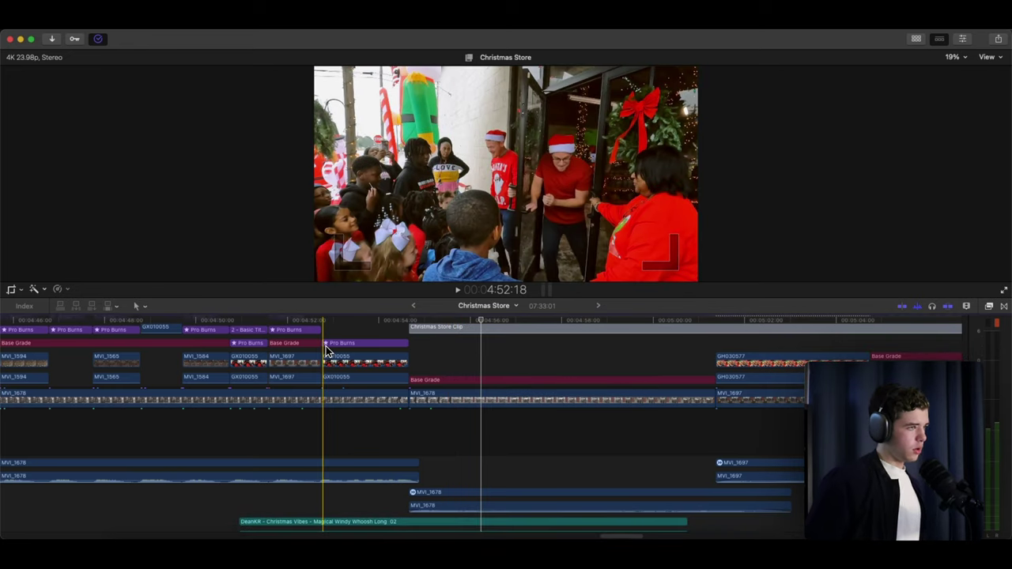
{"action": "scroll", "coordinate": [321, 353], "scroll_direction": "down", "scroll_amount": 6}
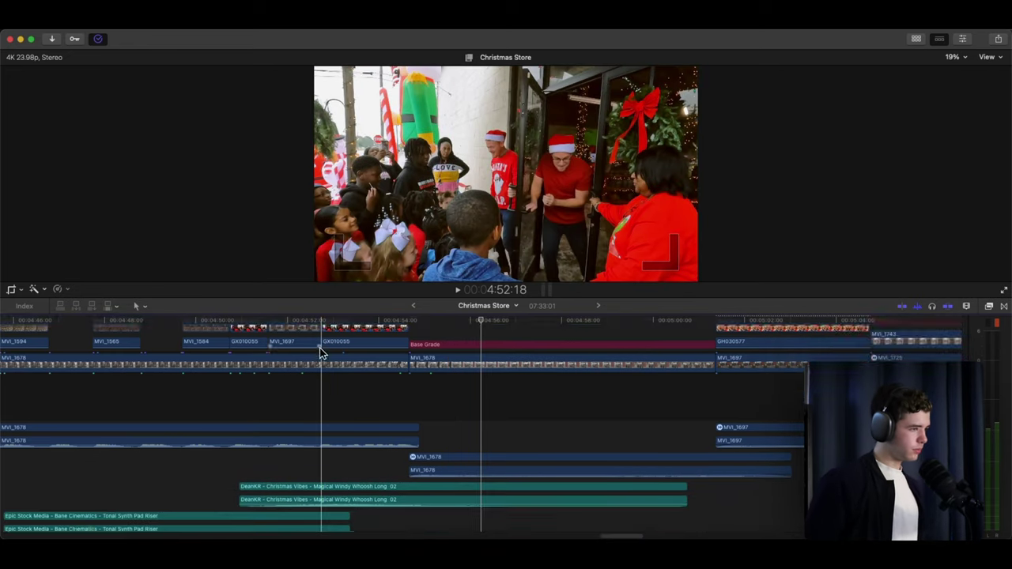
{"action": "scroll", "coordinate": [321, 353], "scroll_direction": "down", "scroll_amount": 5}
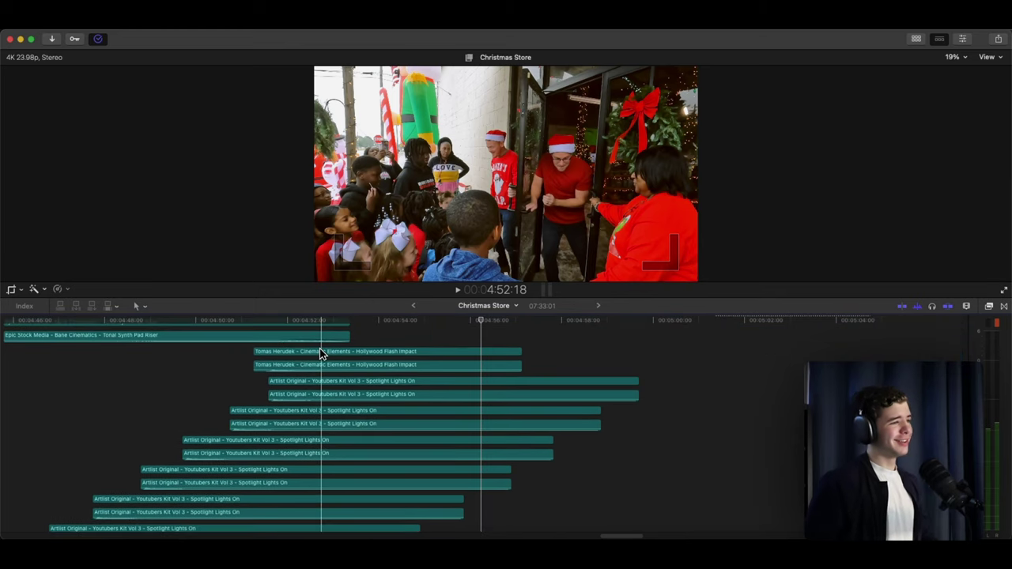
{"action": "scroll", "coordinate": [320, 350], "scroll_direction": "down", "scroll_amount": 3}
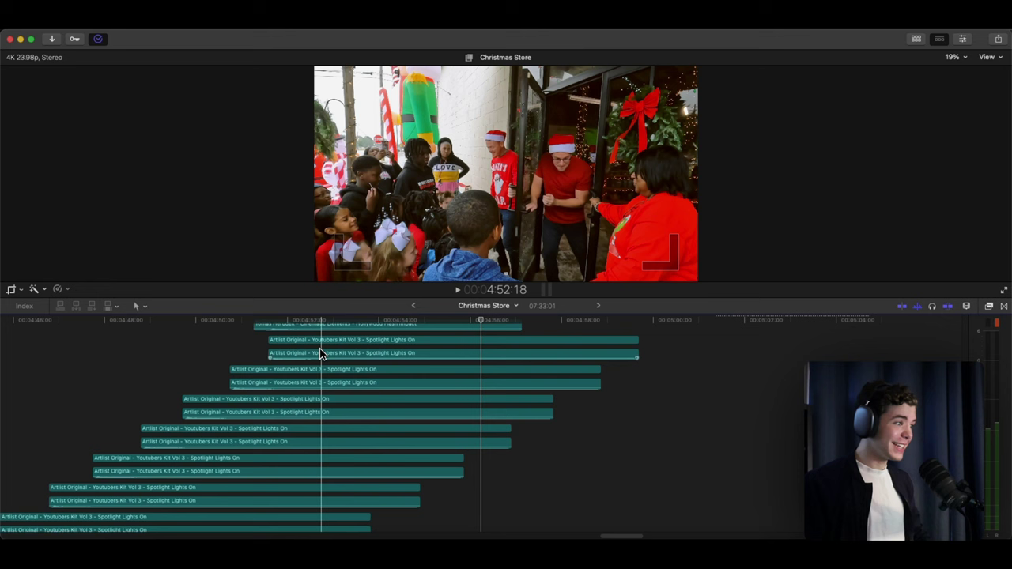
{"action": "scroll", "coordinate": [320, 353], "scroll_direction": "up", "scroll_amount": 7}
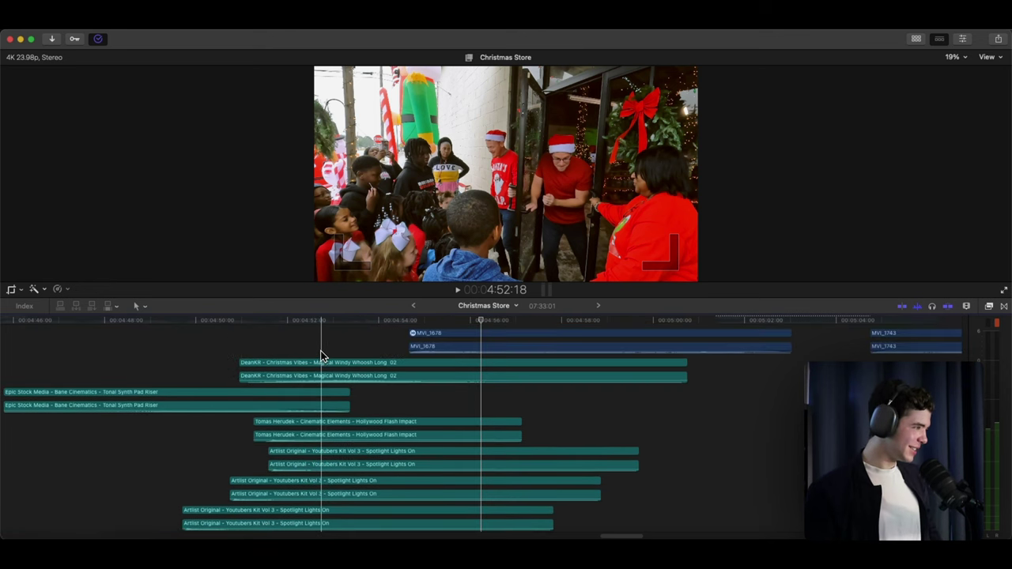
{"action": "scroll", "coordinate": [320, 356], "scroll_direction": "down", "scroll_amount": 9}
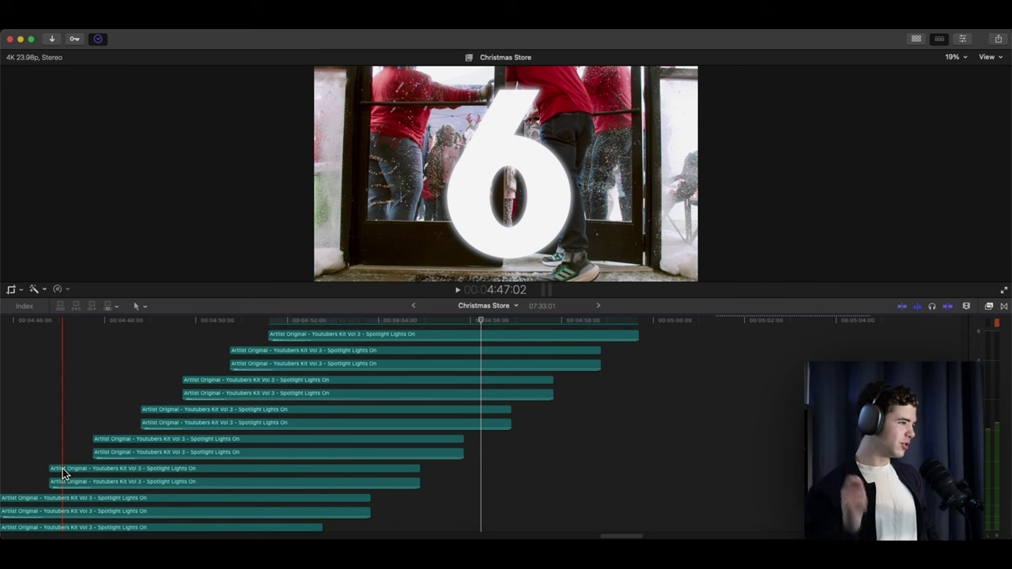
{"action": "scroll", "coordinate": [115, 461], "scroll_direction": "right", "scroll_amount": 10}
{"action": "scroll", "coordinate": [117, 458], "scroll_direction": "left", "scroll_amount": 10}
{"action": "scroll", "coordinate": [116, 458], "scroll_direction": "up", "scroll_amount": 8}
{"action": "key", "text": "space"}
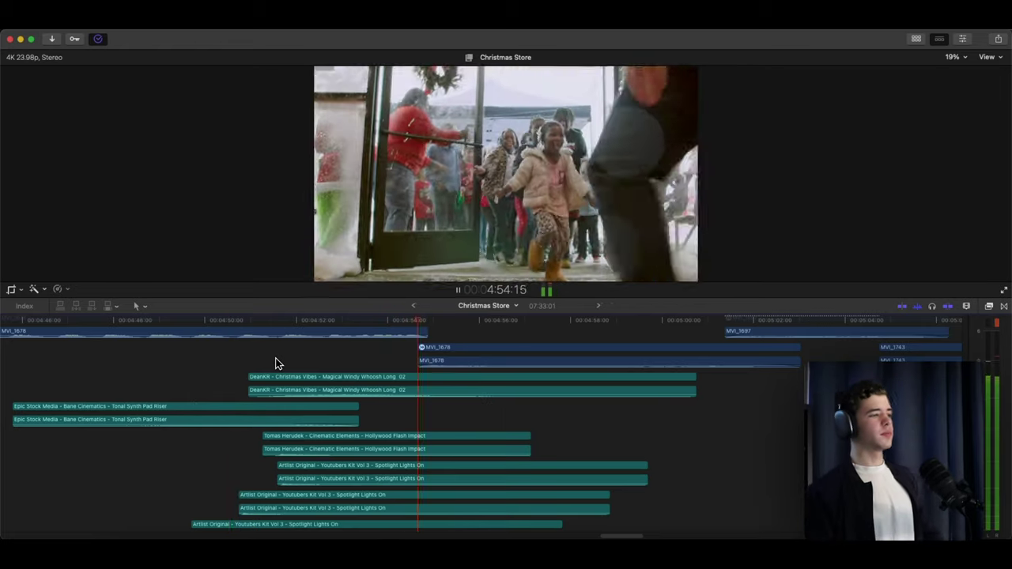
{"action": "key", "text": "space"}
{"action": "scroll", "coordinate": [371, 390], "scroll_direction": "left", "scroll_amount": 5}
{"action": "scroll", "coordinate": [371, 389], "scroll_direction": "left", "scroll_amount": 2}
{"action": "left_click", "coordinate": [378, 407]}
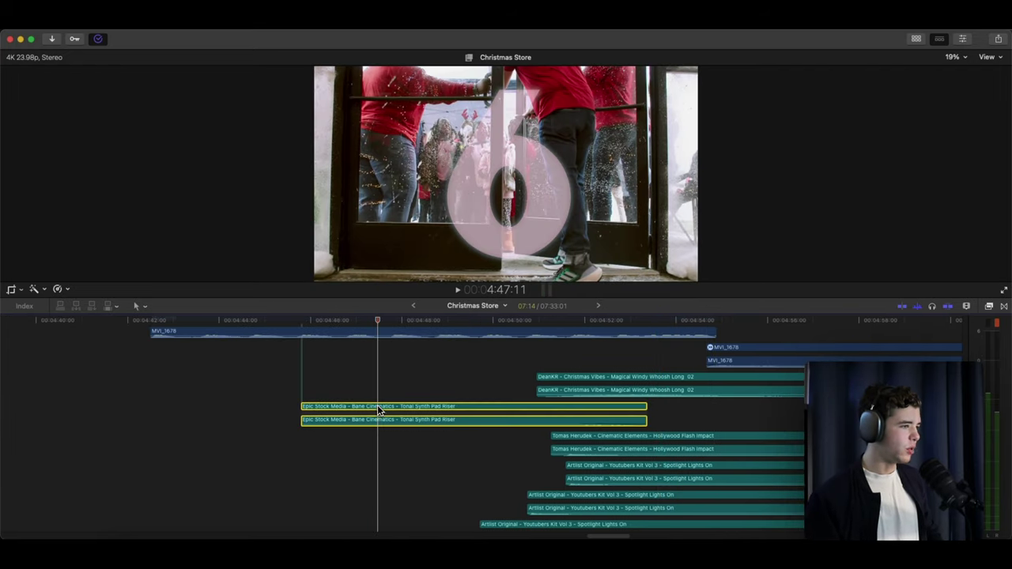
{"action": "key", "text": "space"}
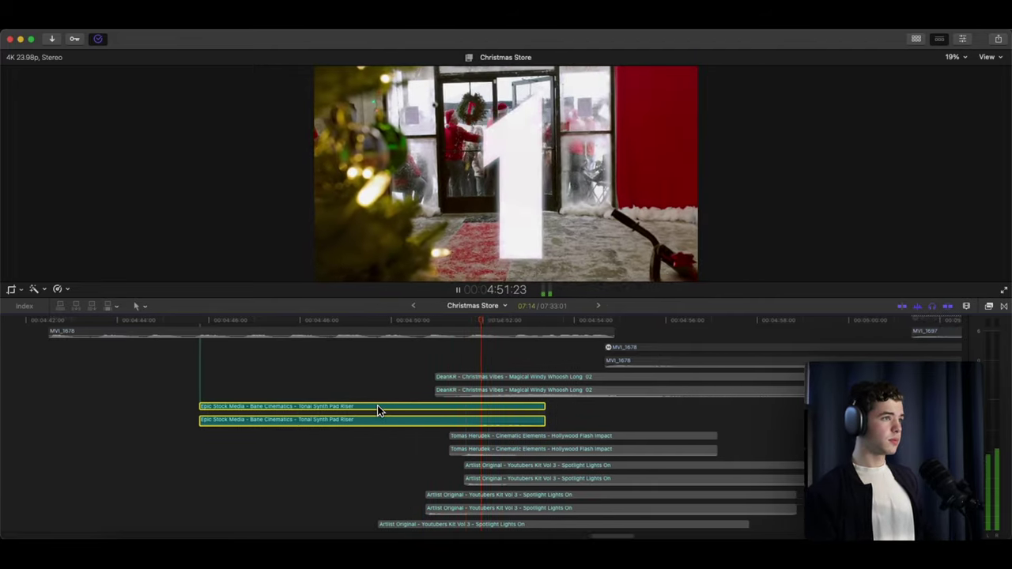
{"action": "key", "text": "space"}
{"action": "left_click", "coordinate": [376, 384]}
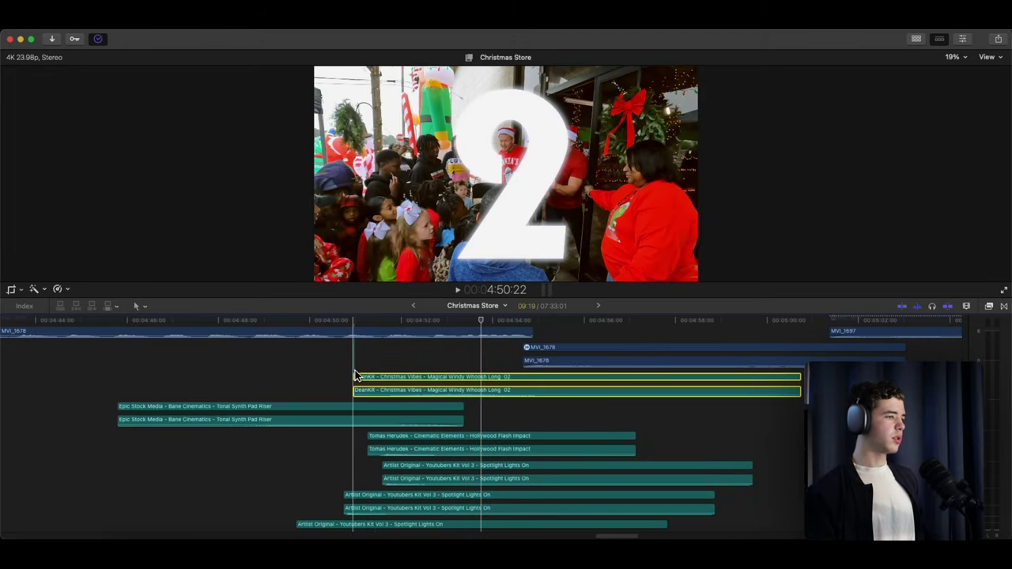
{"action": "key", "text": "space"}
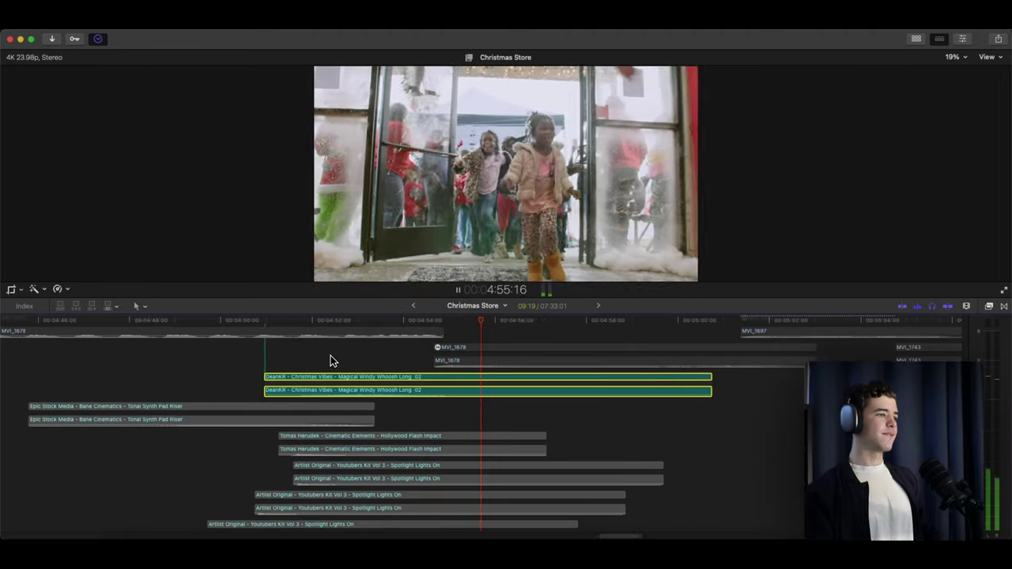
{"action": "key", "text": "space"}
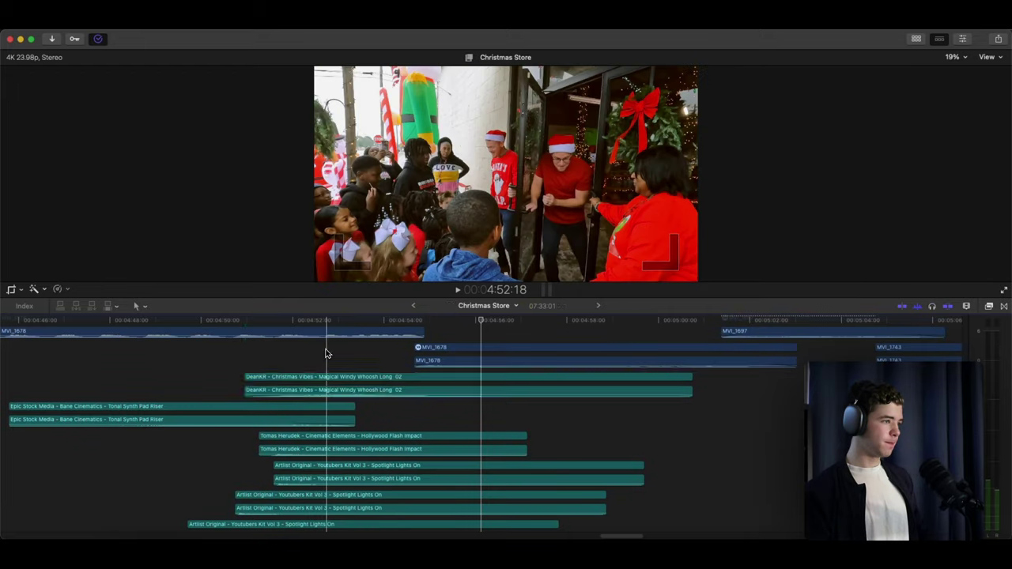
{"action": "scroll", "coordinate": [330, 355], "scroll_direction": "up", "scroll_amount": 5}
{"action": "key", "text": "space"}
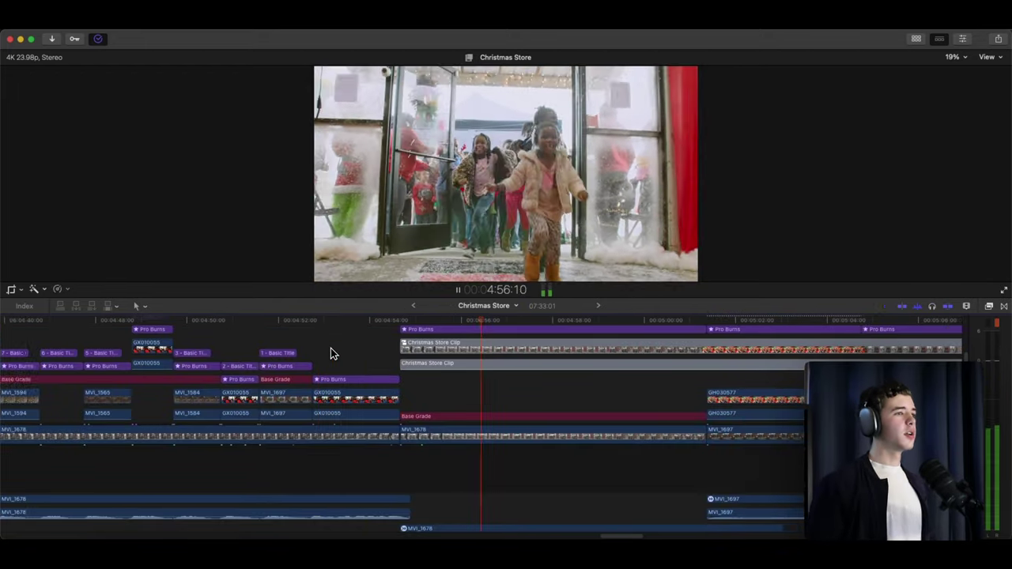
{"action": "key", "text": "super+minus"}
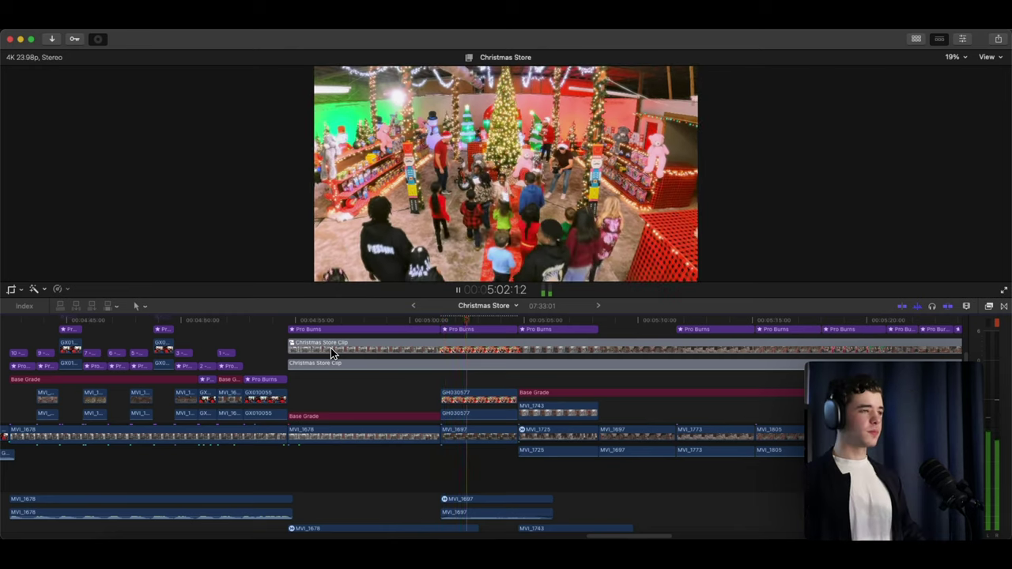
{"action": "scroll", "coordinate": [330, 348], "scroll_direction": "up", "scroll_amount": 5}
{"action": "scroll", "coordinate": [336, 352], "scroll_direction": "down", "scroll_amount": 3}
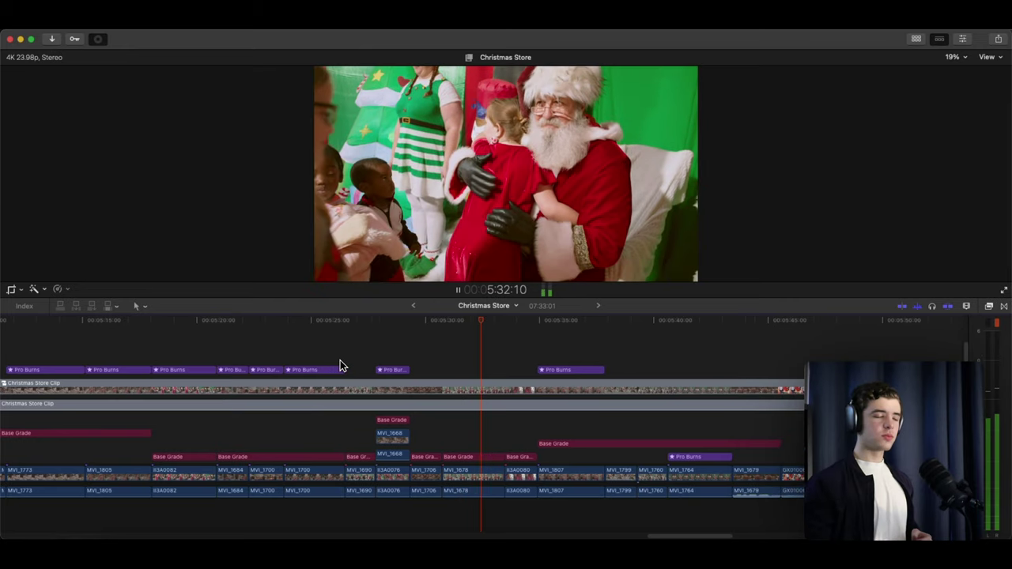
{"action": "scroll", "coordinate": [340, 365], "scroll_direction": "down", "scroll_amount": 2}
{"action": "scroll", "coordinate": [340, 365], "scroll_direction": "up", "scroll_amount": 1}
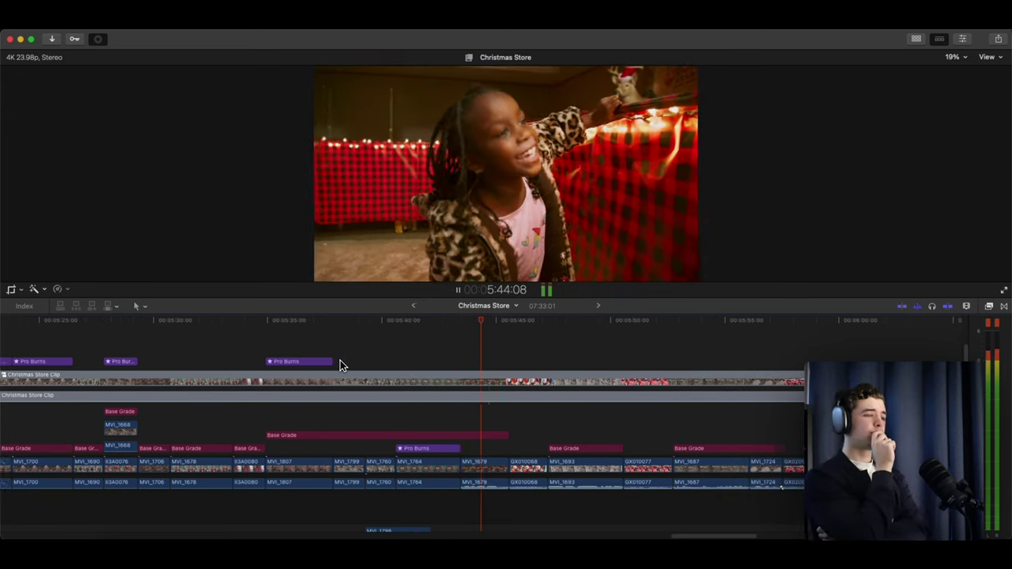
{"action": "key", "text": "space"}
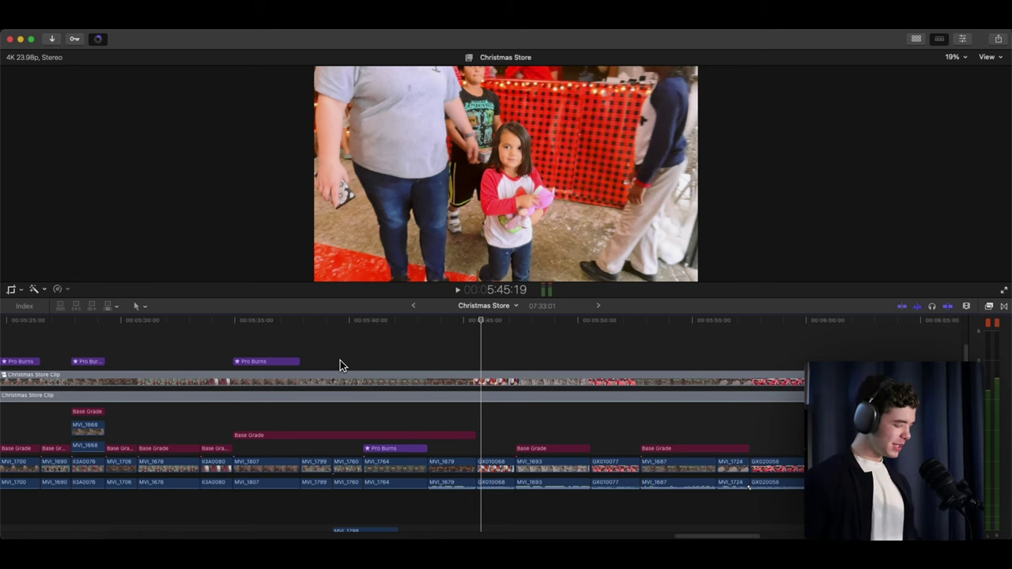
{"action": "scroll", "coordinate": [340, 362], "scroll_direction": "left", "scroll_amount": 10}
{"action": "mouse_move", "coordinate": [146, 340]}
{"action": "left_mouse_down"}
{"action": "mouse_move", "coordinate": [166, 335]}
{"action": "mouse_move", "coordinate": [109, 351]}
{"action": "mouse_move", "coordinate": [154, 330]}
{"action": "left_mouse_up"}
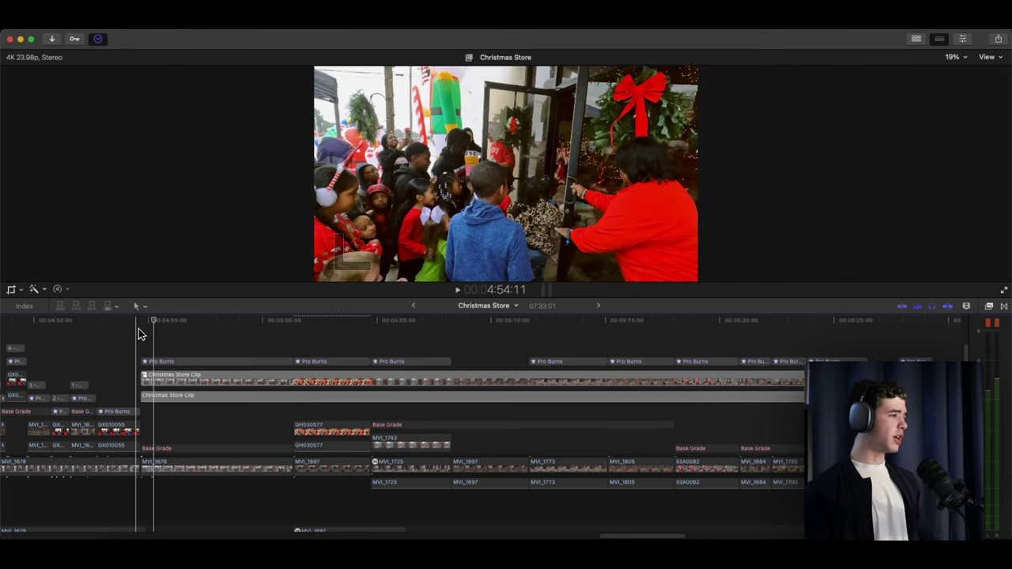
{"action": "key", "text": "space"}
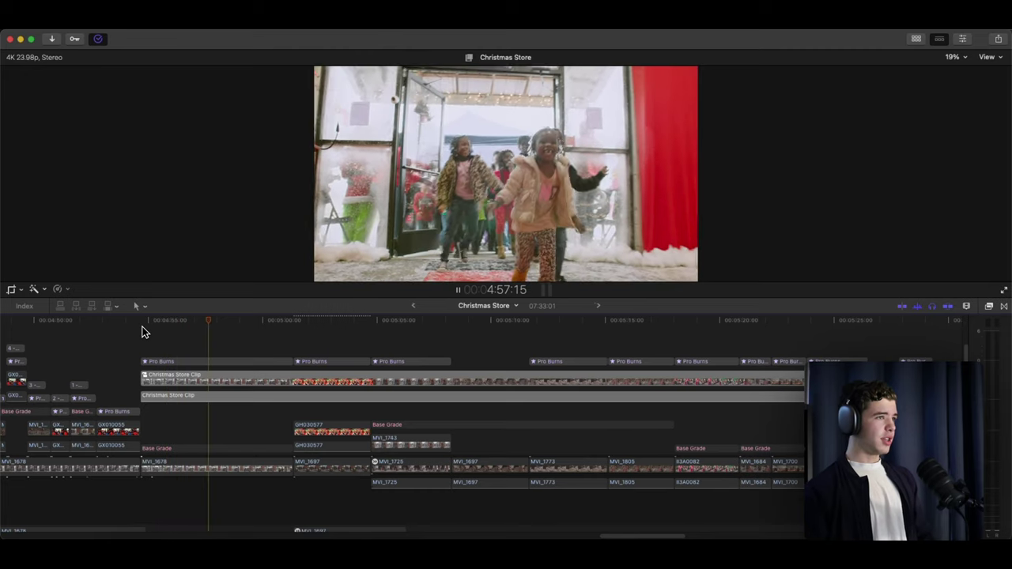
{"action": "key", "text": "space"}
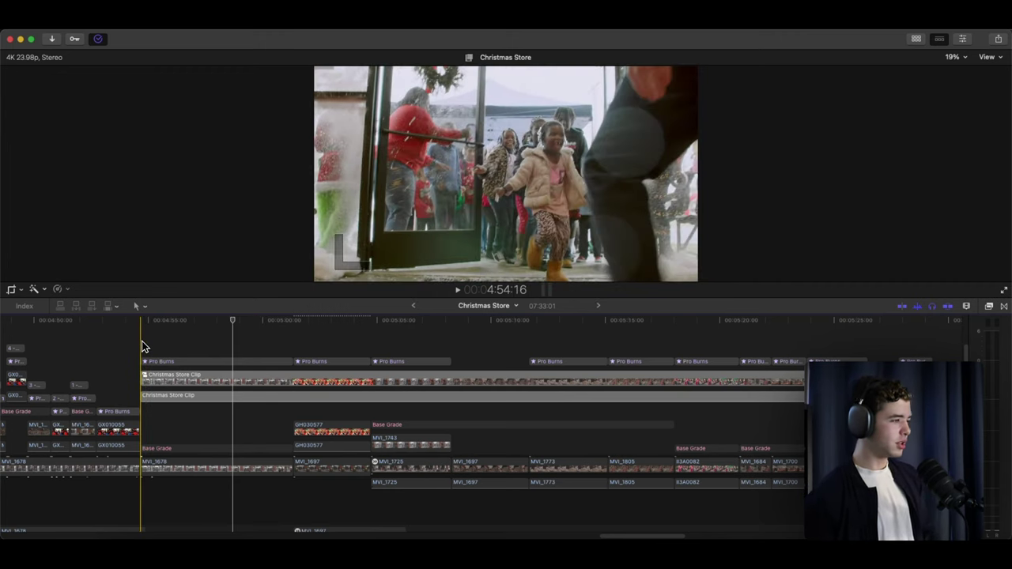
{"action": "key", "text": "space"}
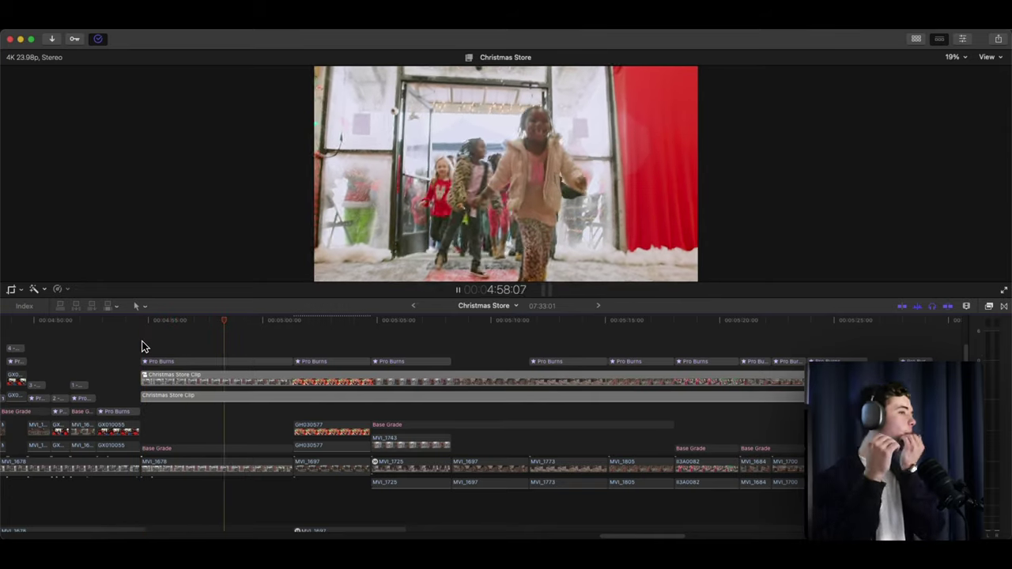
{"action": "key", "text": "space"}
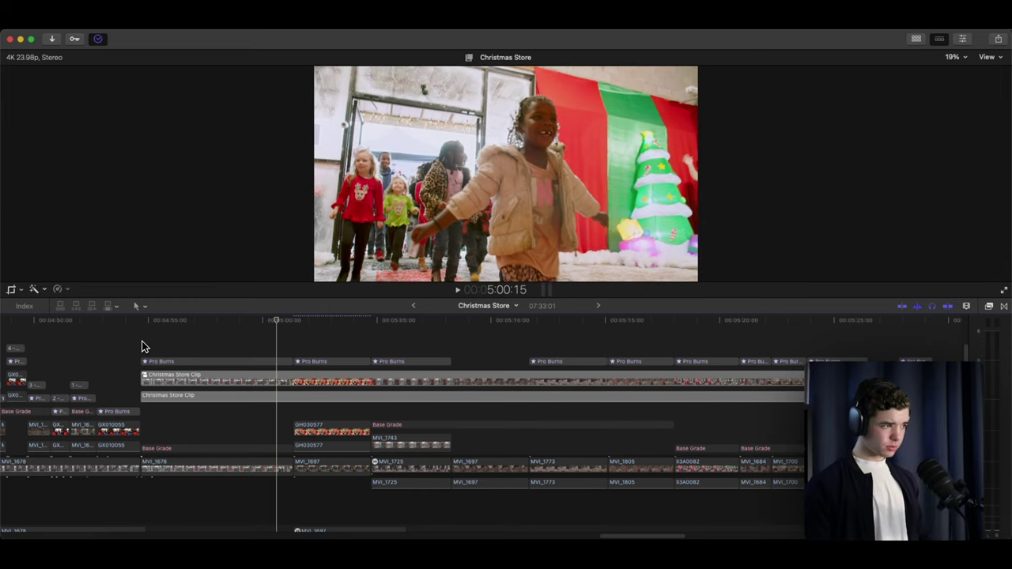
{"action": "scroll", "coordinate": [143, 347], "scroll_direction": "down", "scroll_amount": 3}
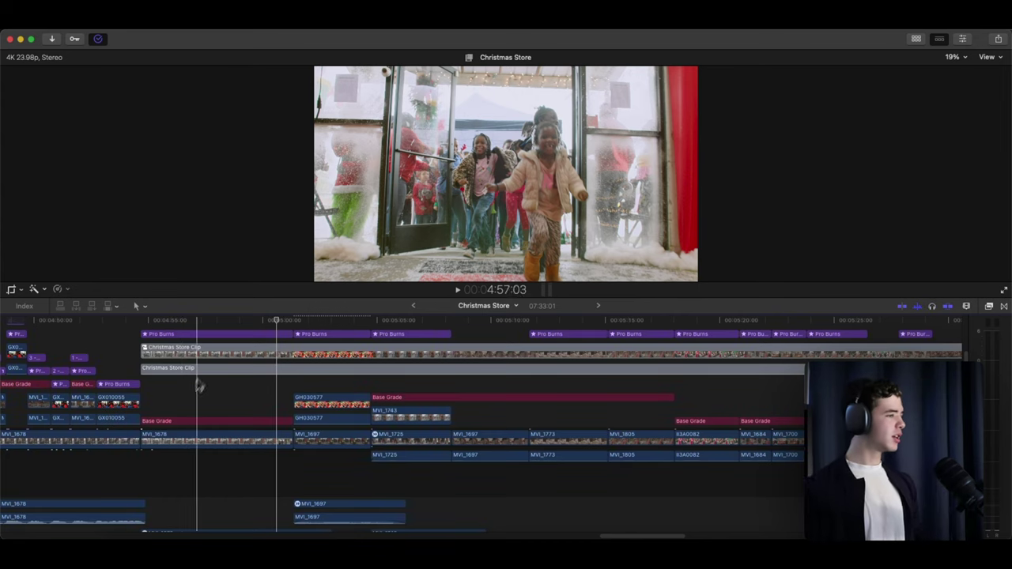
{"action": "left_click", "coordinate": [323, 353]}
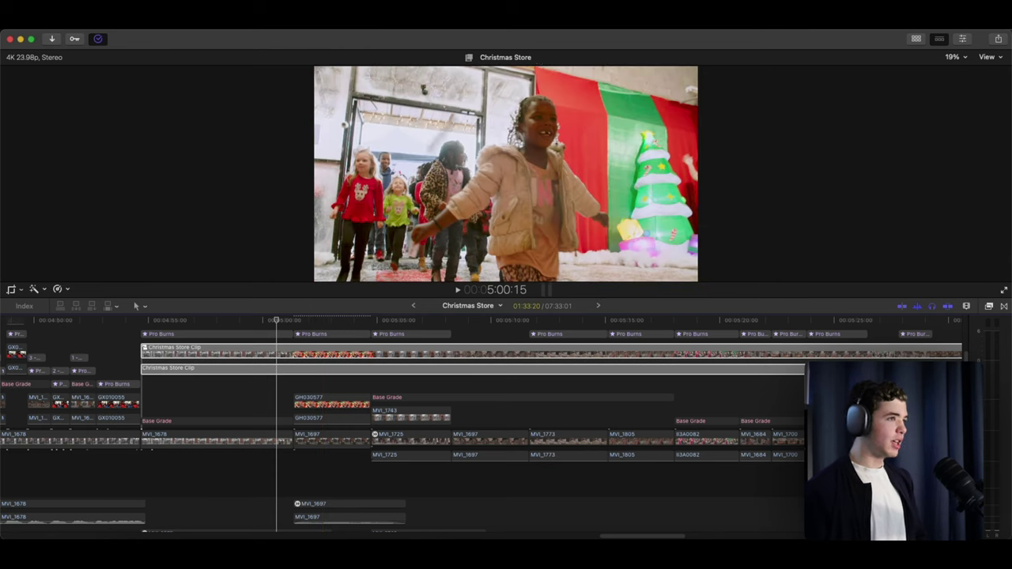
{"action": "left_click", "coordinate": [323, 324]}
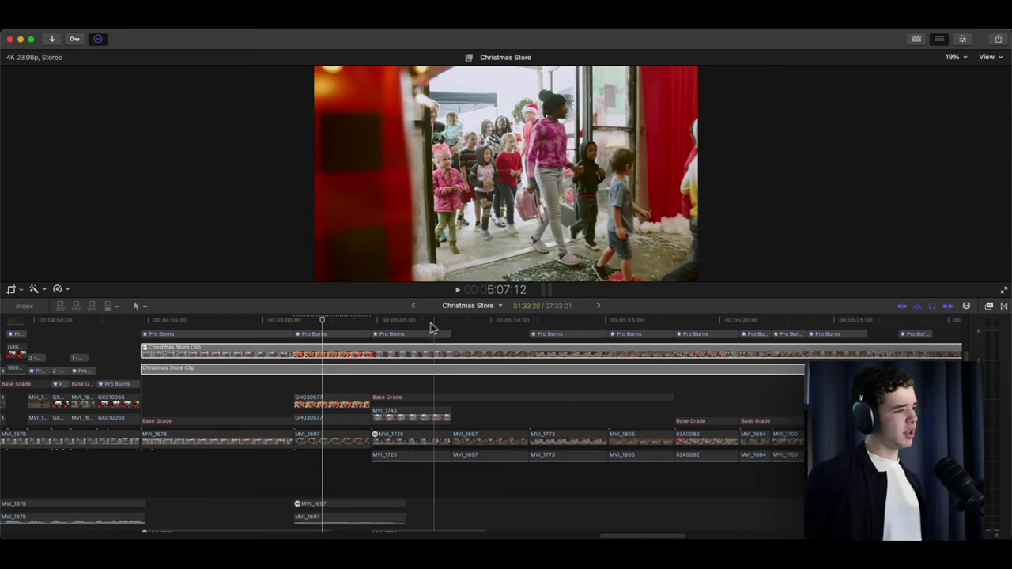
{"action": "key", "text": "super+minus"}
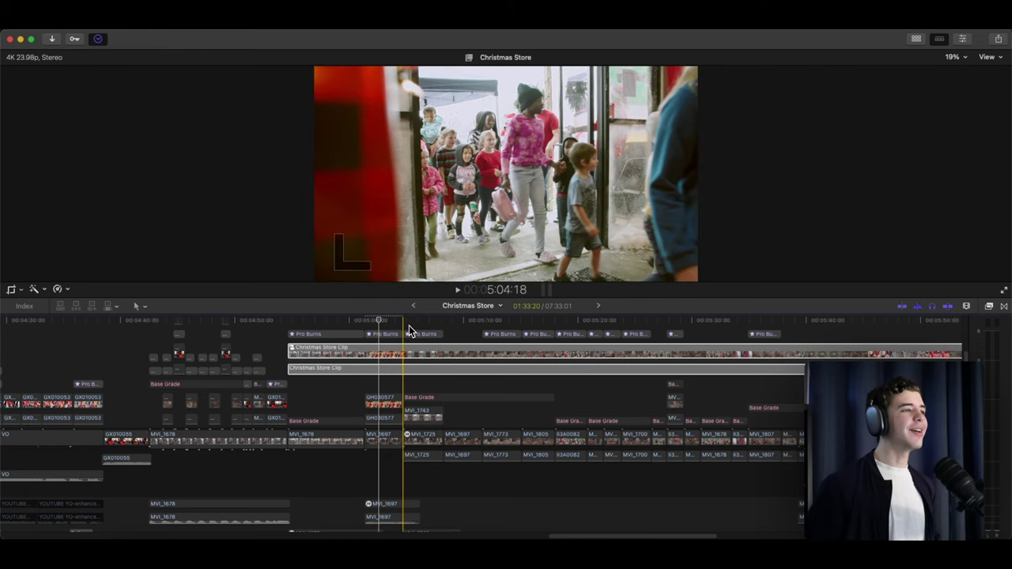
{"action": "key", "text": "space"}
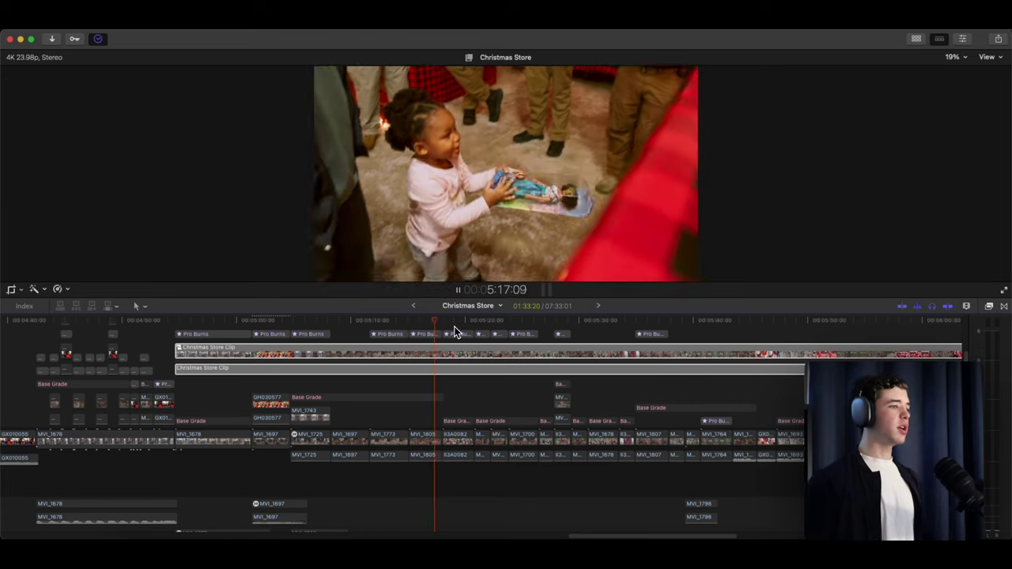
{"action": "key", "text": "space"}
{"action": "scroll", "coordinate": [557, 335], "scroll_direction": "right", "scroll_amount": 10}
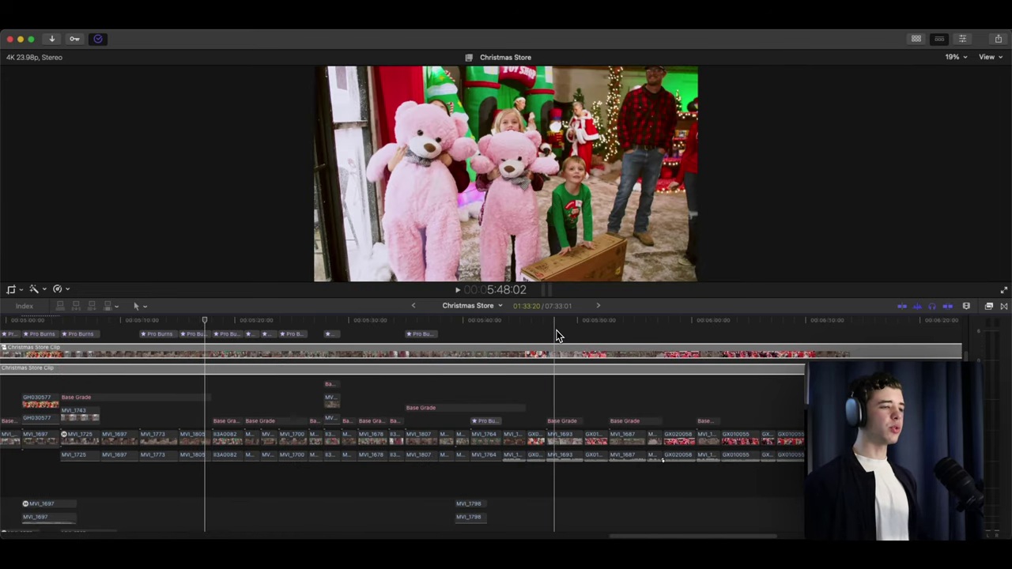
{"action": "key", "text": "space"}
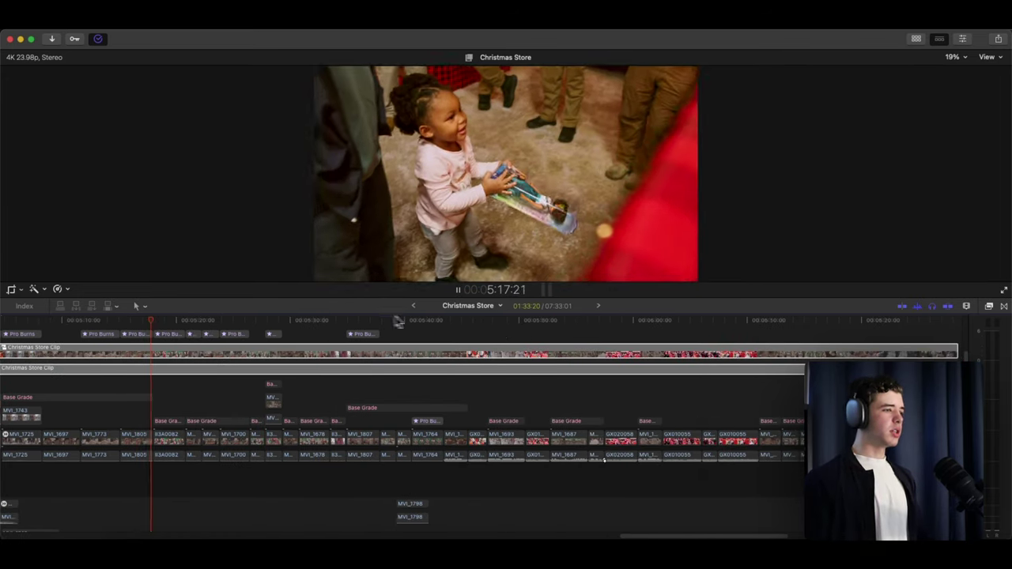
{"action": "key", "text": "space"}
{"action": "scroll", "coordinate": [603, 337], "scroll_direction": "right", "scroll_amount": 2}
{"action": "scroll", "coordinate": [603, 336], "scroll_direction": "right", "scroll_amount": 1}
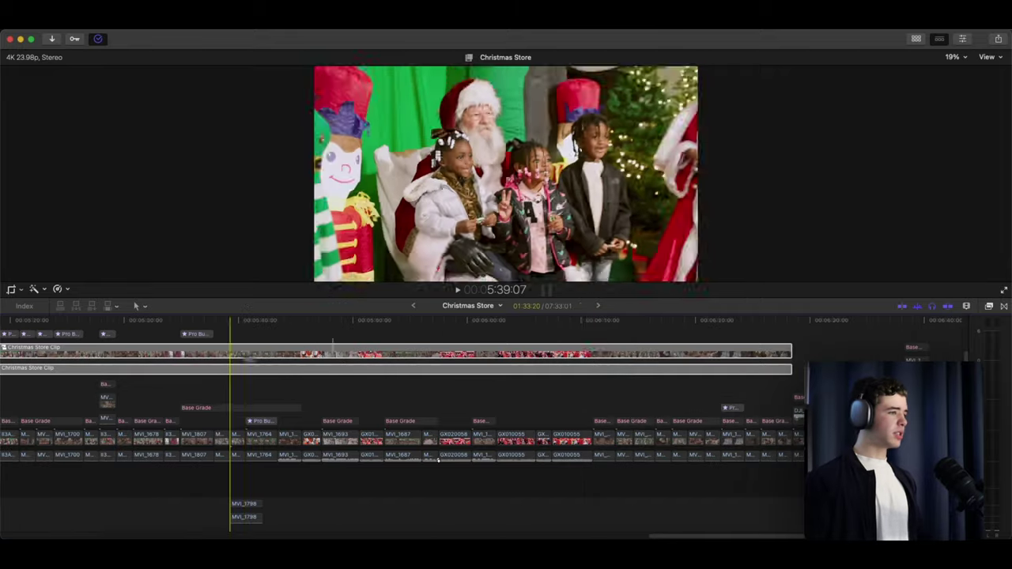
{"action": "key", "text": "l"}
{"action": "key", "text": "j"}
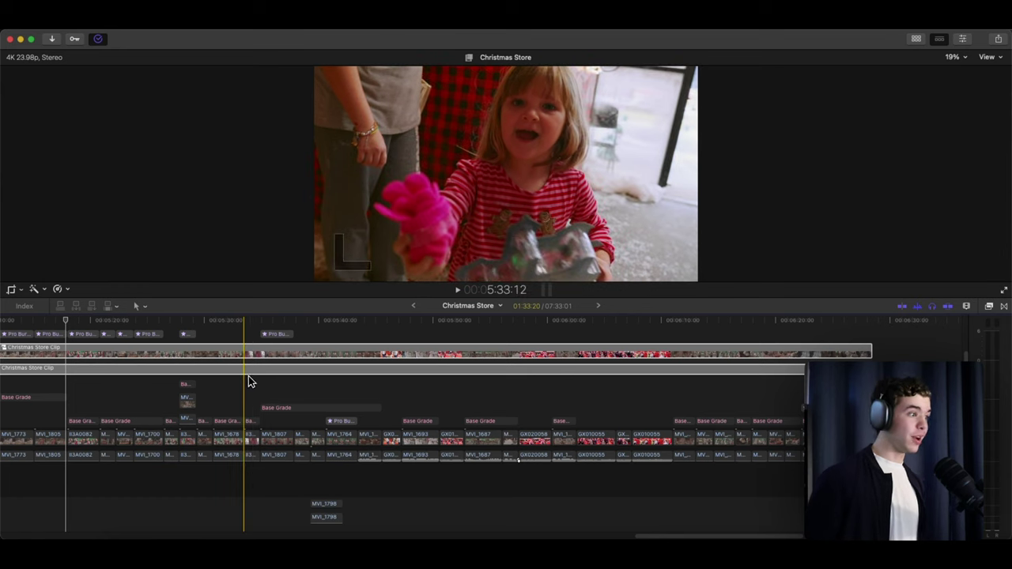
{"action": "key", "text": "space"}
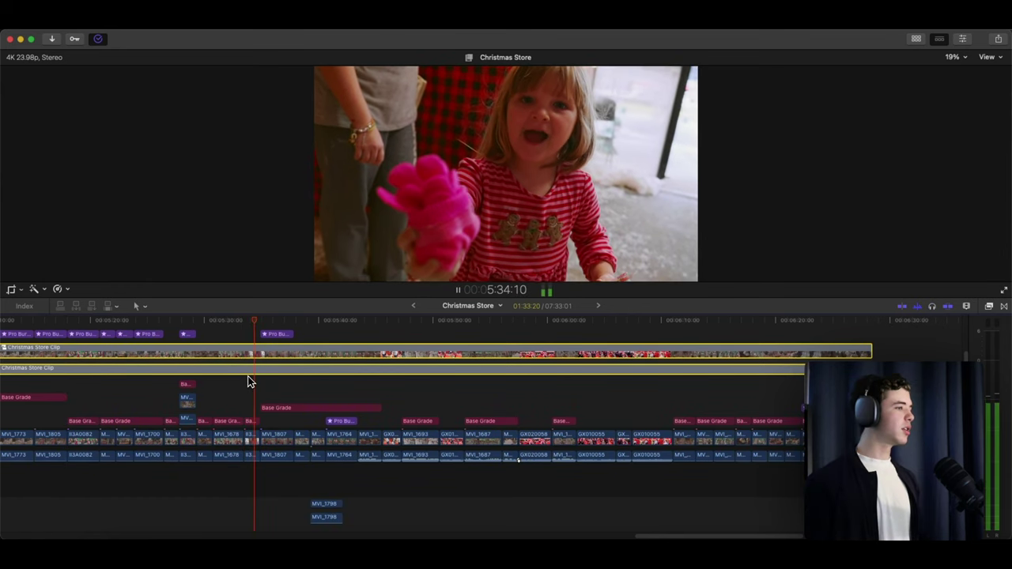
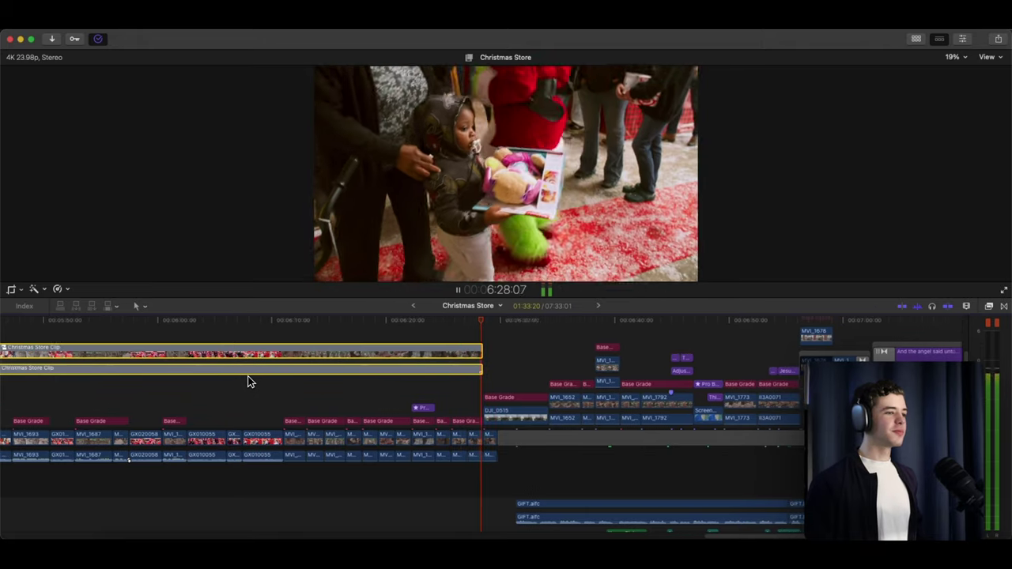
Stop playback and deselect the Christmas Store compound clip, with the drone clip in view
{"action": "key", "text": "space"}
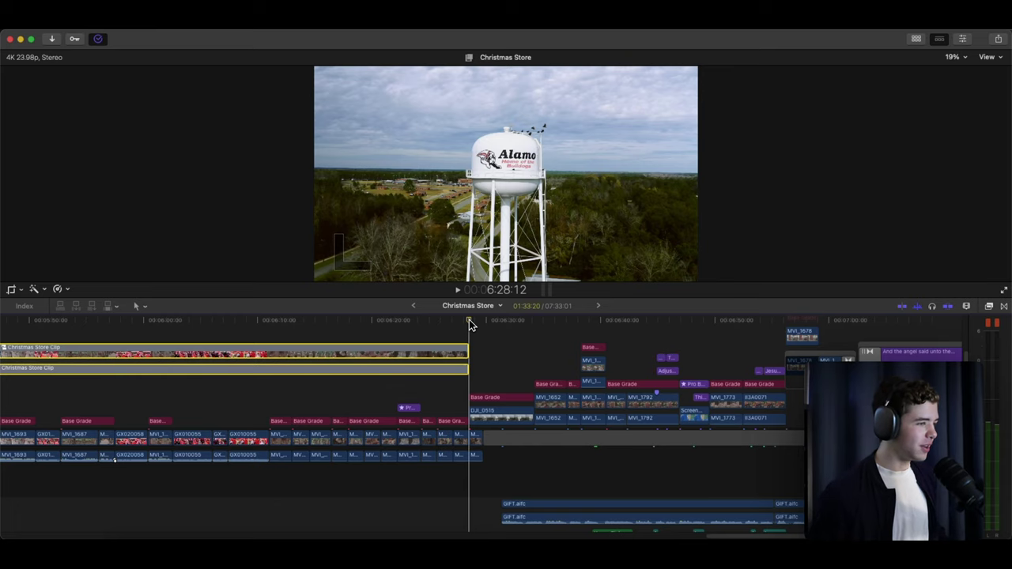
{"action": "scroll", "coordinate": [420, 413], "scroll_direction": "down", "scroll_amount": 3}
{"action": "scroll", "coordinate": [420, 413], "scroll_direction": "right", "scroll_amount": 2}
{"action": "left_click", "coordinate": [421, 413]}
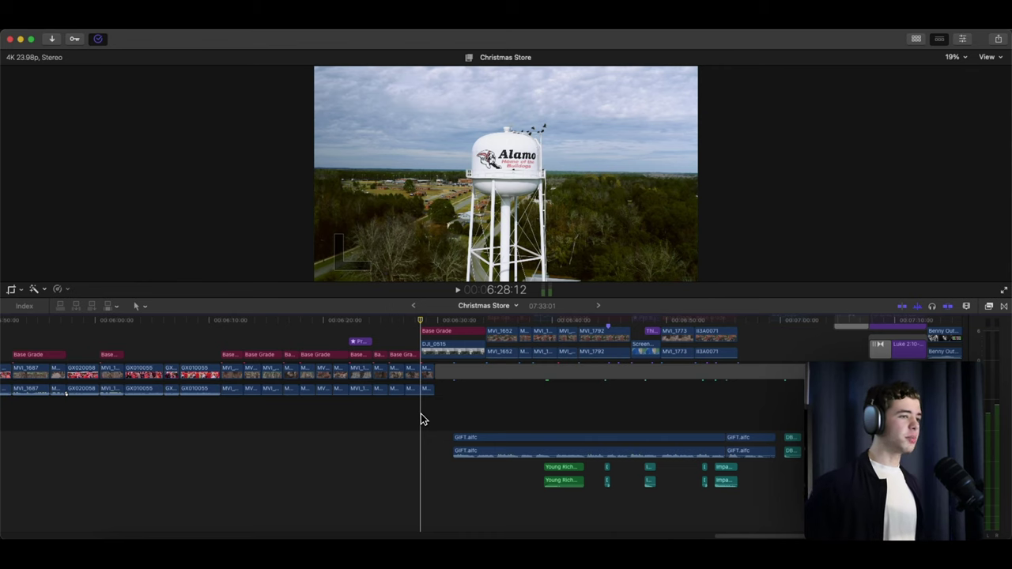
{"action": "scroll", "coordinate": [420, 413], "scroll_direction": "up", "scroll_amount": 4}
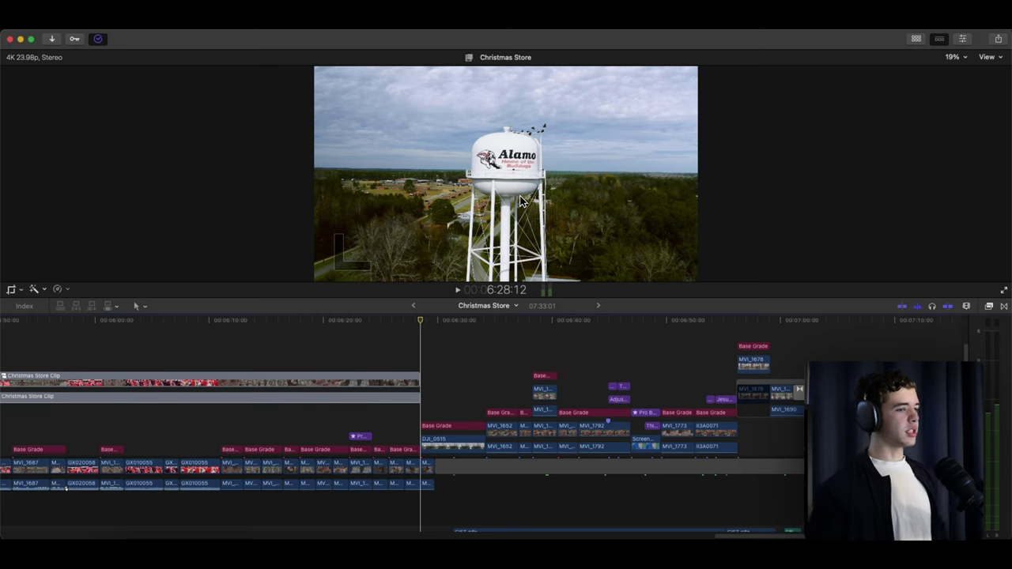
{"action": "key", "text": "space"}
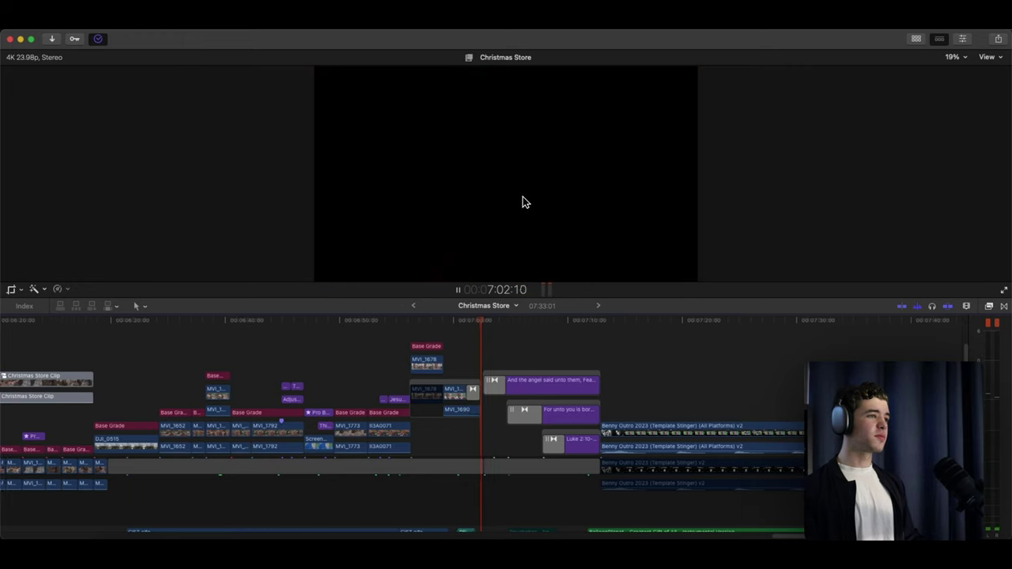
{"action": "key", "text": "space"}
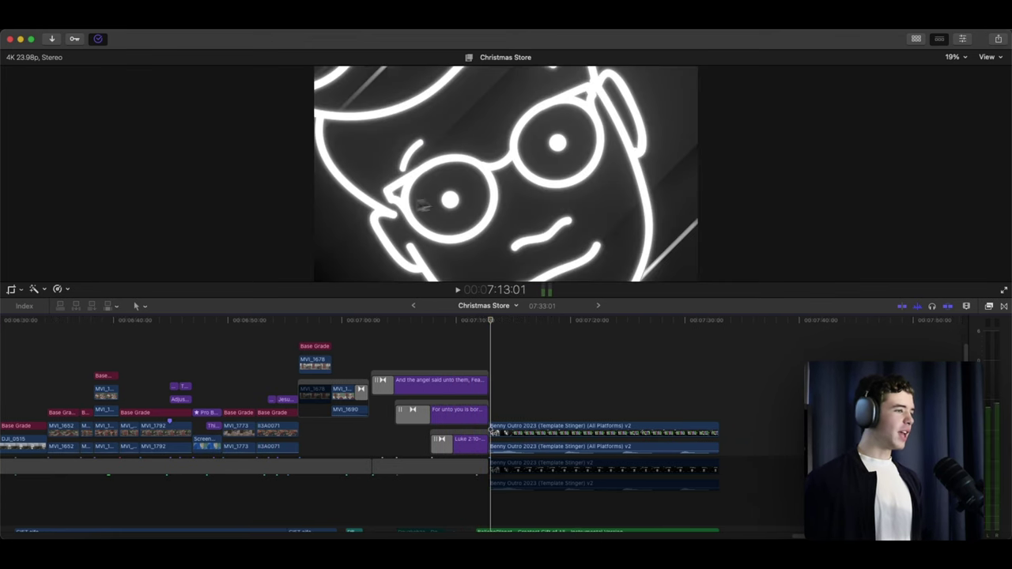
{"action": "key", "text": "space"}
{"action": "scroll", "coordinate": [103, 356], "scroll_direction": "left", "scroll_amount": 5}
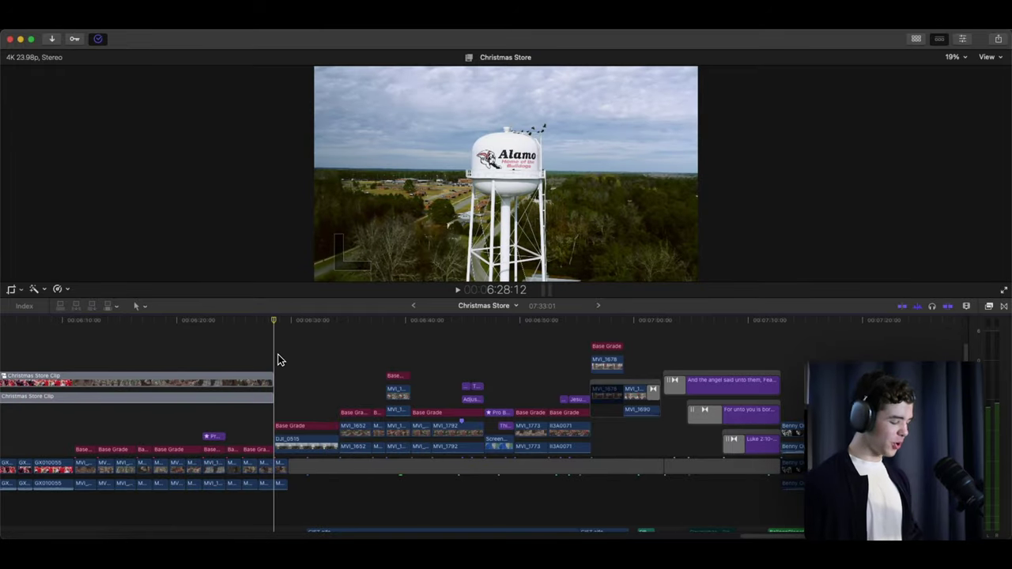
Replay the earlier store footage and the compound clip's end, stopping at the water tower drone shot
{"action": "key", "text": "space"}
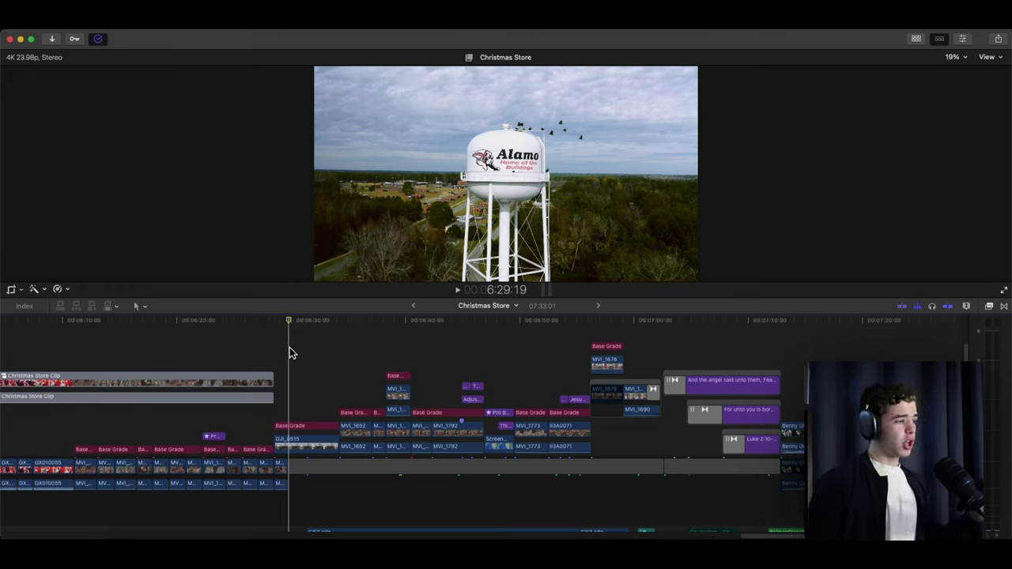
{"action": "left_click", "coordinate": [115, 368]}
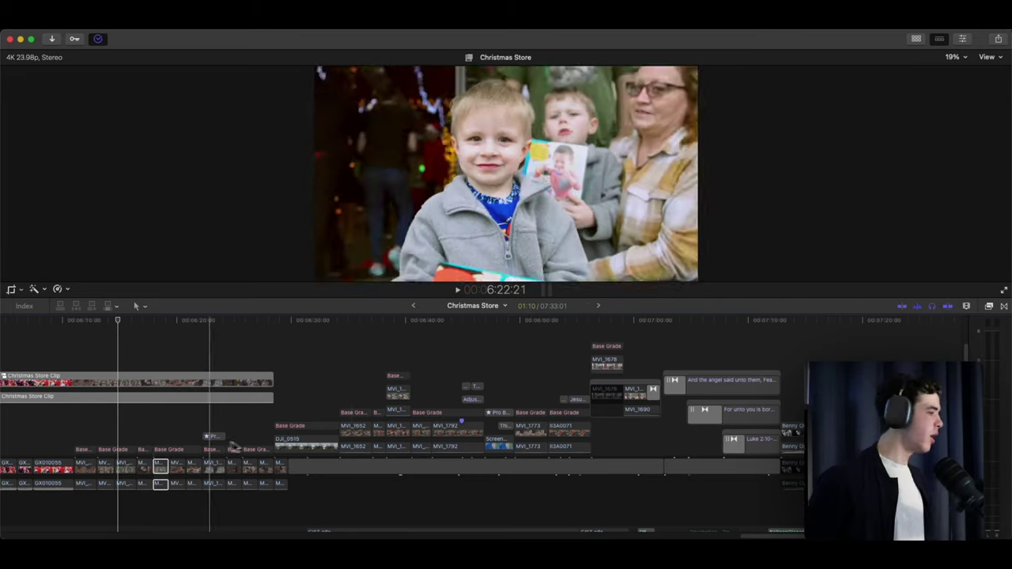
{"action": "key", "text": "space"}
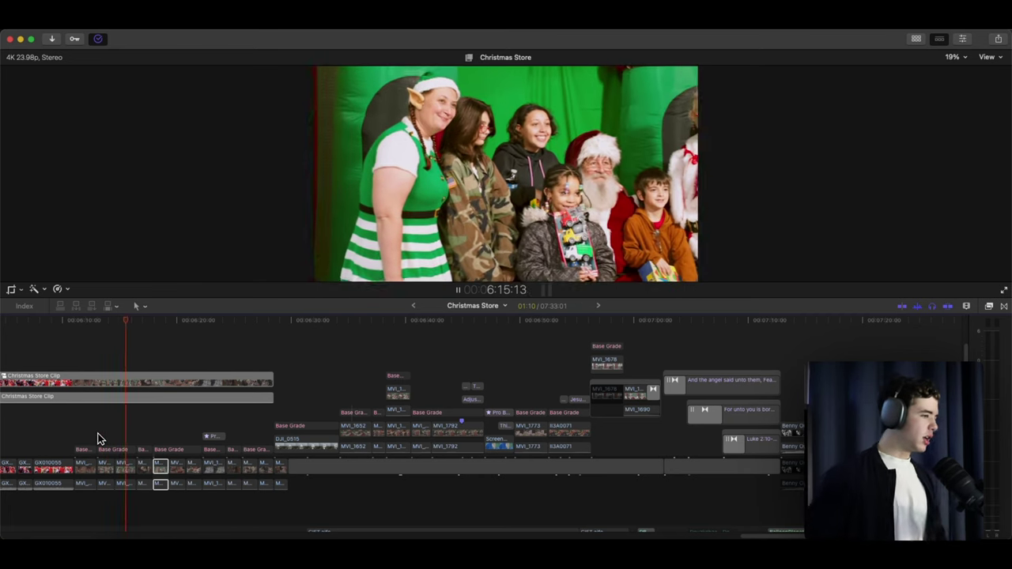
{"action": "left_click", "coordinate": [251, 409]}
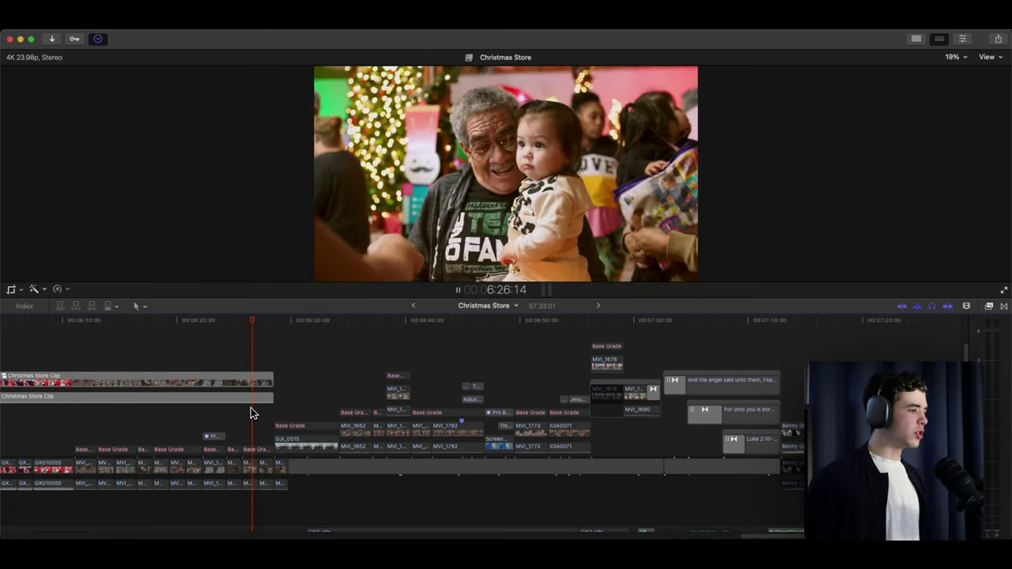
{"action": "key", "text": "space"}
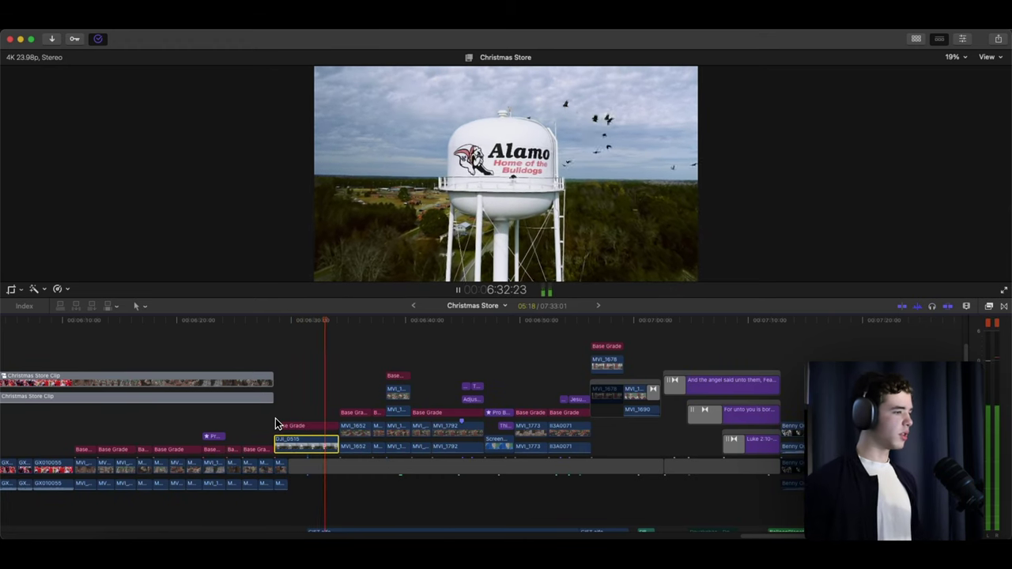
{"action": "key", "text": "space"}
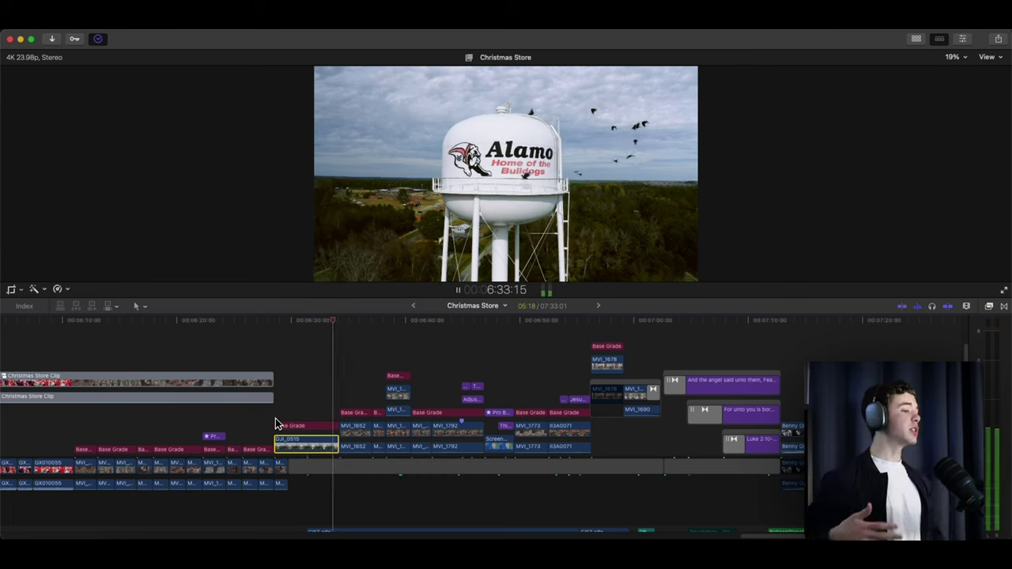
{"action": "key", "text": "space"}
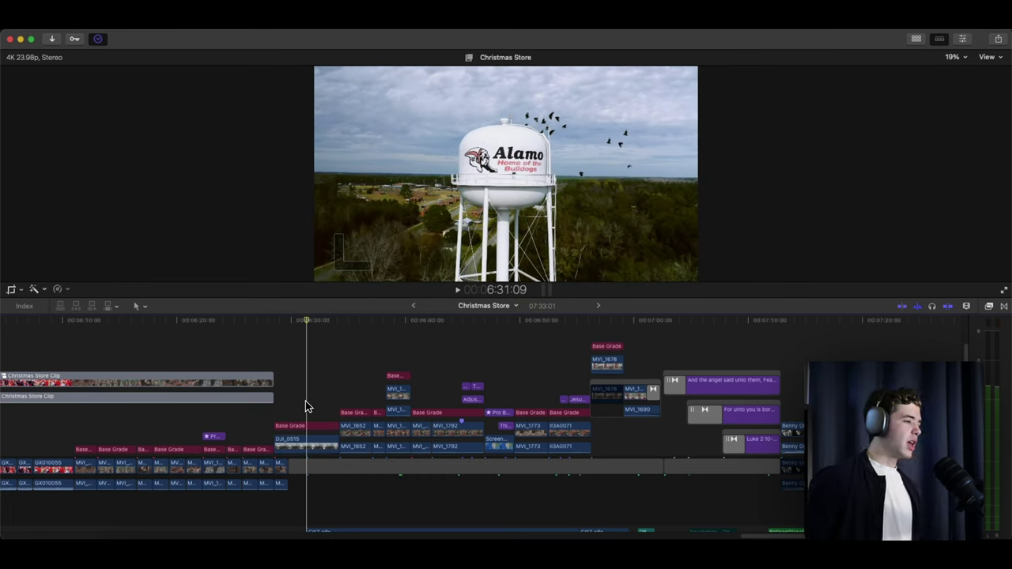
{"action": "left_click", "coordinate": [308, 441]}
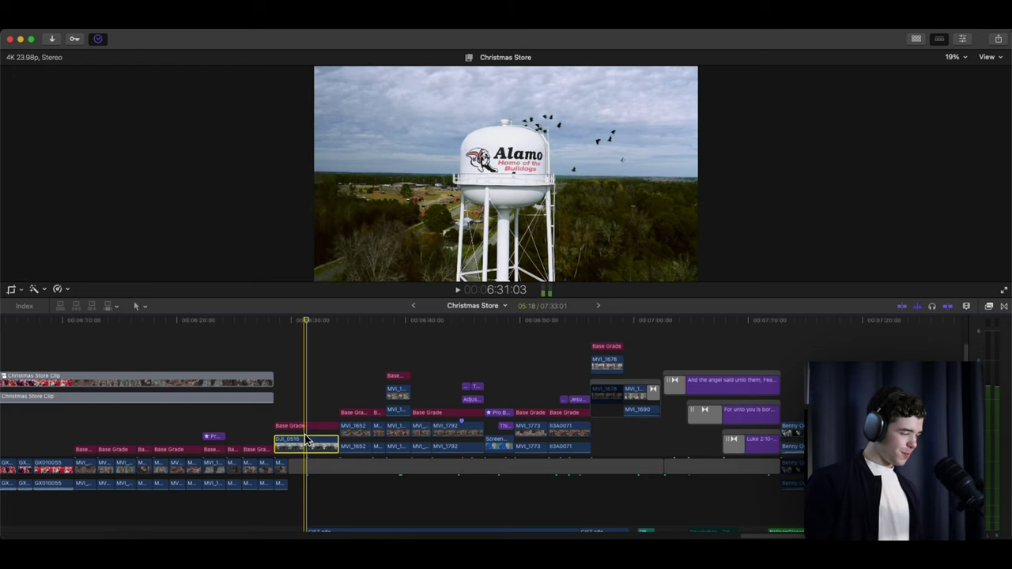
{"action": "scroll", "coordinate": [286, 444], "scroll_direction": "down", "scroll_amount": 3}
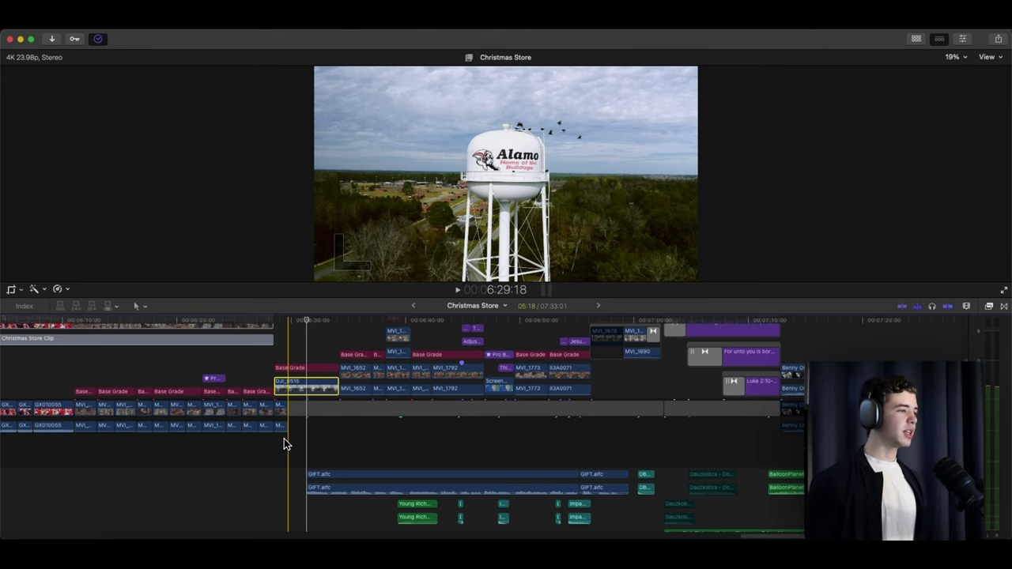
{"action": "scroll", "coordinate": [284, 444], "scroll_direction": "up", "scroll_amount": 3}
{"action": "scroll", "coordinate": [284, 445], "scroll_direction": "down", "scroll_amount": 3}
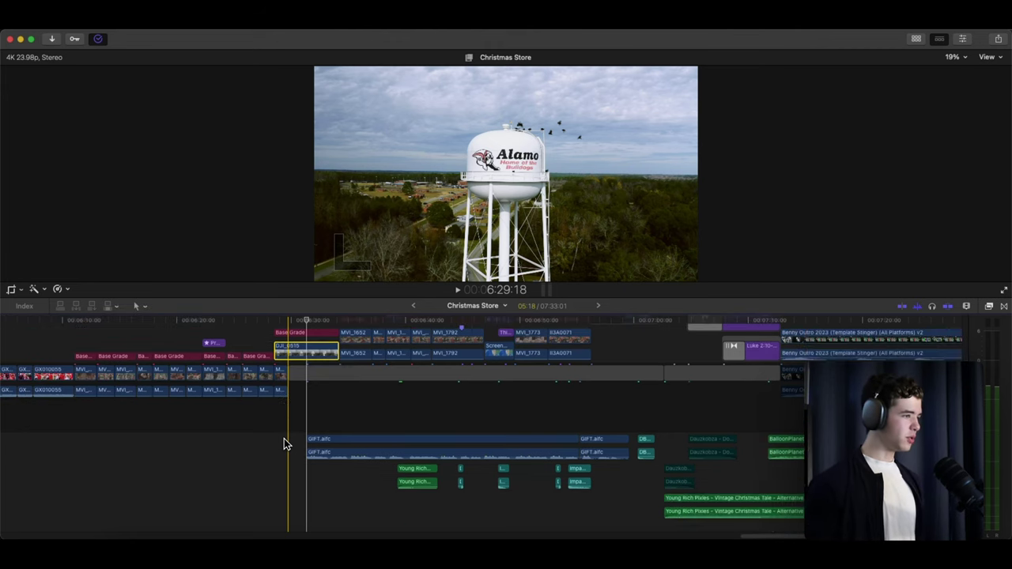
{"action": "key", "text": "space"}
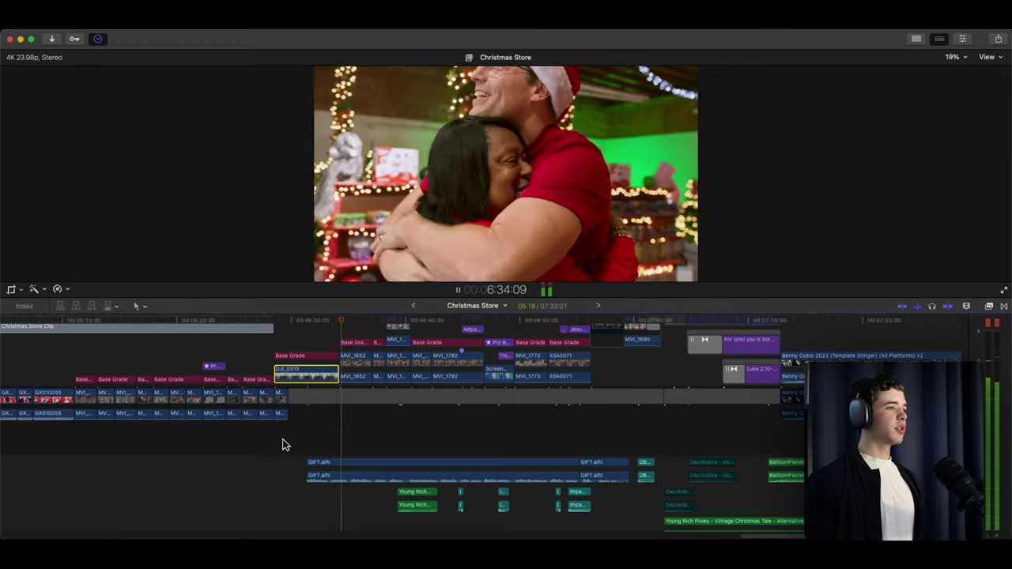
{"action": "scroll", "coordinate": [284, 444], "scroll_direction": "up", "scroll_amount": 5}
{"action": "scroll", "coordinate": [284, 444], "scroll_direction": "down", "scroll_amount": 5}
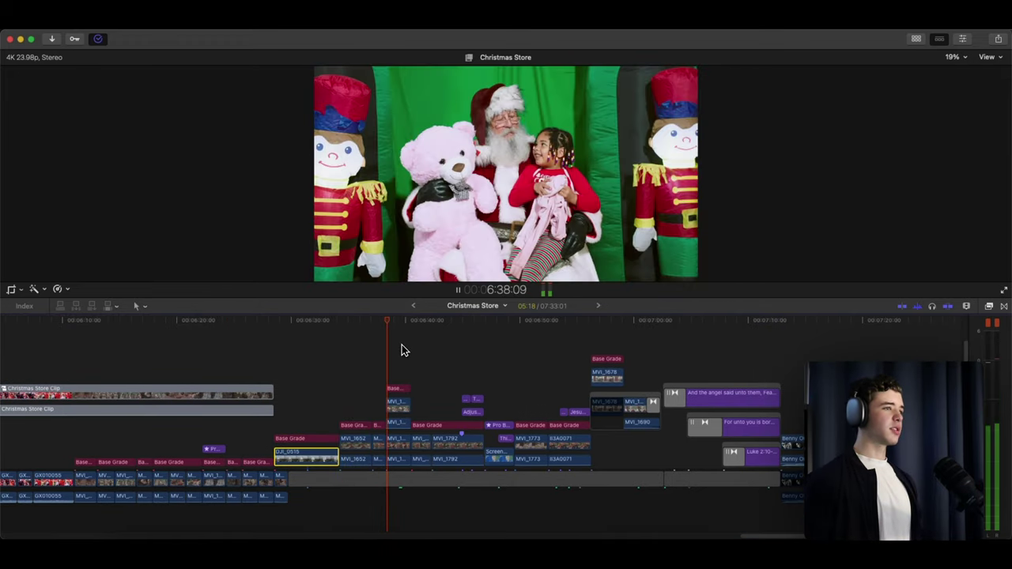
{"action": "key", "text": "space"}
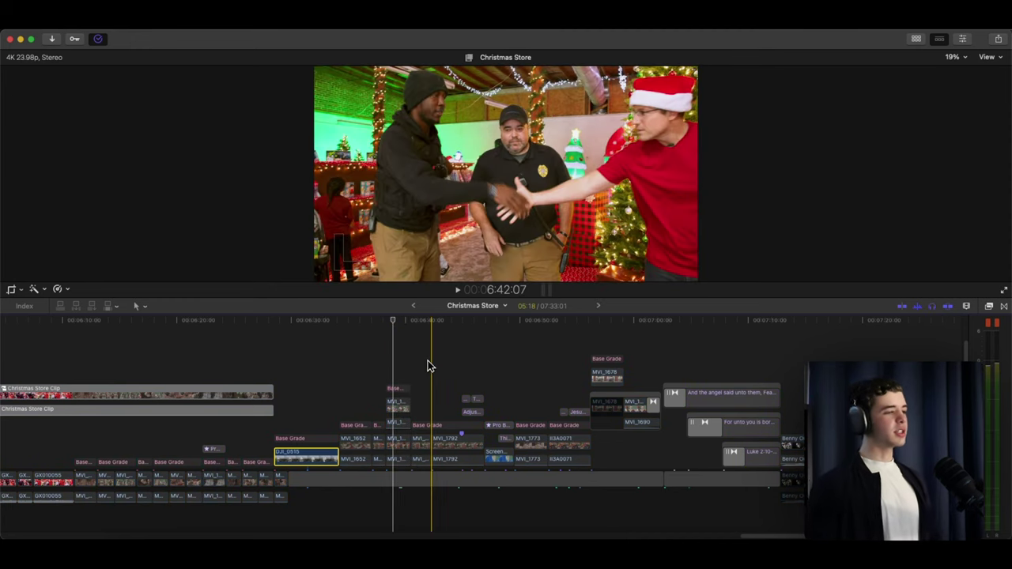
{"action": "key", "text": "space"}
{"action": "scroll", "coordinate": [451, 372], "scroll_direction": "down", "scroll_amount": 3}
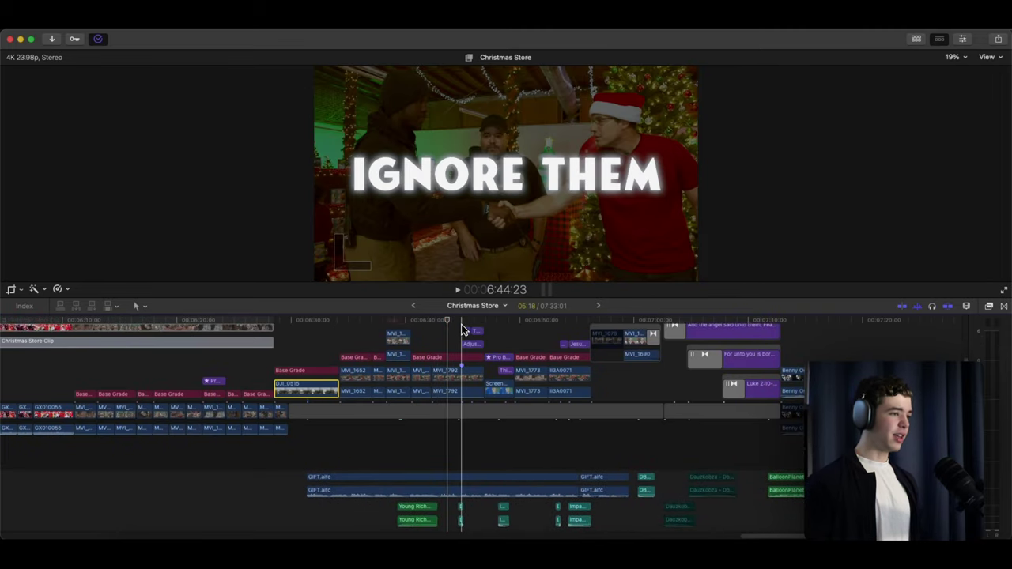
{"action": "scroll", "coordinate": [462, 330], "scroll_direction": "up", "scroll_amount": 5}
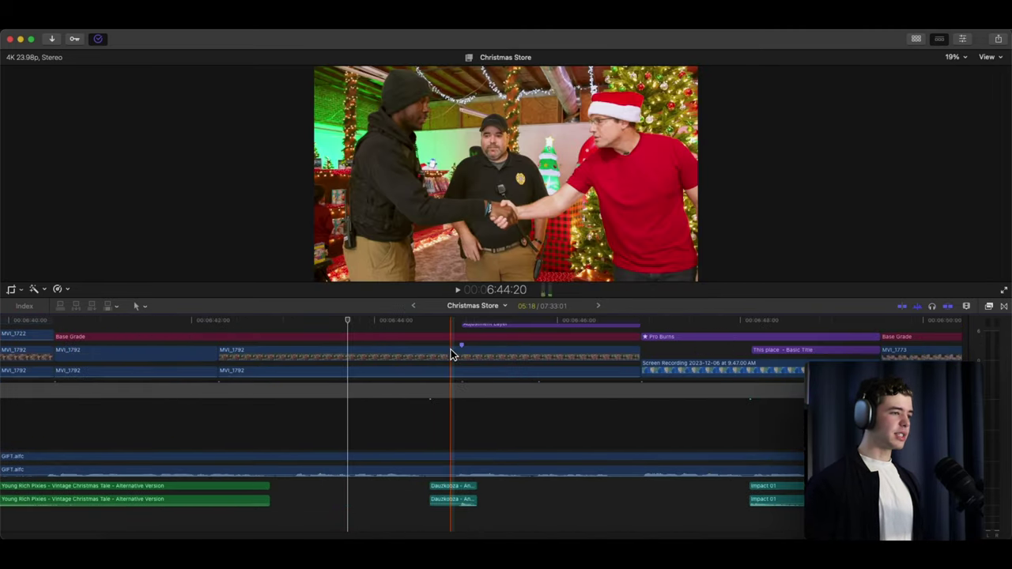
{"action": "key", "text": "space"}
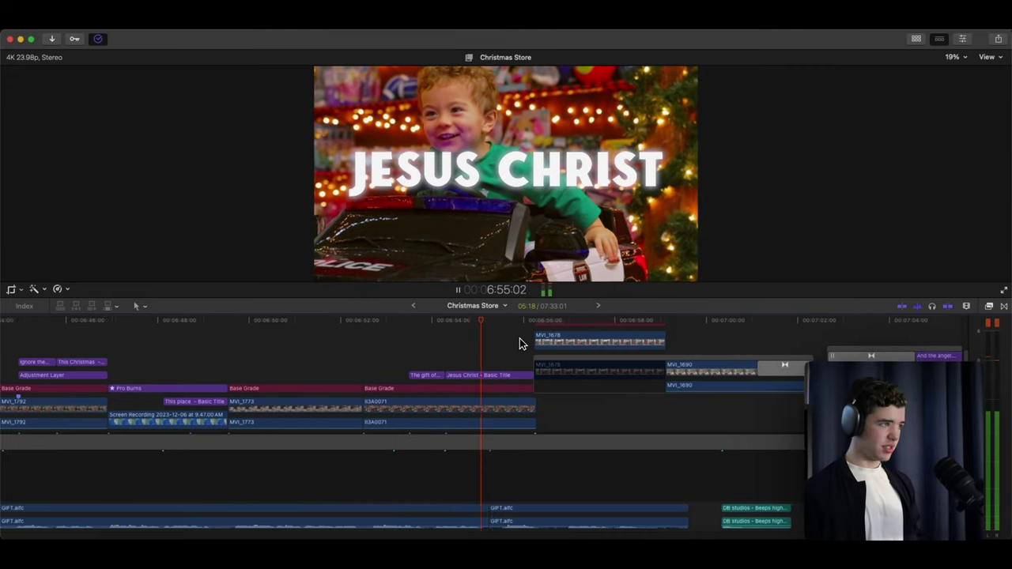
{"action": "key", "text": "space"}
{"action": "key", "text": "space"}
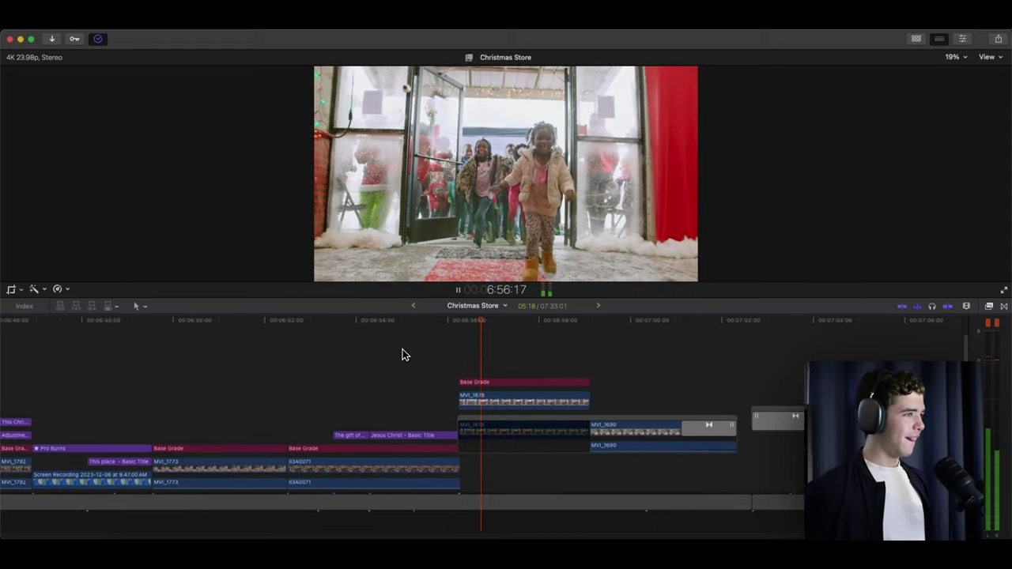
{"action": "key", "text": "space"}
{"action": "left_click", "coordinate": [440, 358]}
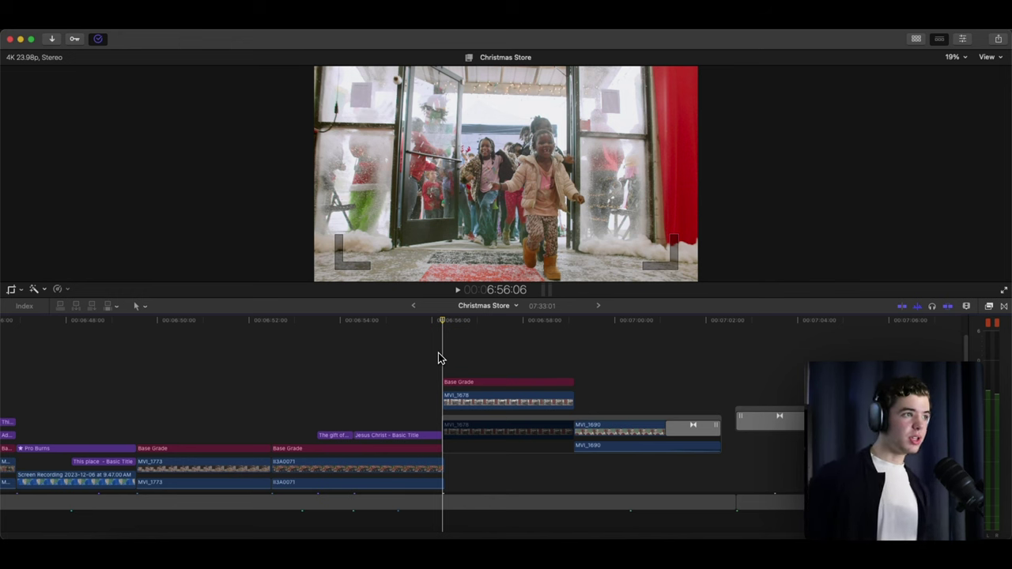
{"action": "key", "text": "space"}
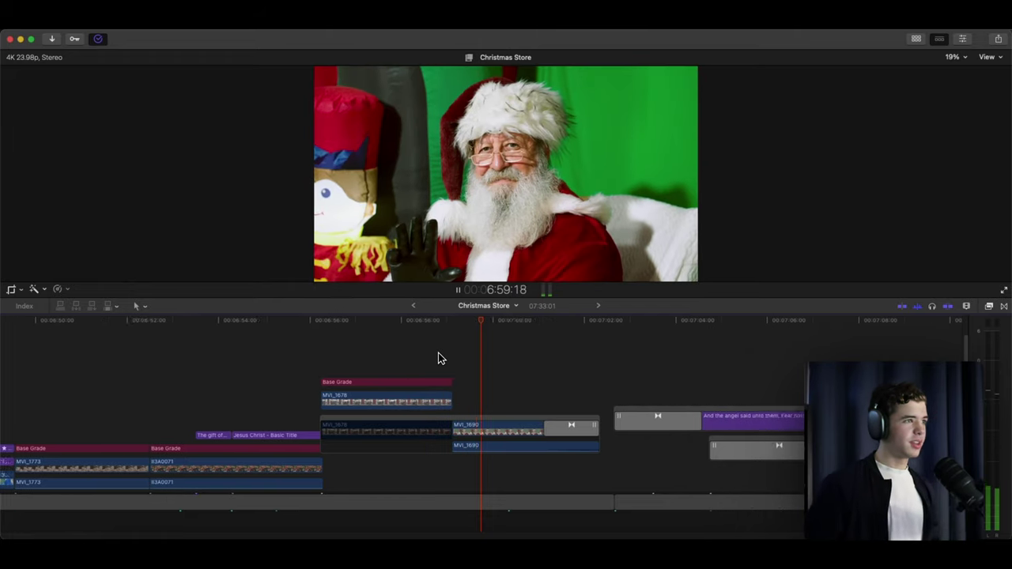
{"action": "key", "text": "space"}
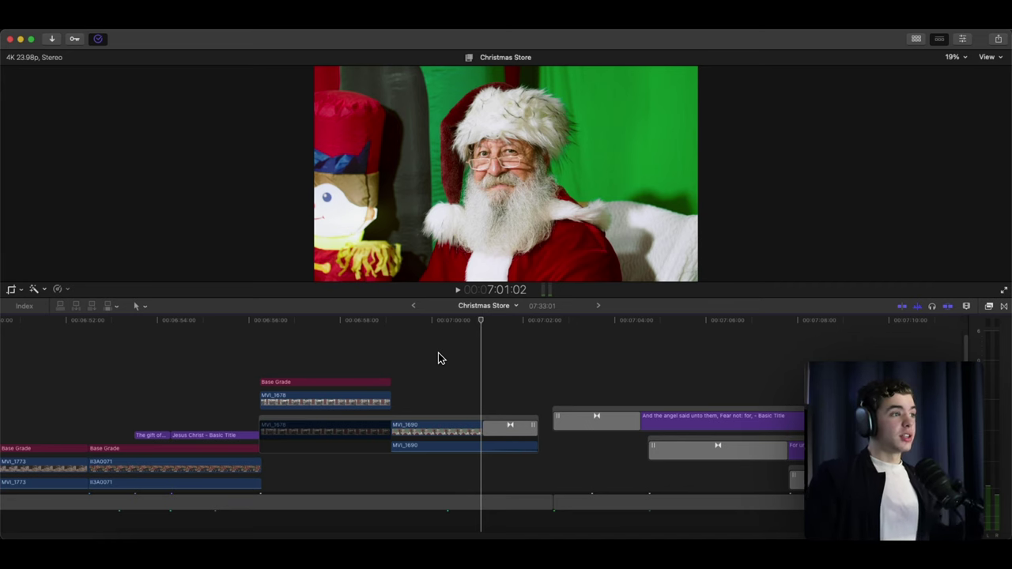
{"action": "left_click", "coordinate": [458, 353]}
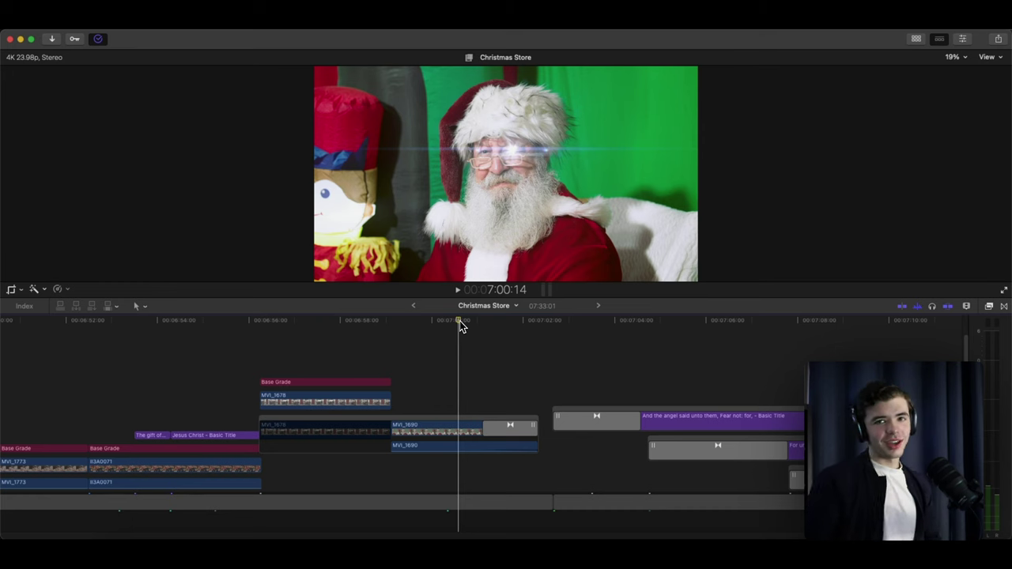
{"action": "scroll", "coordinate": [463, 326], "scroll_direction": "down", "scroll_amount": 2}
{"action": "key", "text": "space"}
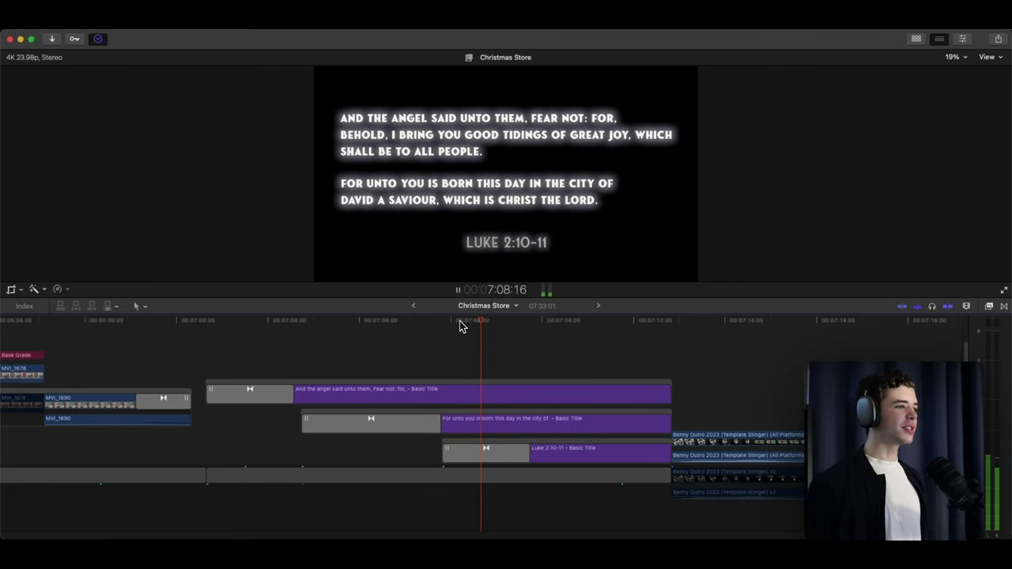
{"action": "key", "text": "space"}
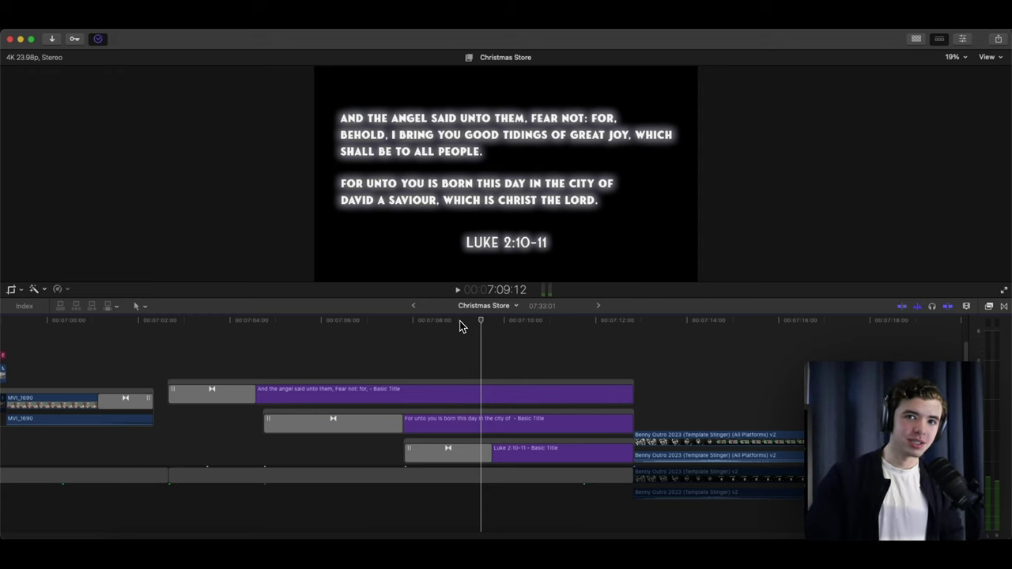
{"action": "key", "text": "space"}
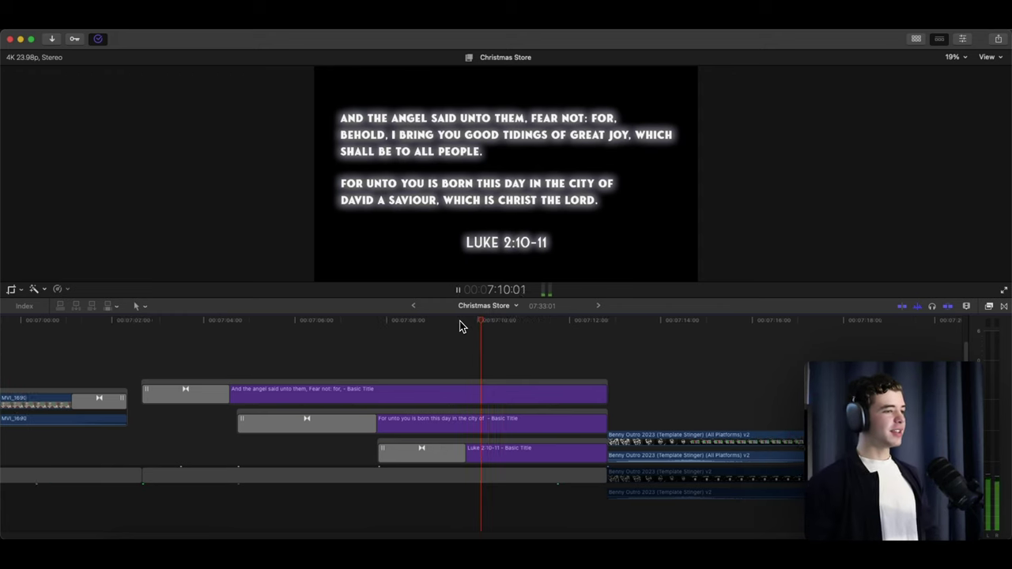
{"action": "key", "text": "space"}
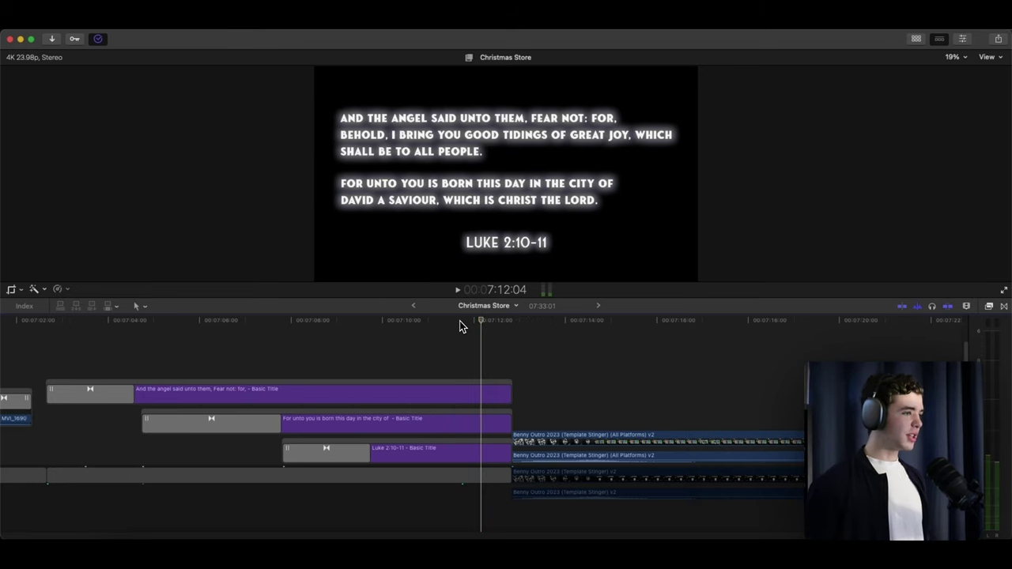
{"action": "scroll", "coordinate": [462, 325], "scroll_direction": "down", "scroll_amount": 3}
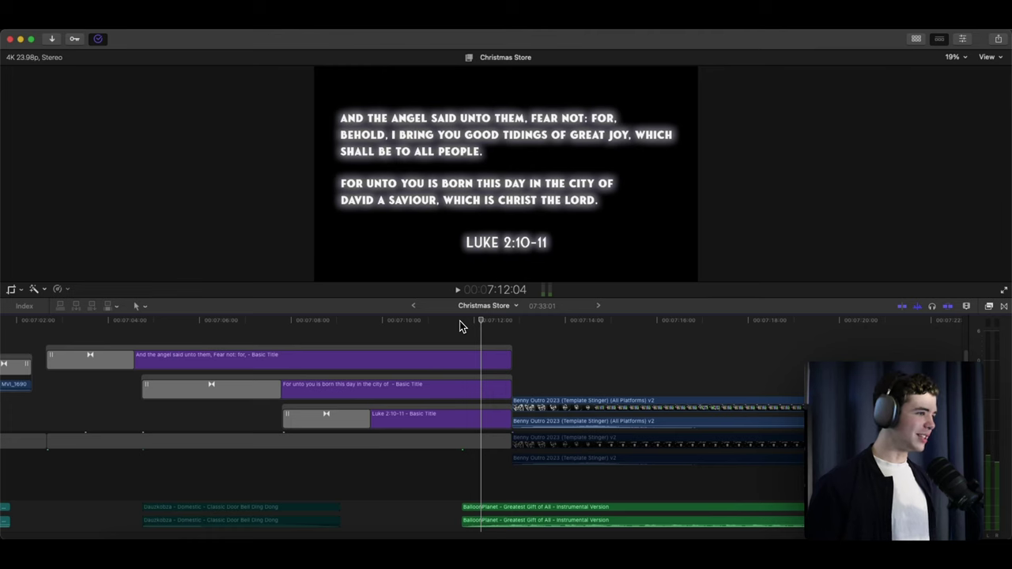
{"action": "left_click", "coordinate": [462, 323]}
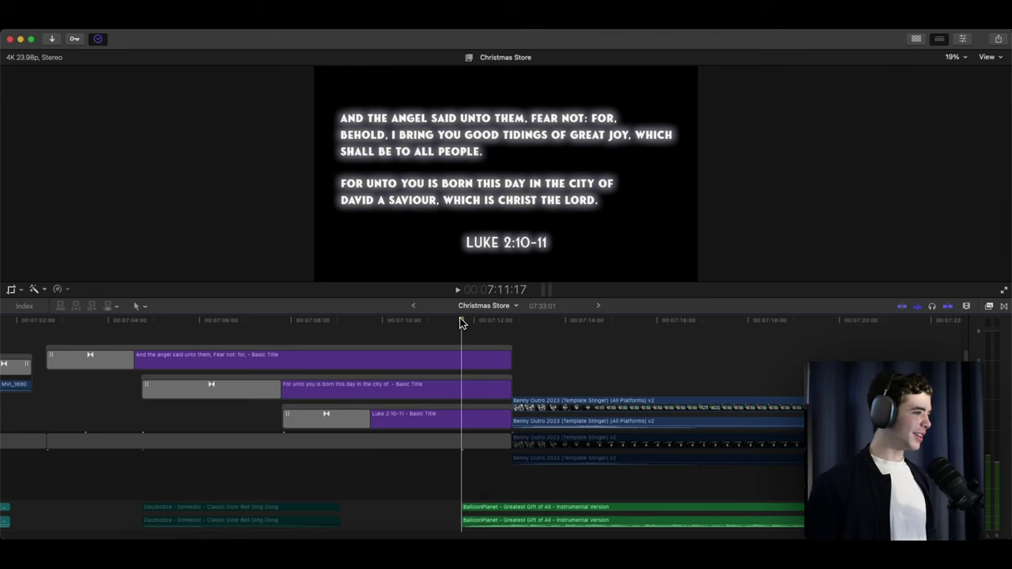
{"action": "key", "text": "super+minus"}
{"action": "key", "text": "super+minus"}
{"action": "key", "text": "super+minus"}
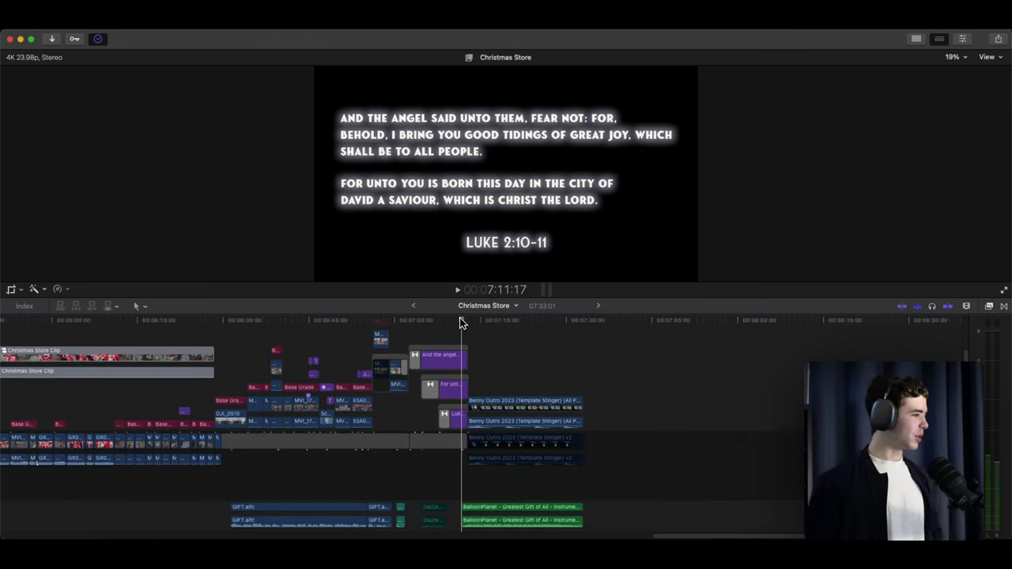